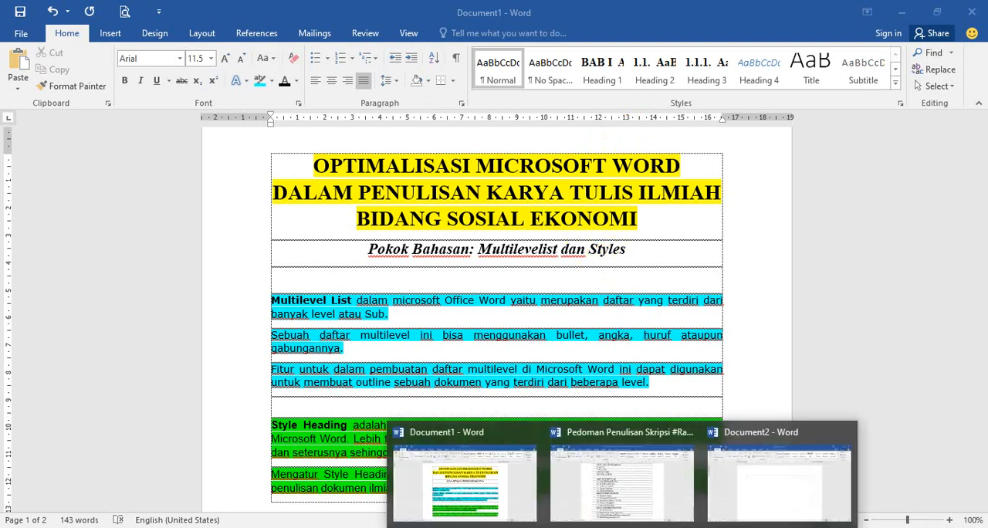
Step: Switch to the Pedoman Penulisan Skripsi document and review the thesis outline on page 20 from HALAMAN JUDUL to BAB V
click(632, 510)
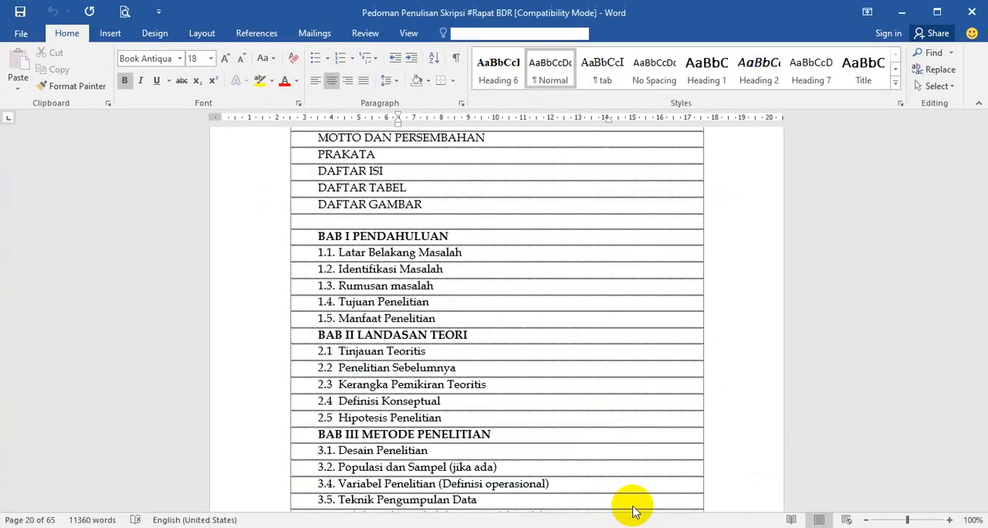
scroll(579, 407, up, 1)
scroll(580, 407, up, 2)
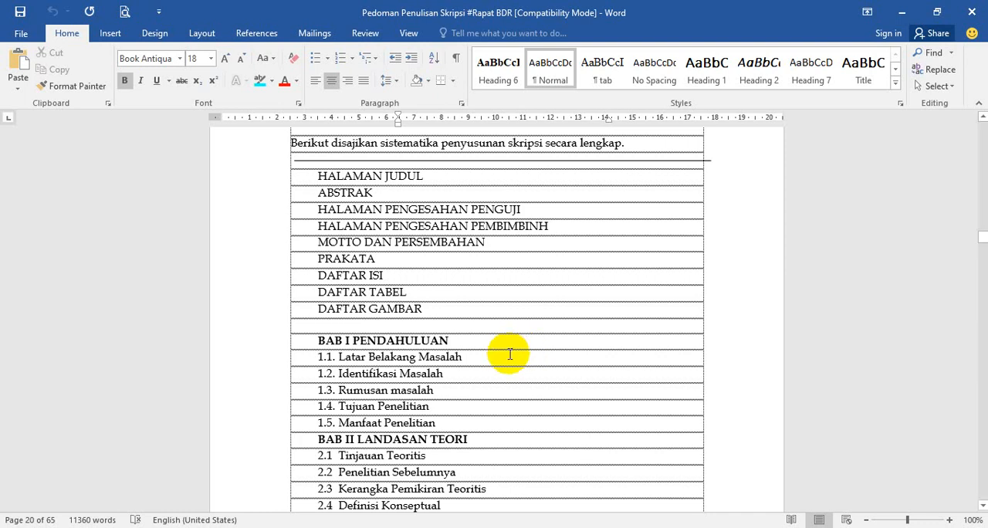
scroll(509, 355, down, 3)
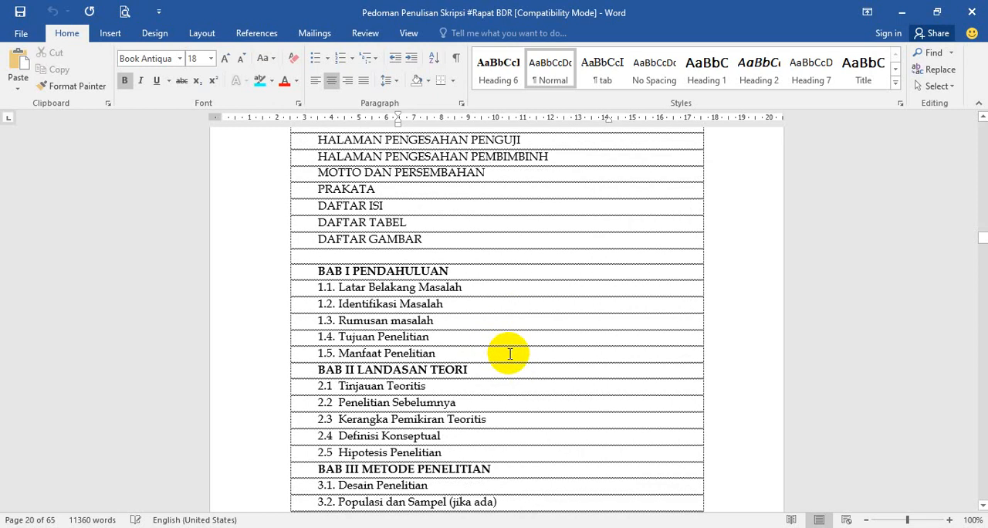
scroll(515, 356, down, 3)
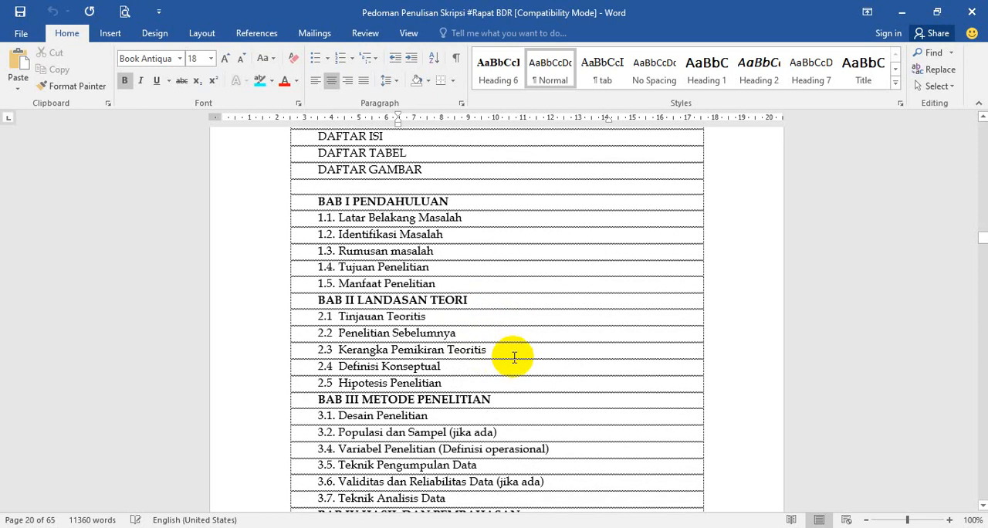
scroll(515, 357, down, 1)
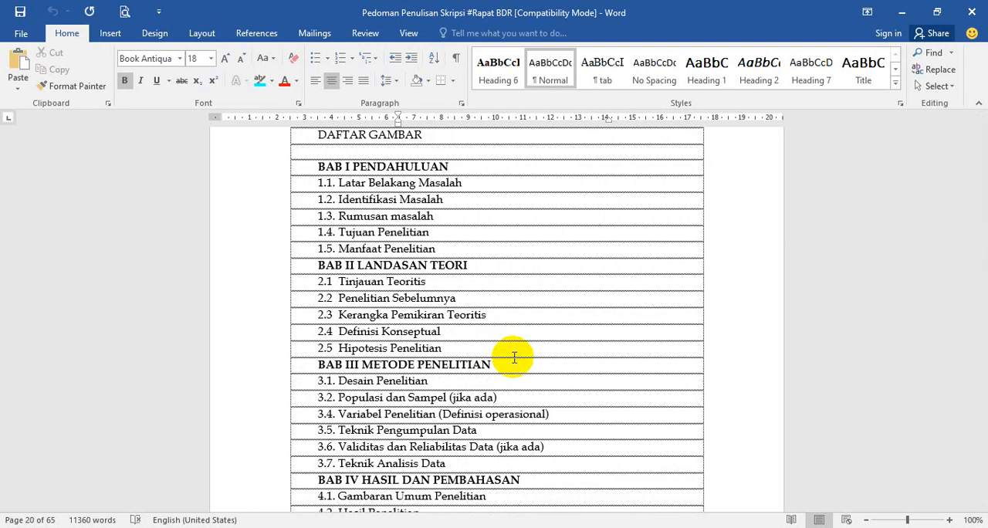
scroll(514, 357, down, 4)
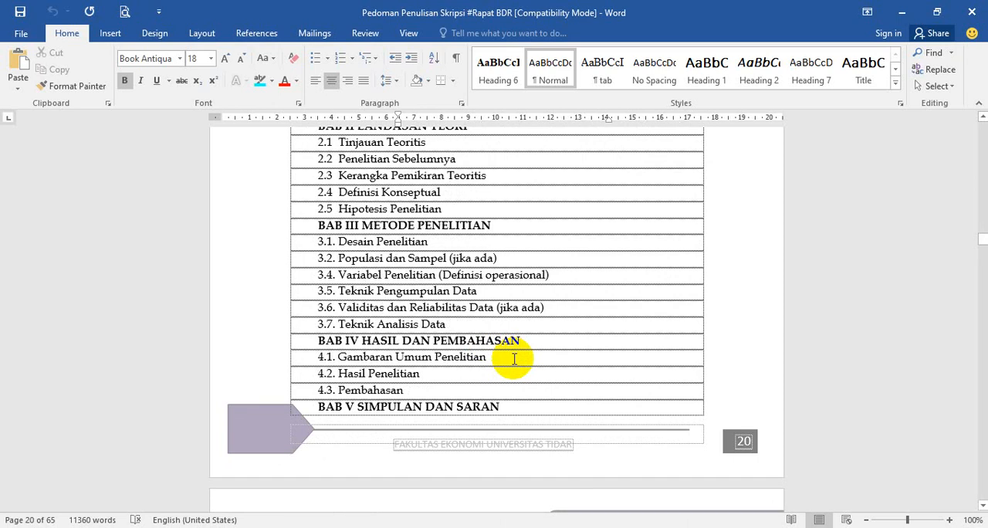
scroll(514, 358, up, 5)
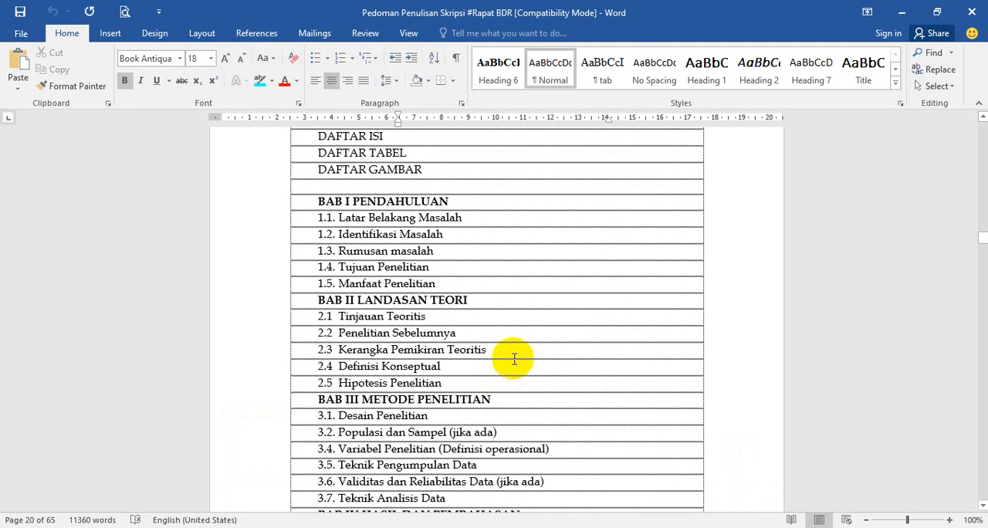
Step: Examine the numbering structure of BAB I through BAB IV, selecting sample chapter titles and numbered subsections one at a time
click(264, 203)
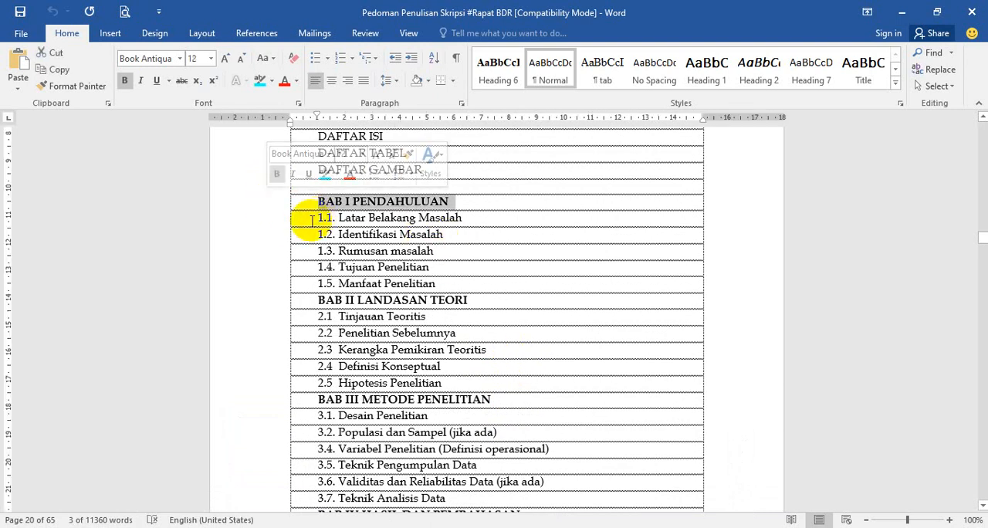
click(263, 231)
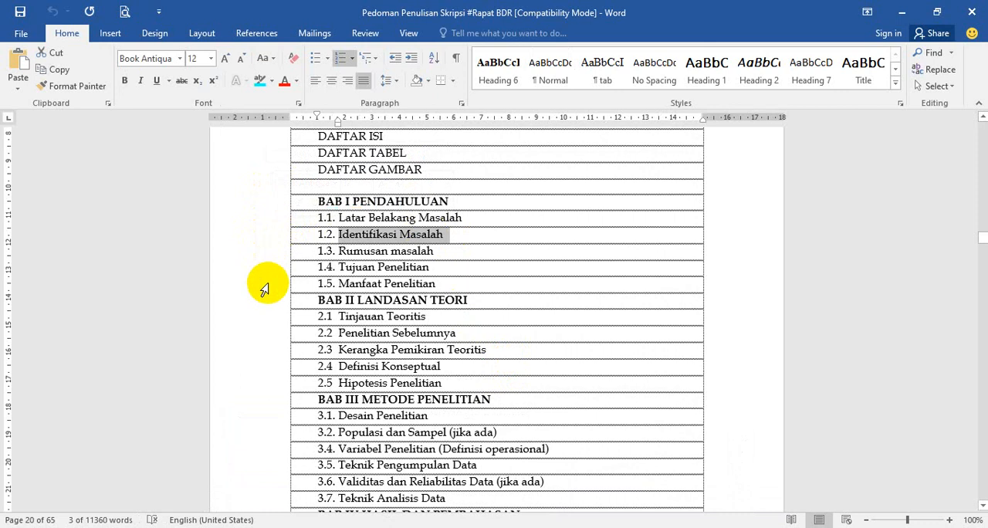
click(259, 303)
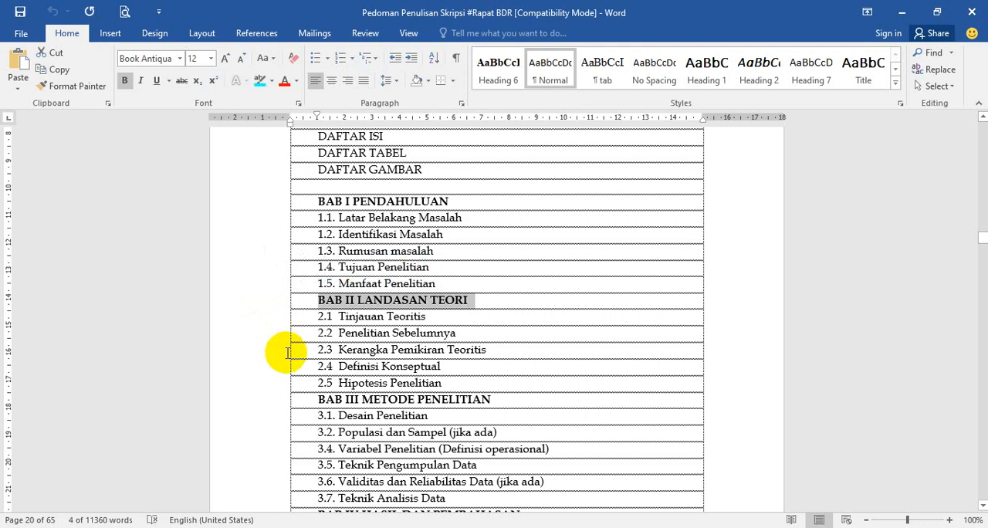
click(264, 386)
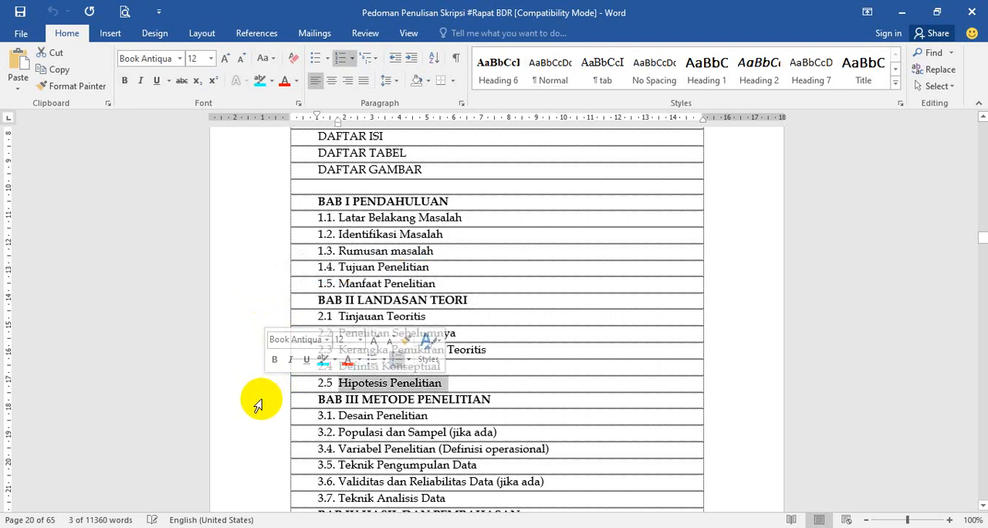
click(260, 403)
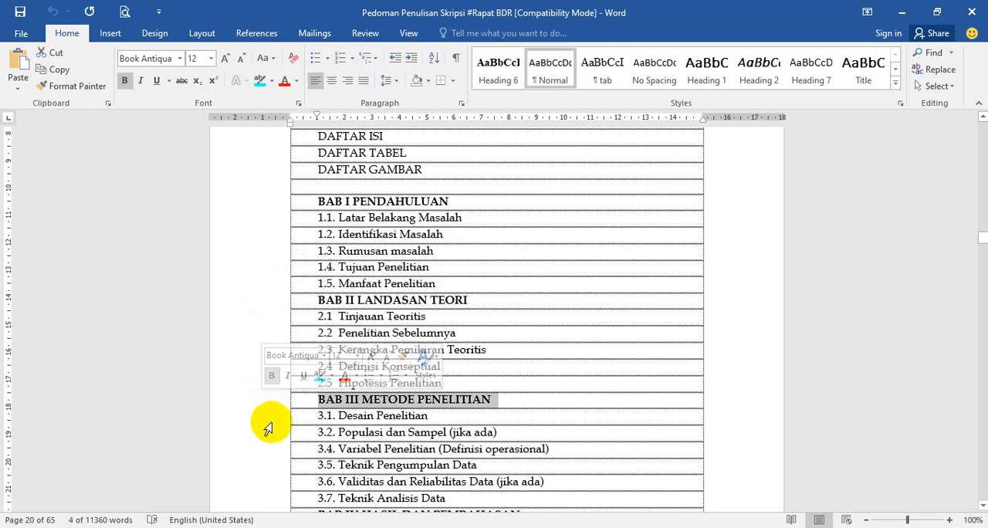
scroll(265, 425, down, 1)
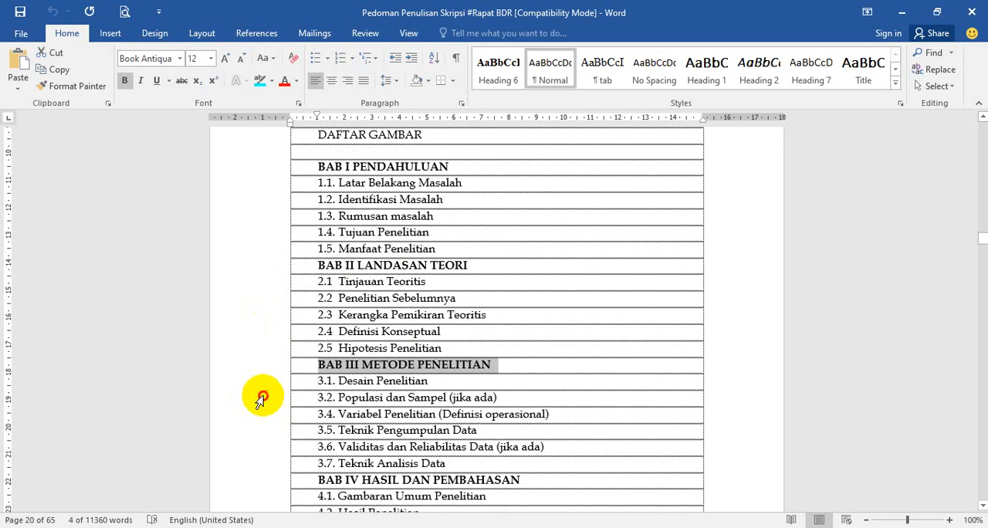
click(260, 397)
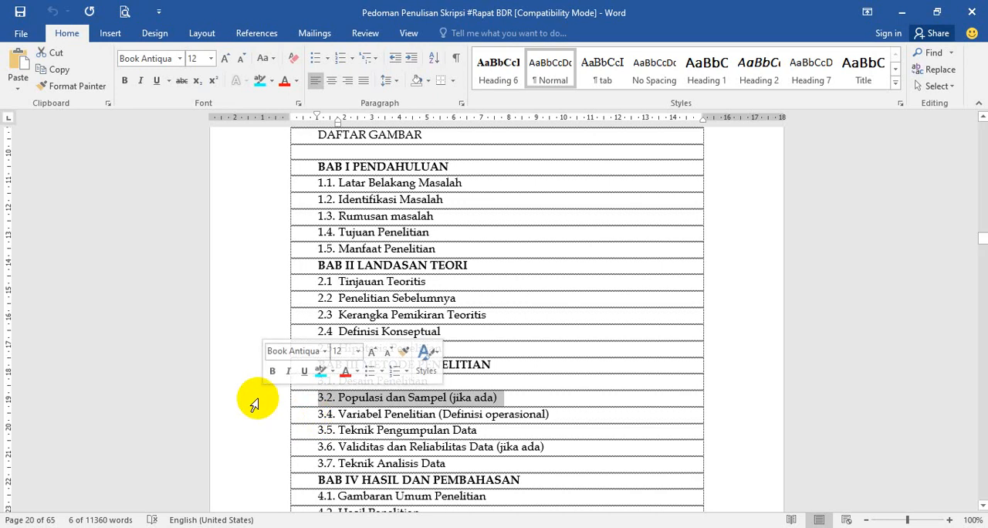
scroll(255, 425, down, 1)
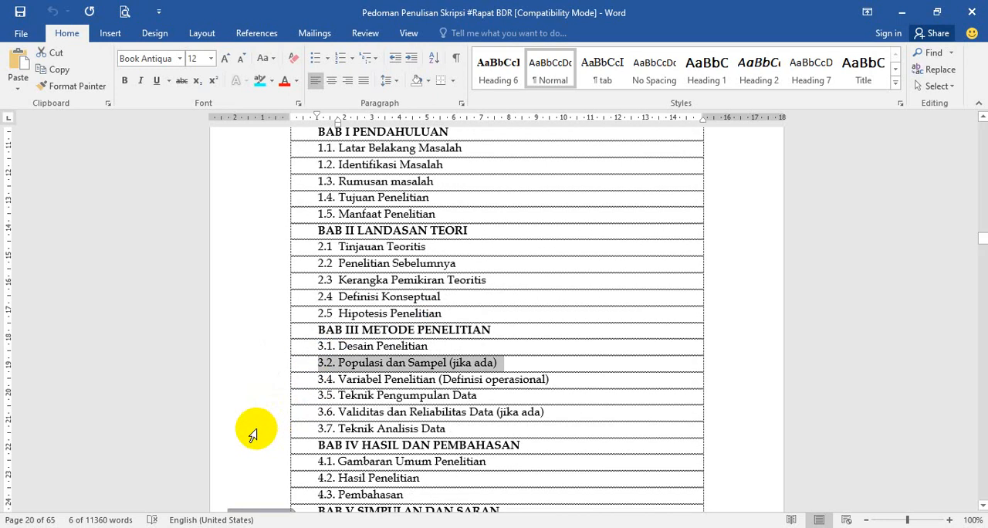
click(253, 435)
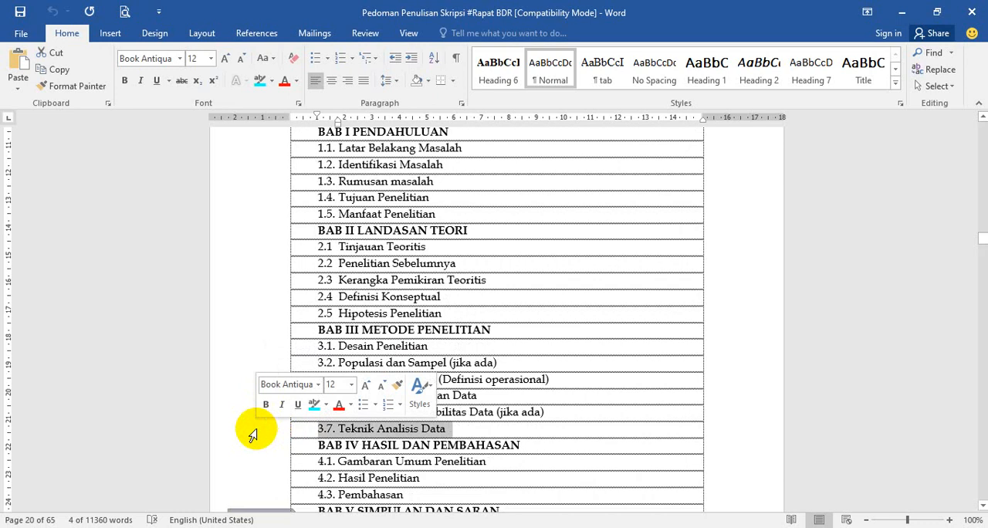
scroll(255, 433, down, 1)
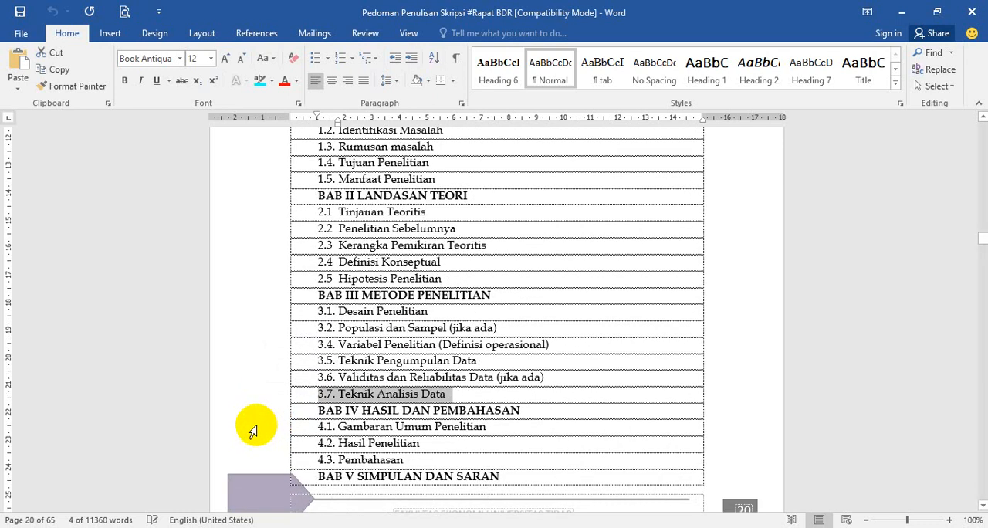
click(258, 411)
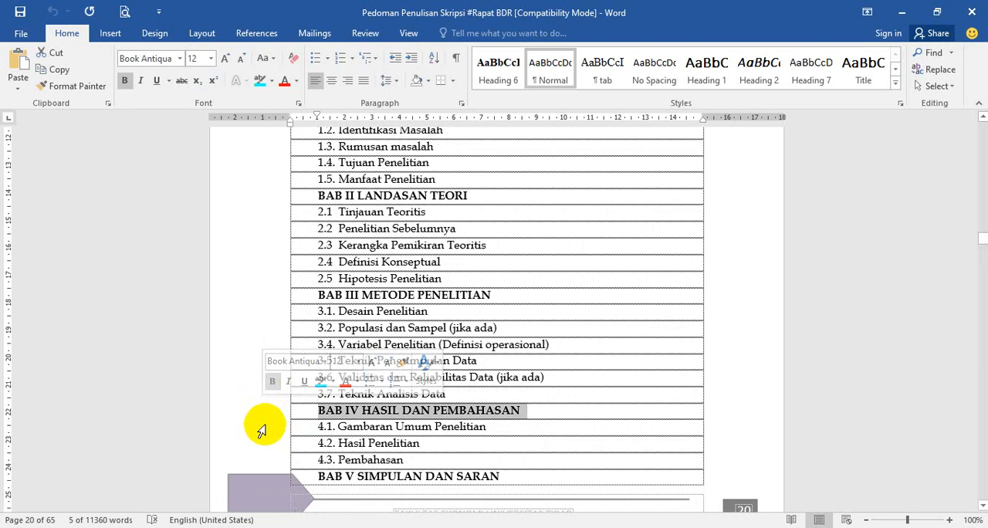
click(263, 429)
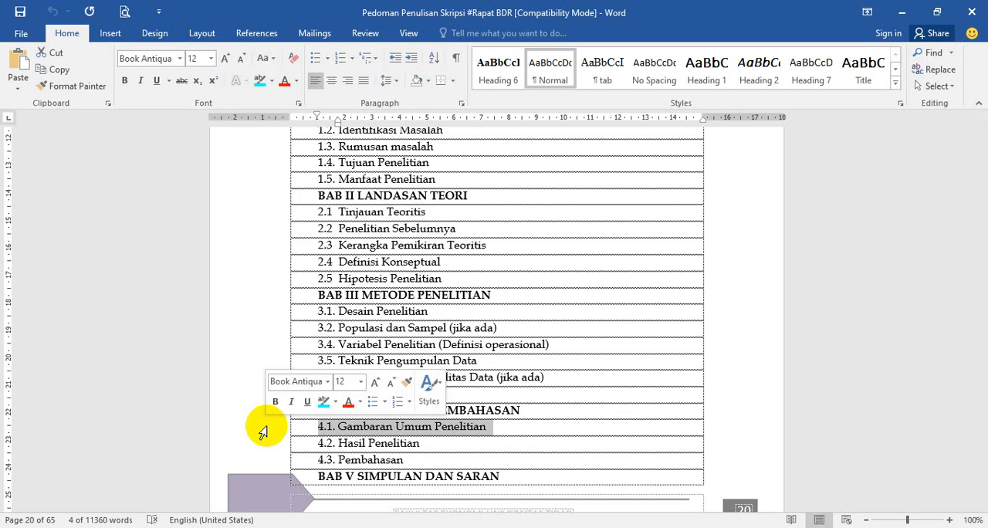
click(257, 447)
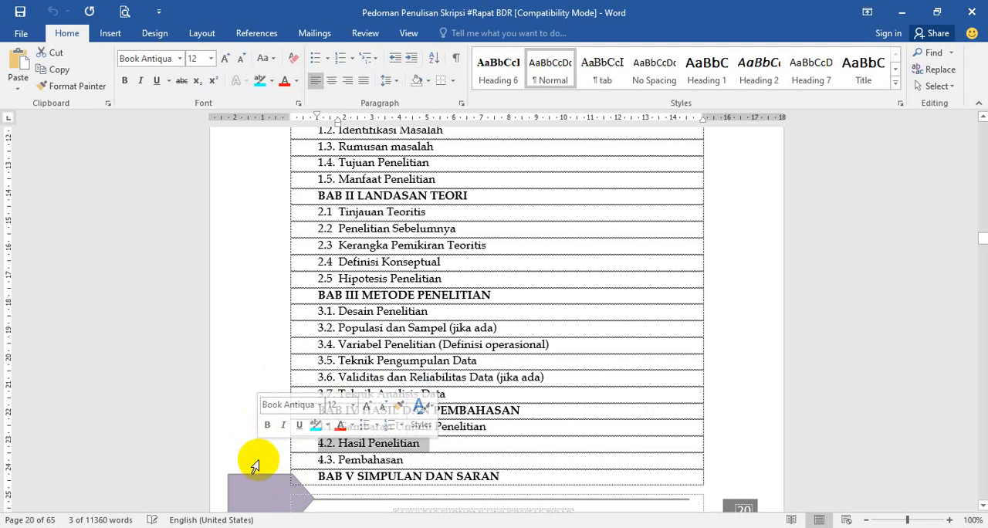
click(255, 462)
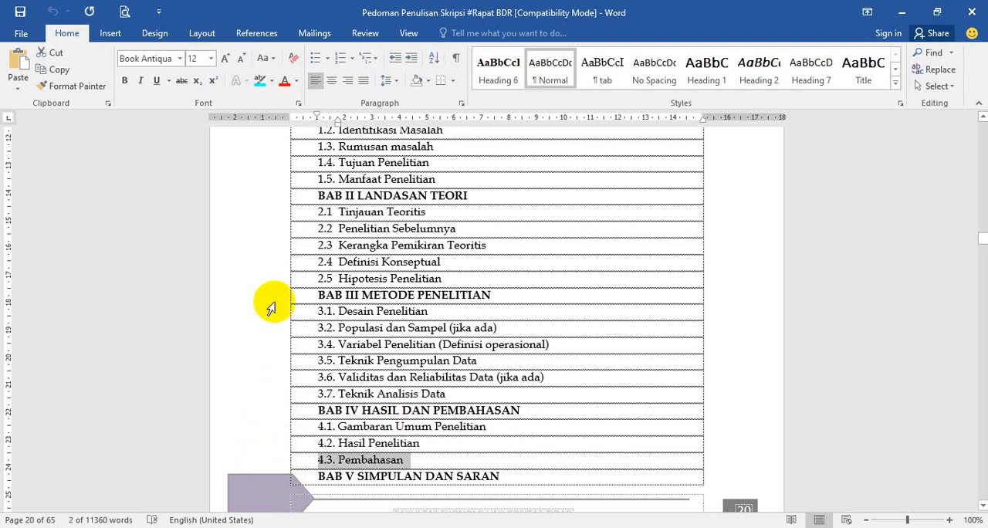
Step: Review the unnumbered front-matter list, selecting the DAFTAR ISI line and the DAFTAR TABEL and DAFTAR GAMBAR lines together
scroll(270, 307, up, 3)
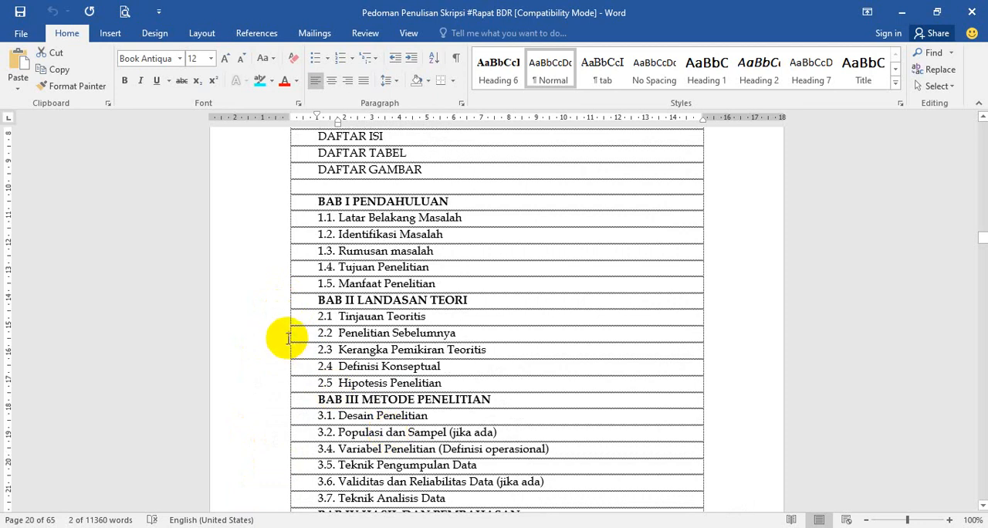
scroll(289, 338, up, 4)
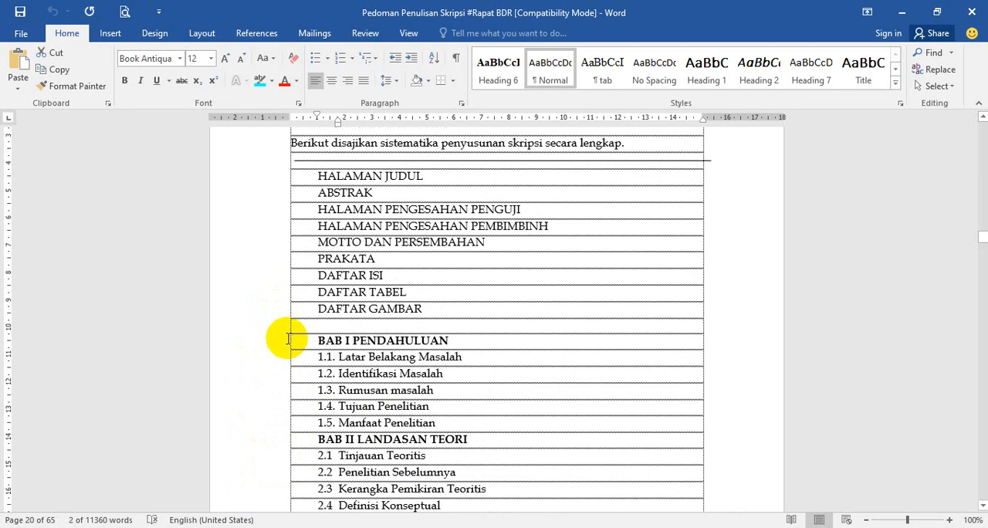
scroll(288, 339, up, 1)
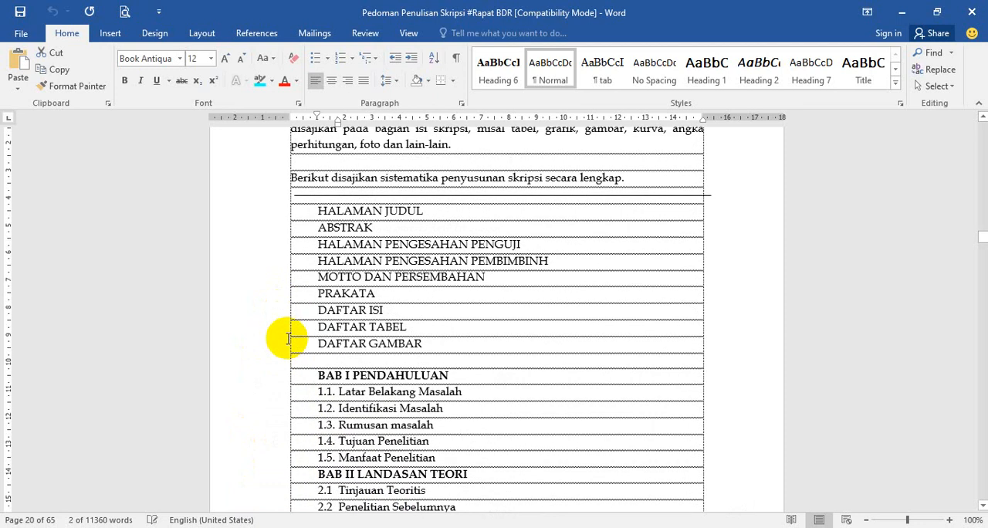
scroll(288, 338, down, 3)
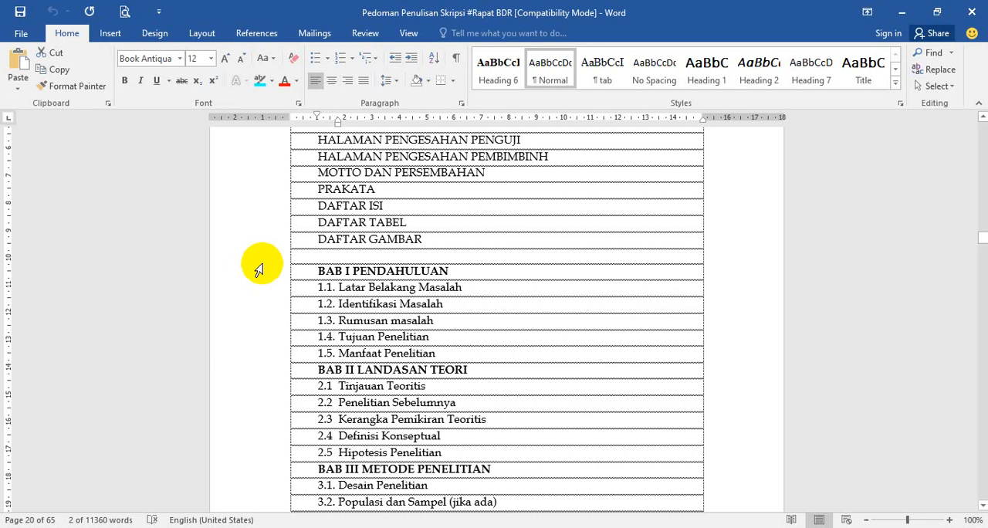
scroll(259, 269, up, 2)
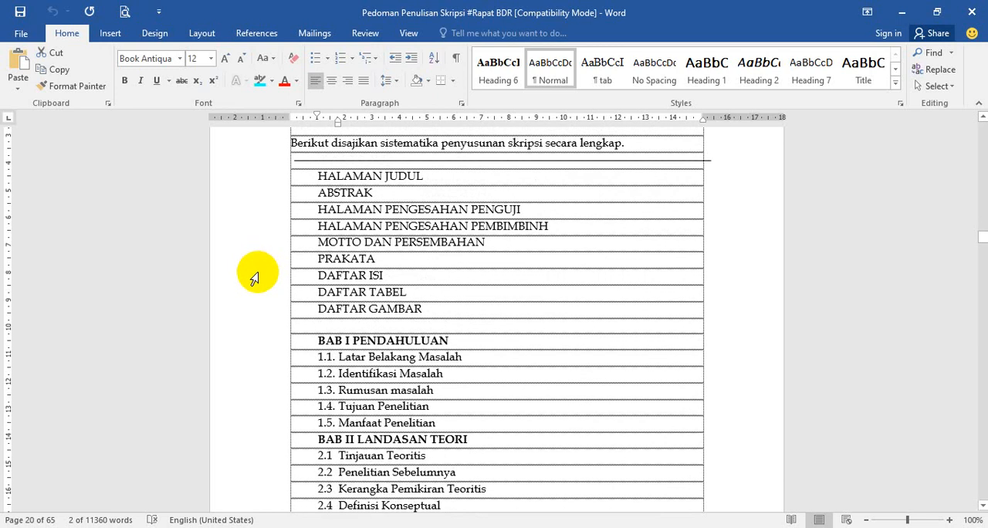
click(257, 279)
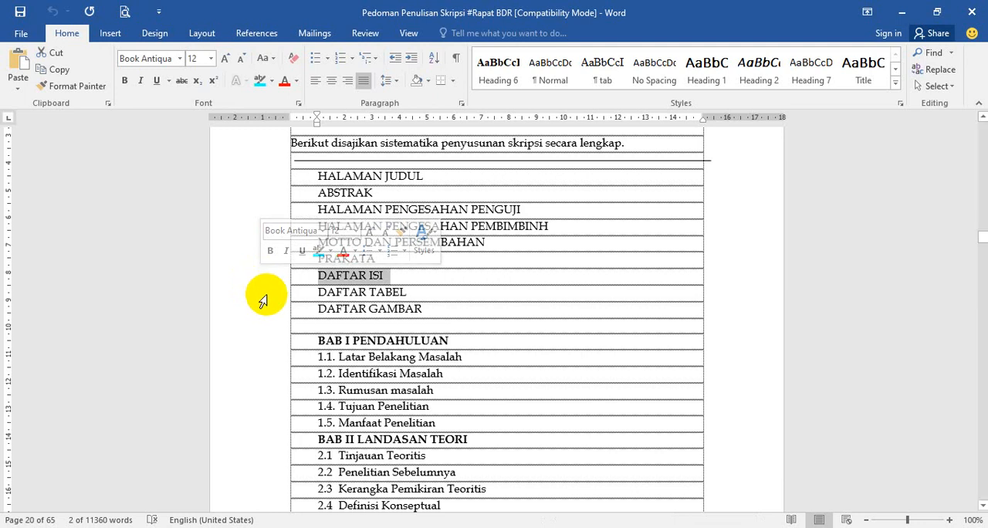
drag(264, 293, 269, 305)
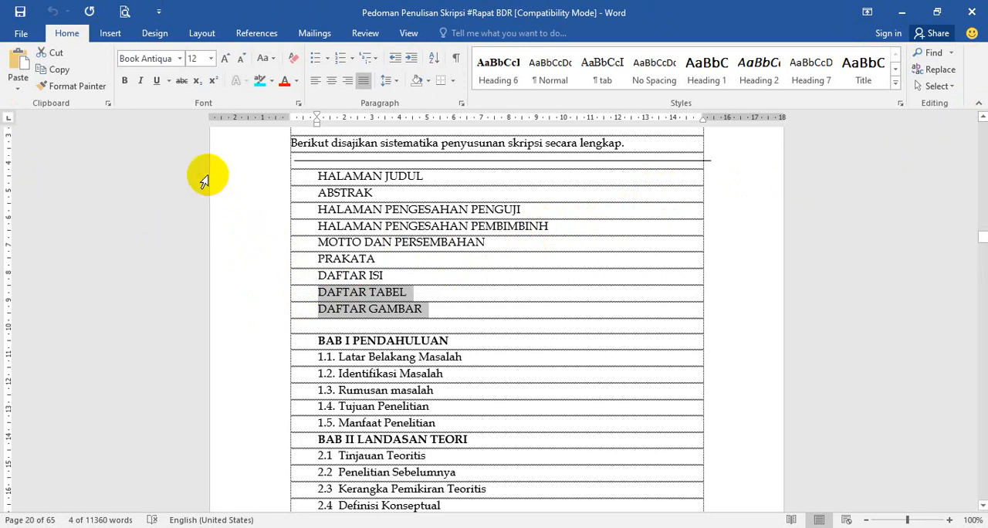
Step: Look through the Bullets, Numbering and Multilevel List libraries without applying any list format
click(327, 65)
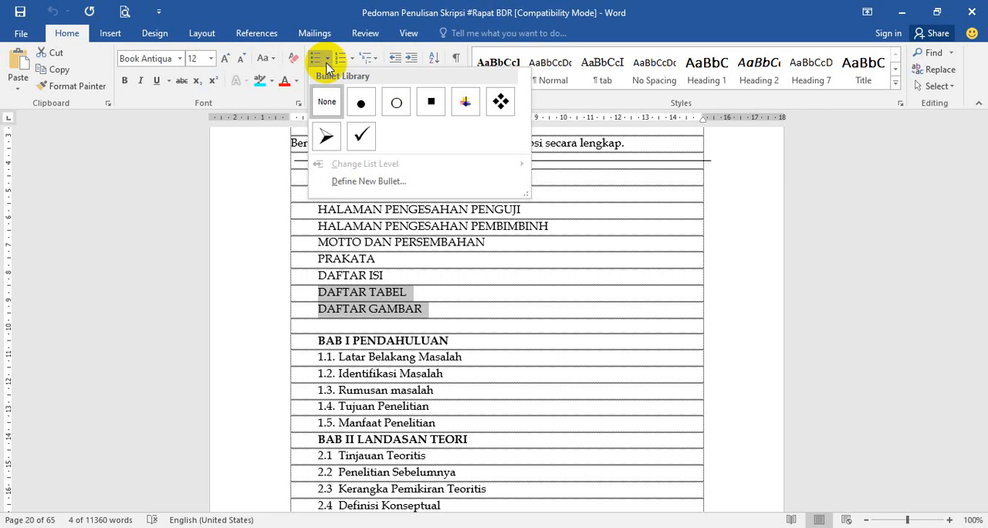
click(353, 65)
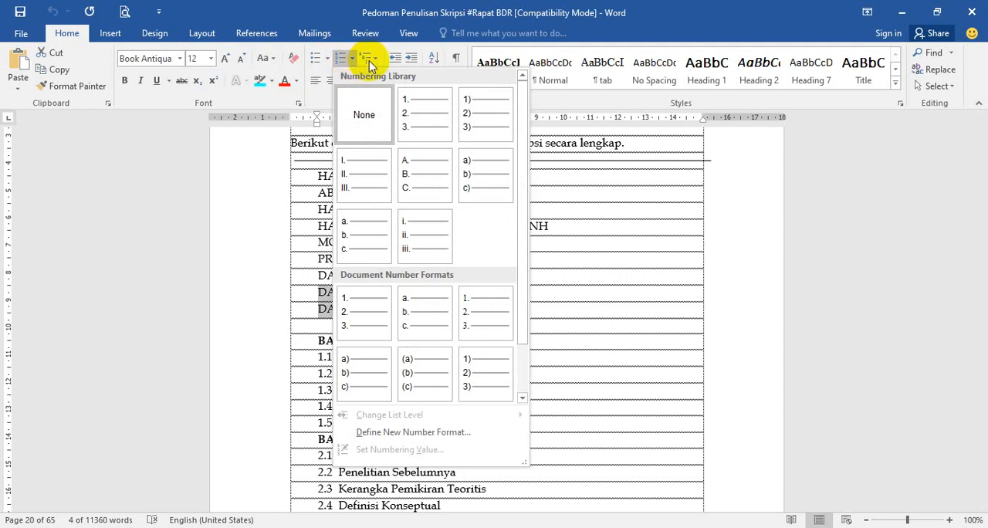
click(375, 63)
click(376, 63)
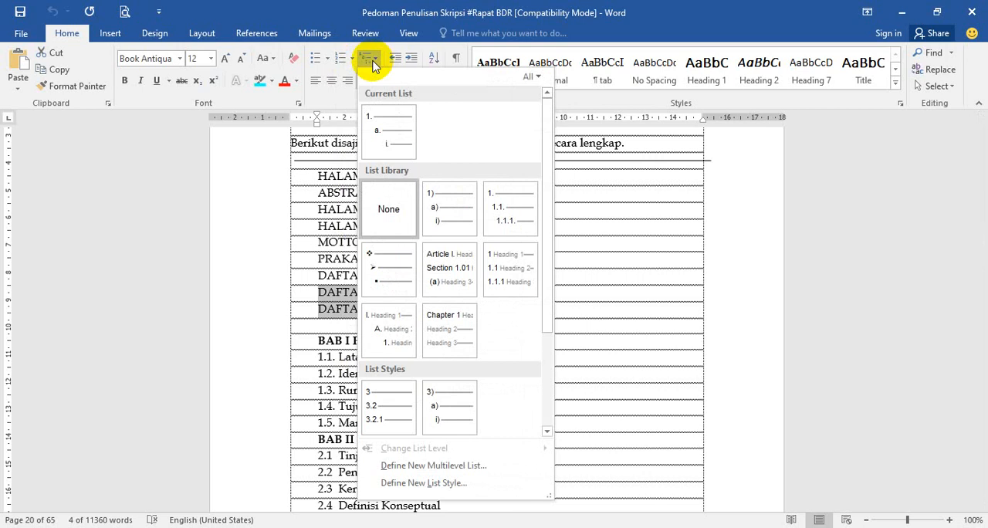
click(267, 278)
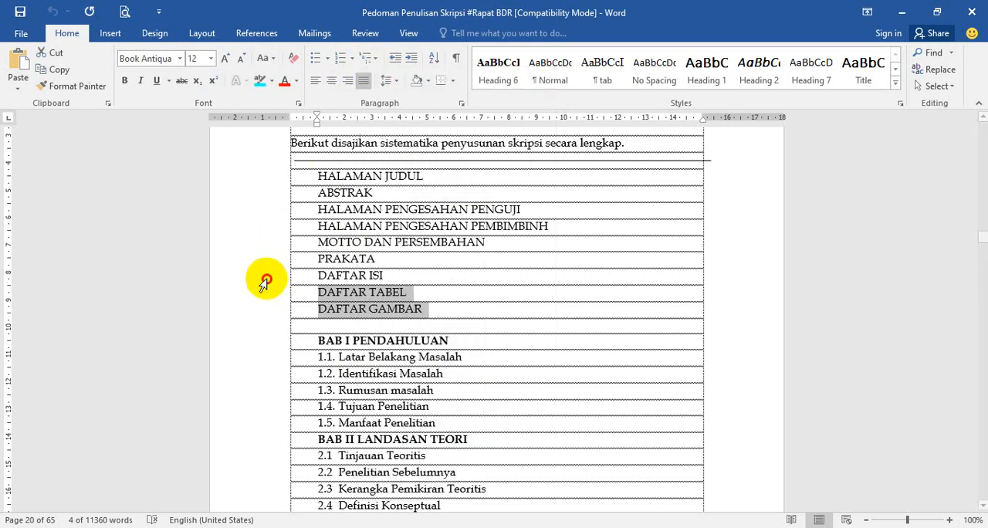
Step: Examine the levels in BAB I by selecting its PENDAHULUAN title, Latar Belakang Masalah and Manfaat Penelitian one at a time
click(259, 341)
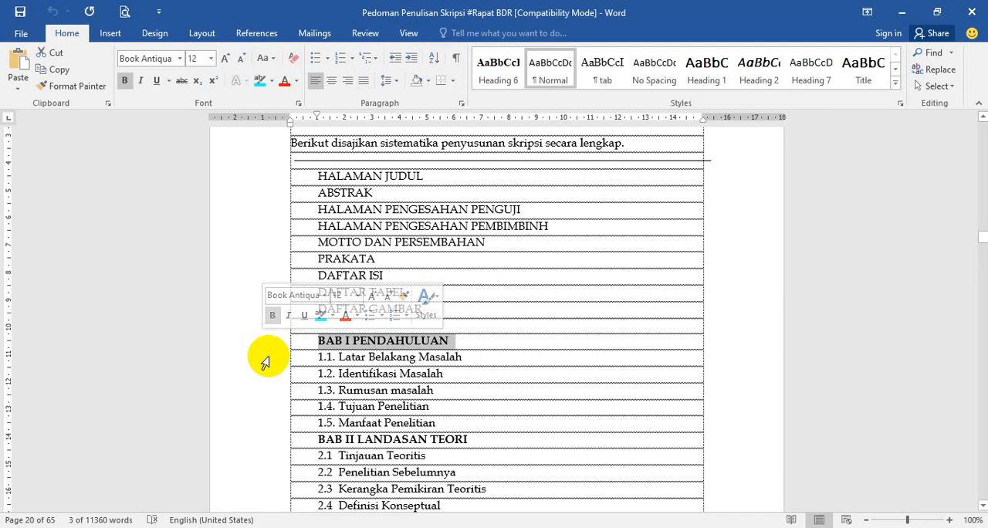
click(263, 359)
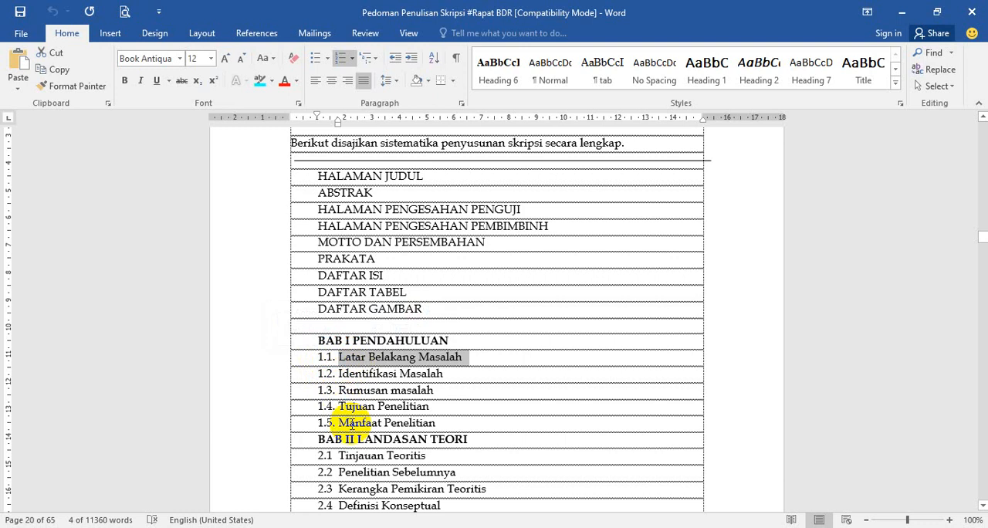
click(263, 430)
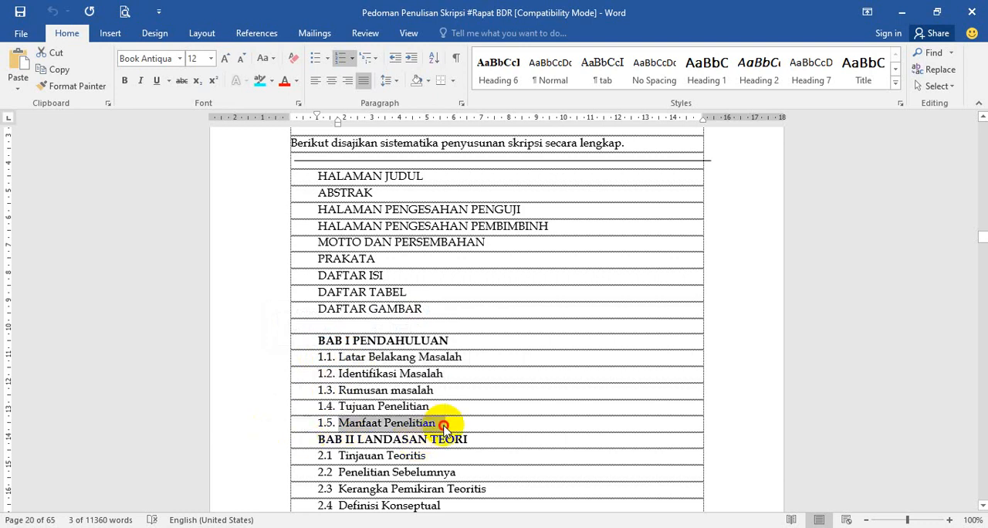
Step: Add the third-level entry "1.5.1. Bagi Pemerintah" beneath 1.5 Manfaat Penelitian in the BAB I outline
click(444, 426)
key(Return)
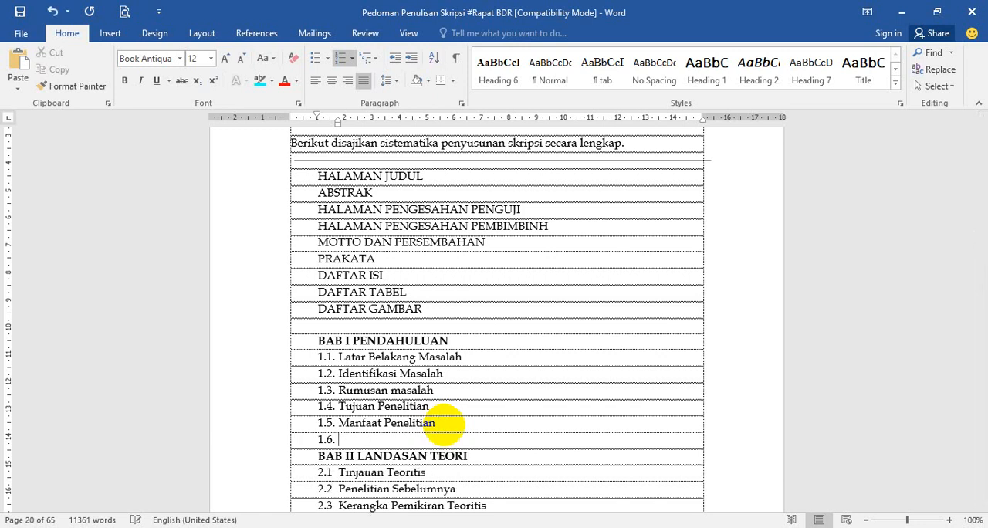
key(BackSpace)
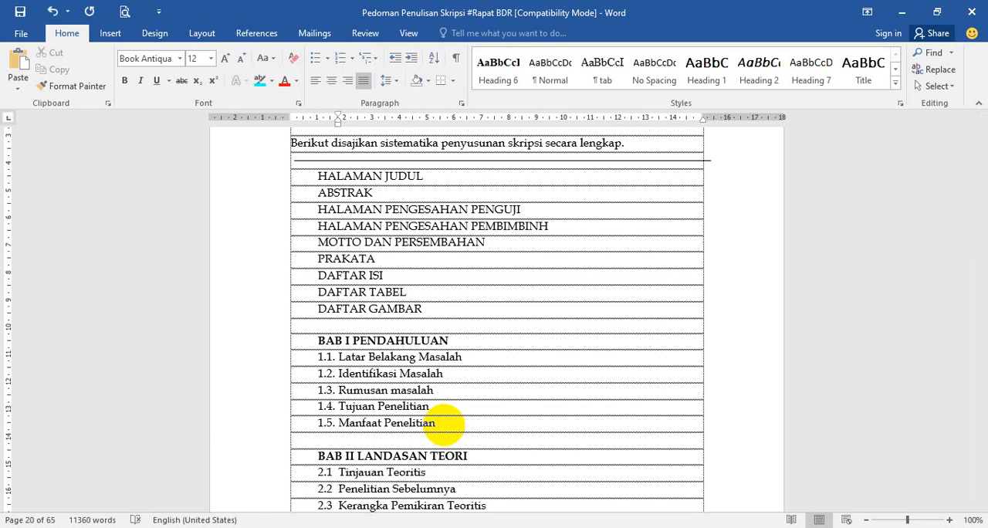
text(1.)
text(1.)
key(BackSpace)
key(BackSpace)
text(5.1. Bagi)
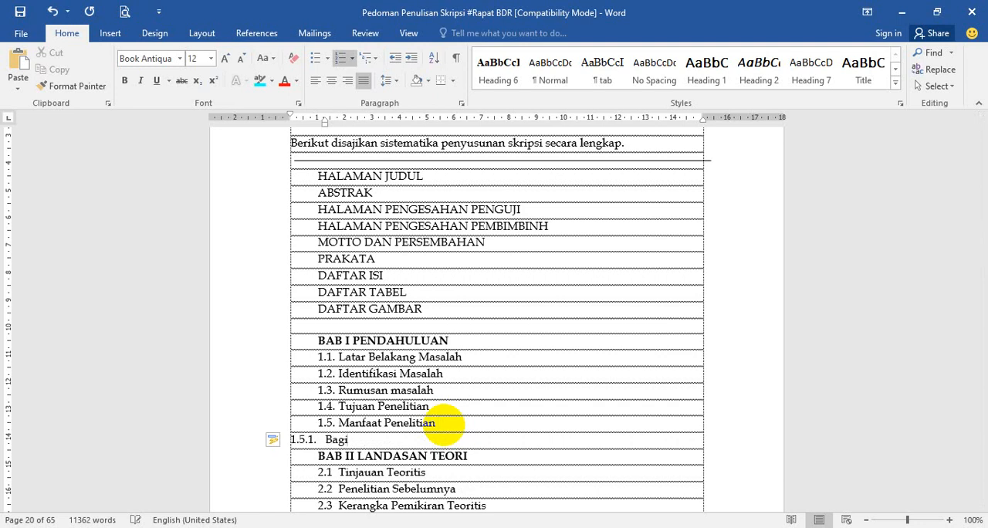
text( Pemerintah)
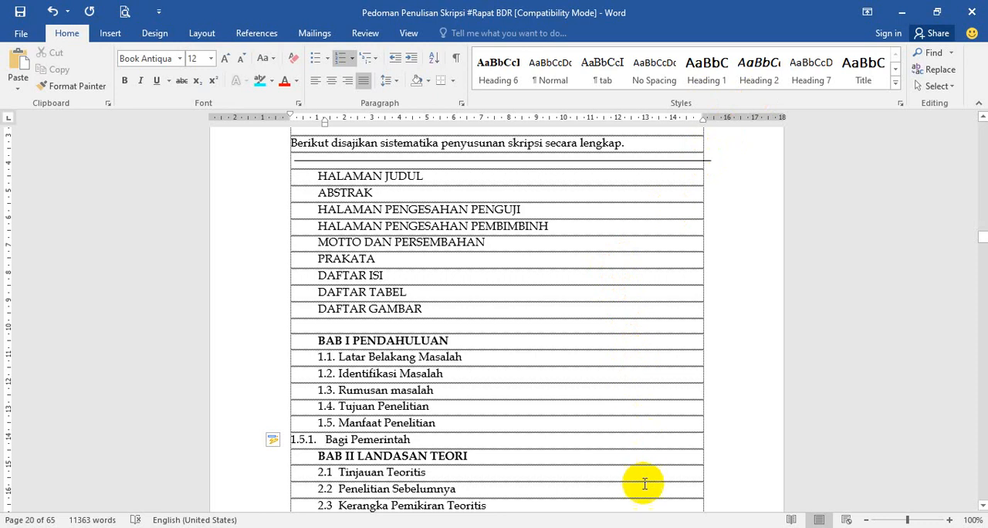
Step: Switch to the blank Document2 and display its page layout options
mouse_move(624, 527)
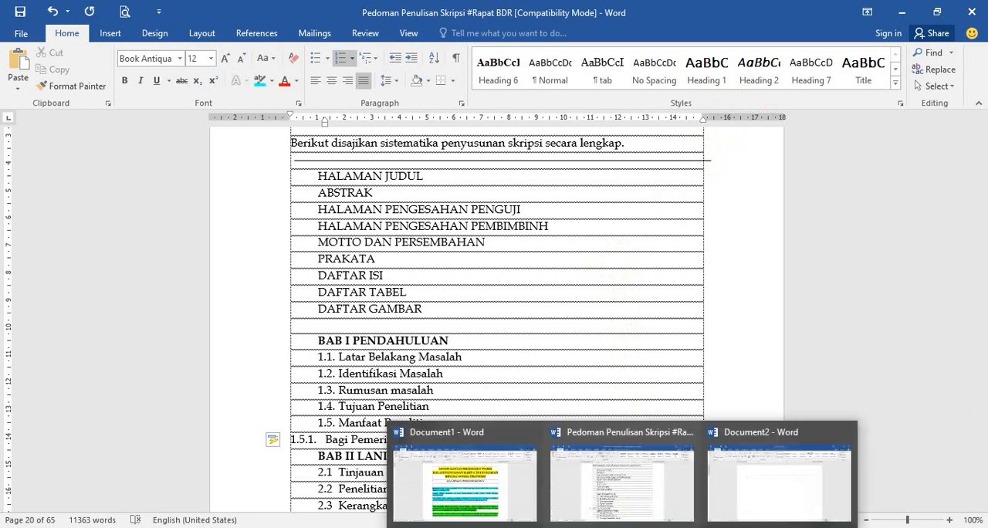
mouse_move(737, 494)
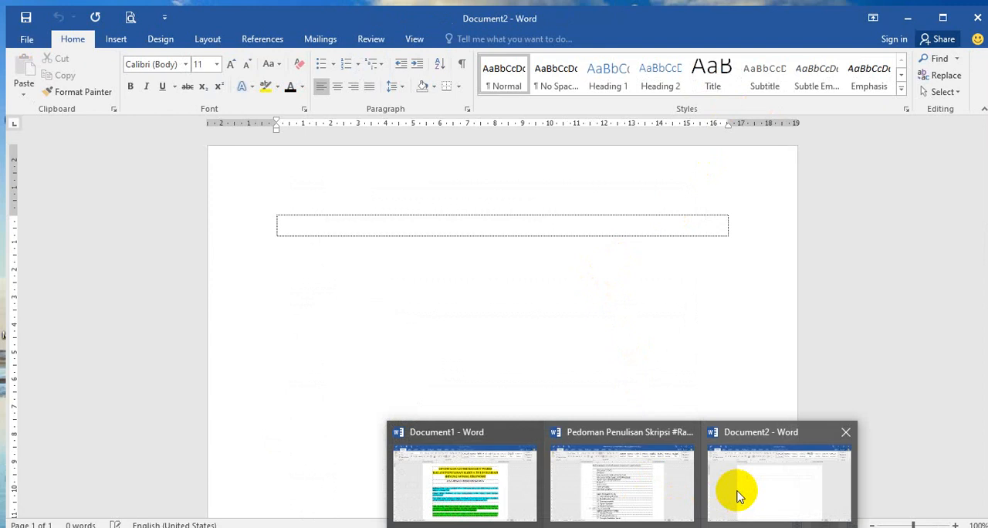
click(738, 494)
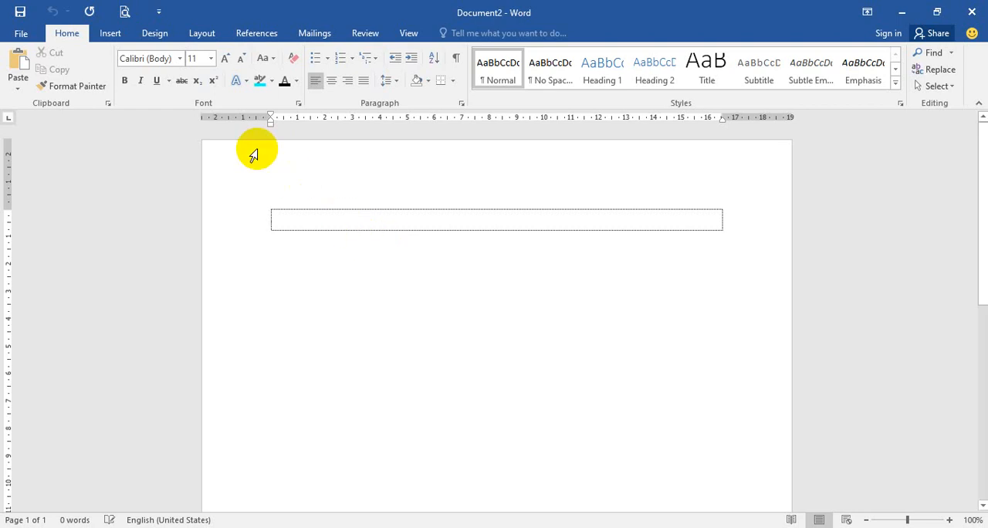
click(210, 37)
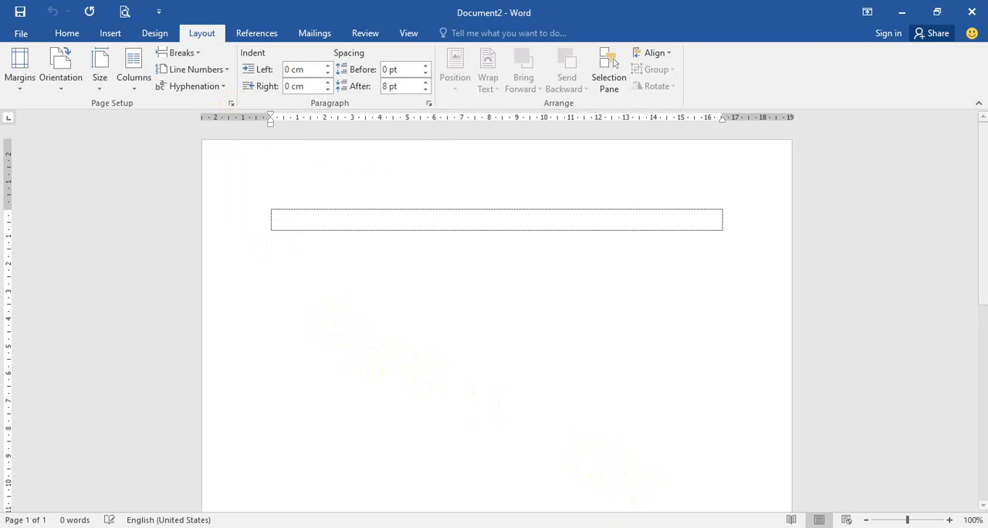
Step: Return to the Pedoman Penulisan Skripsi document and find the paper size and margin requirements in section 4.1 Bahan dan Ukuran Kertas
click(622, 527)
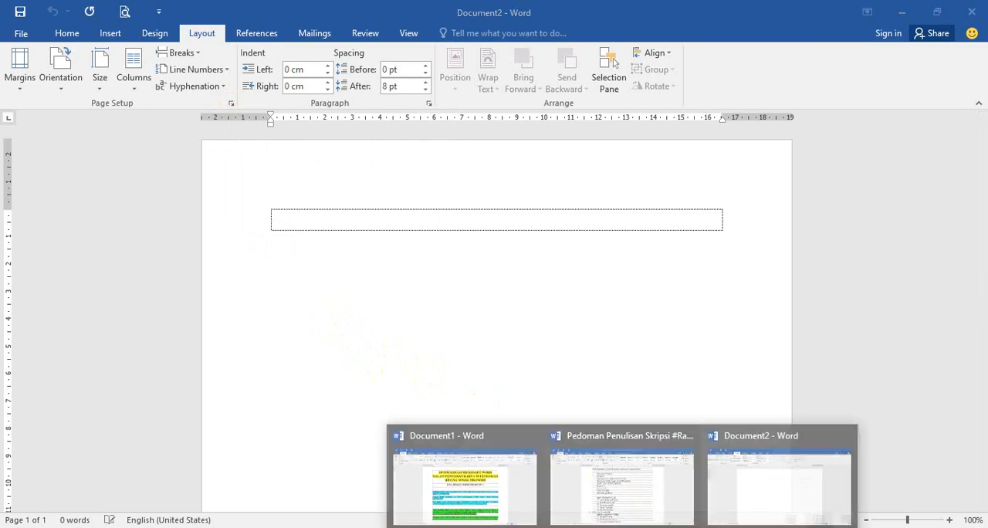
click(653, 484)
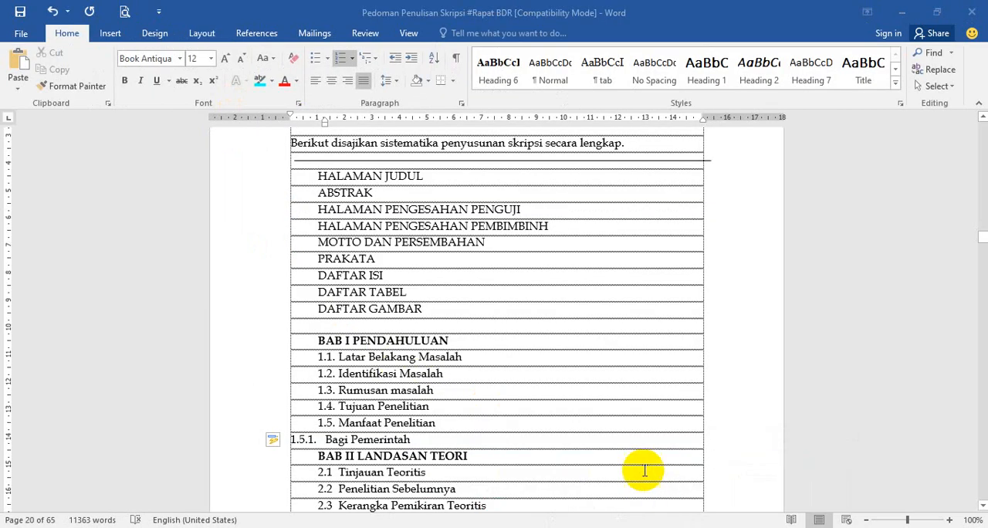
click(31, 519)
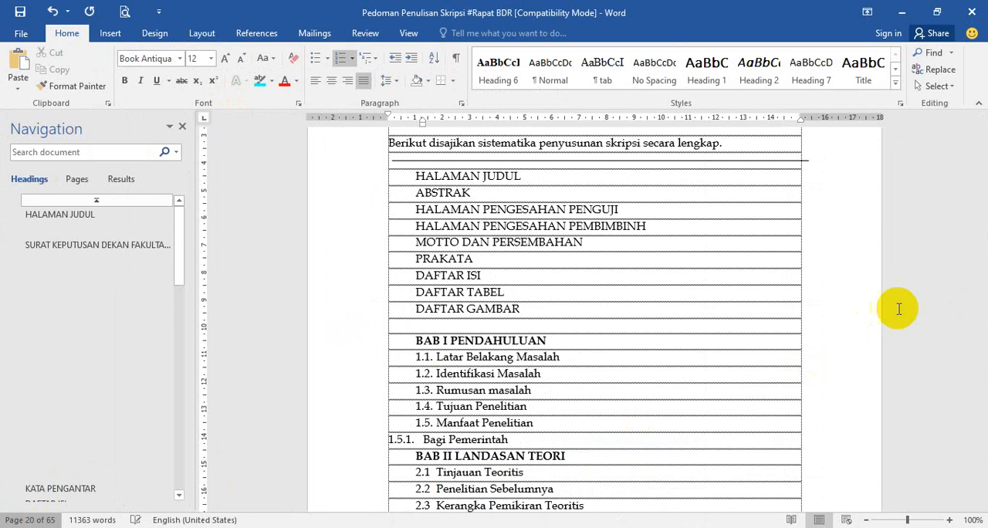
click(78, 178)
click(182, 128)
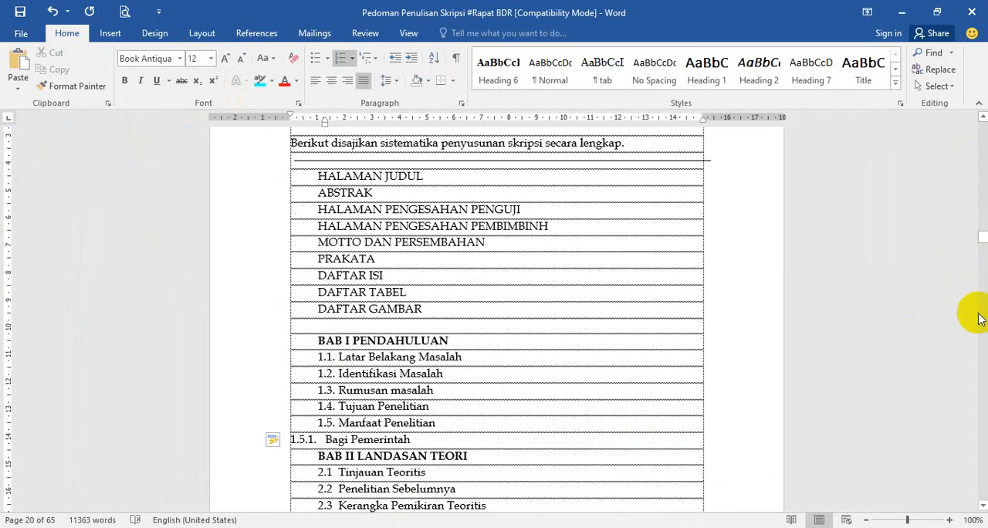
click(981, 359)
click(984, 361)
click(984, 361)
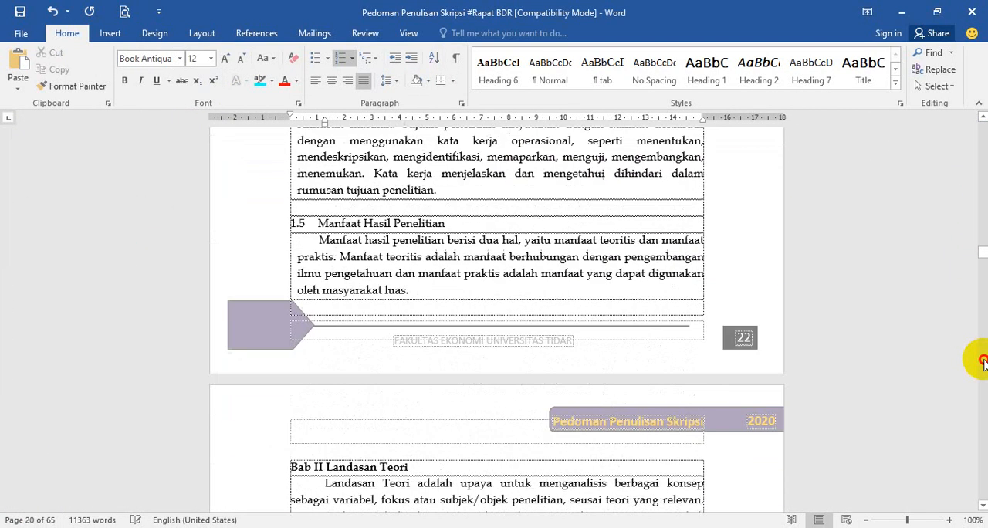
click(984, 360)
click(983, 361)
click(983, 361)
click(984, 360)
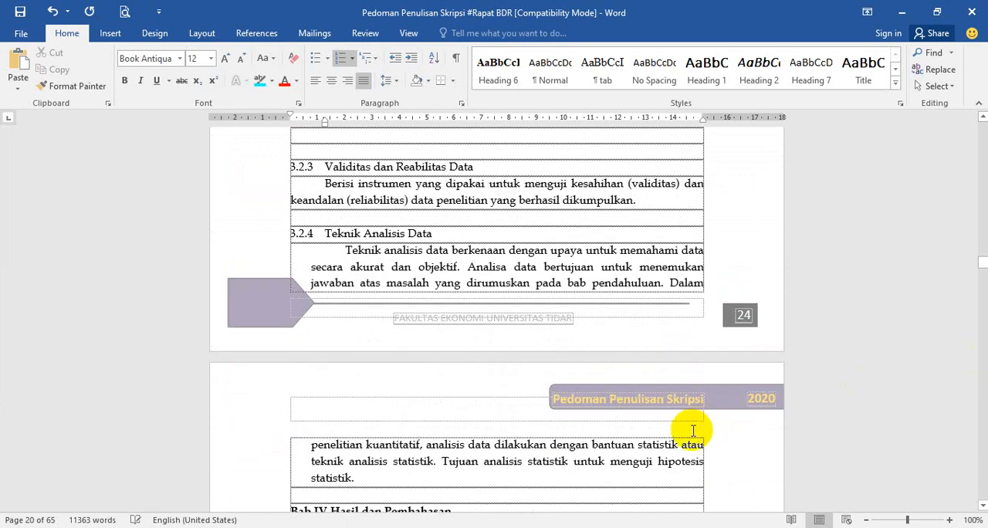
scroll(695, 429, down, 4)
scroll(753, 359, down, 15)
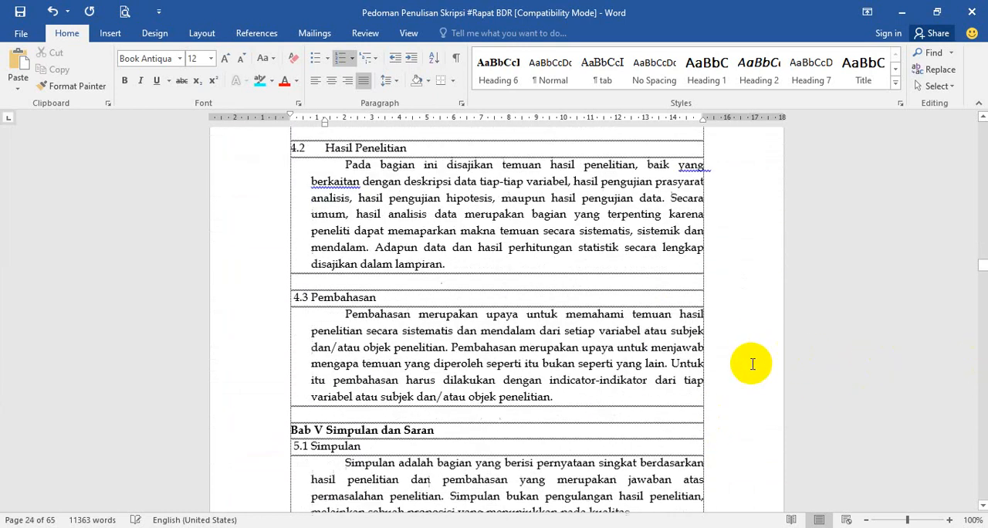
scroll(743, 355, up, 3)
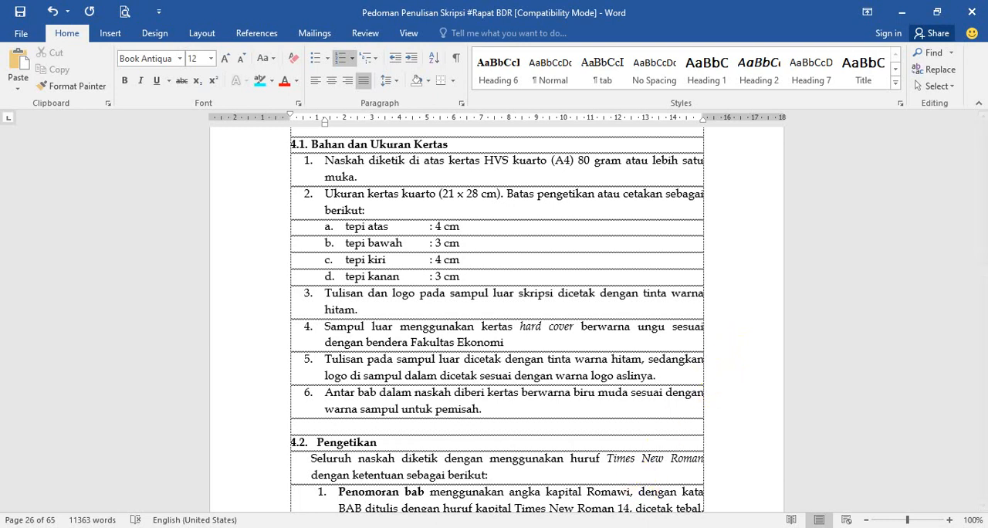
Step: In the blank Document2, set the page margins to 4 cm top and left and 3 cm bottom and right
mouse_move(623, 527)
click(731, 479)
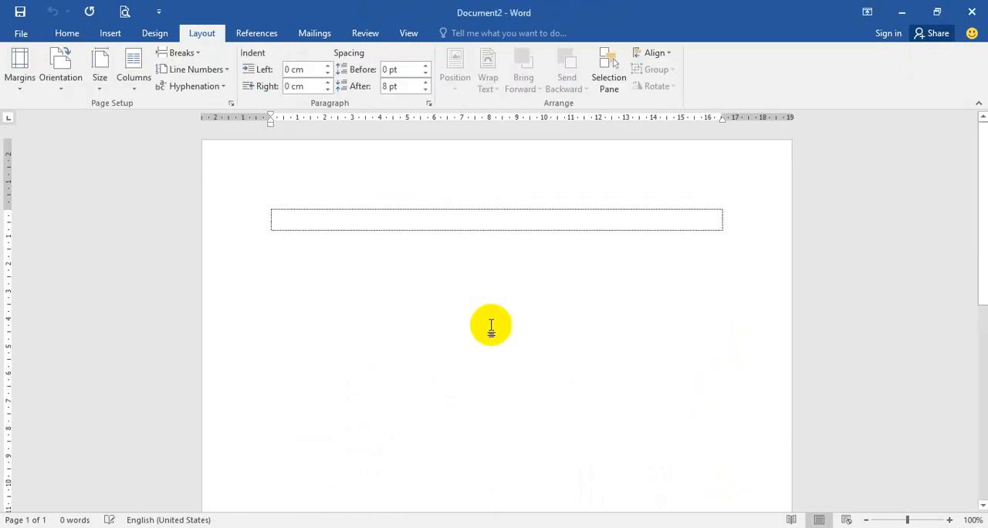
click(231, 103)
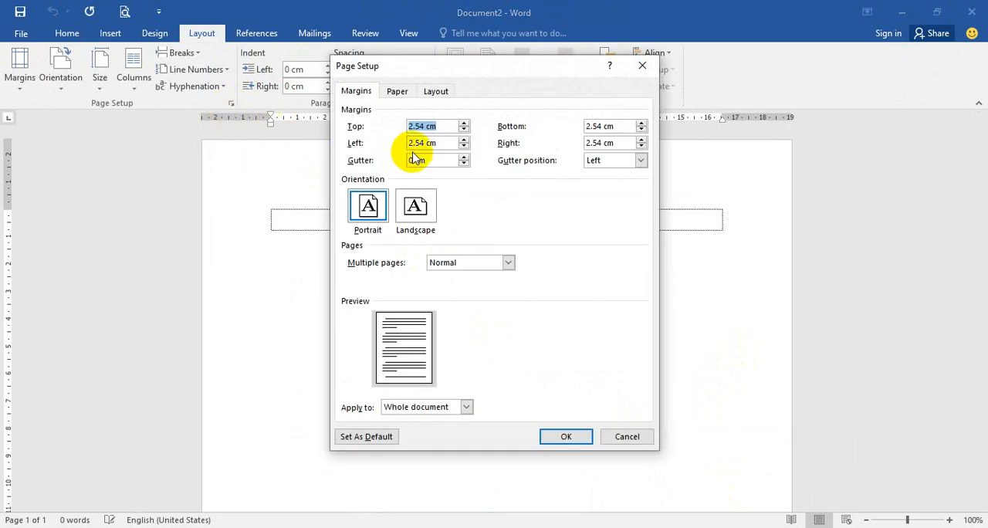
text(4)
drag(437, 144, 403, 140)
text(4)
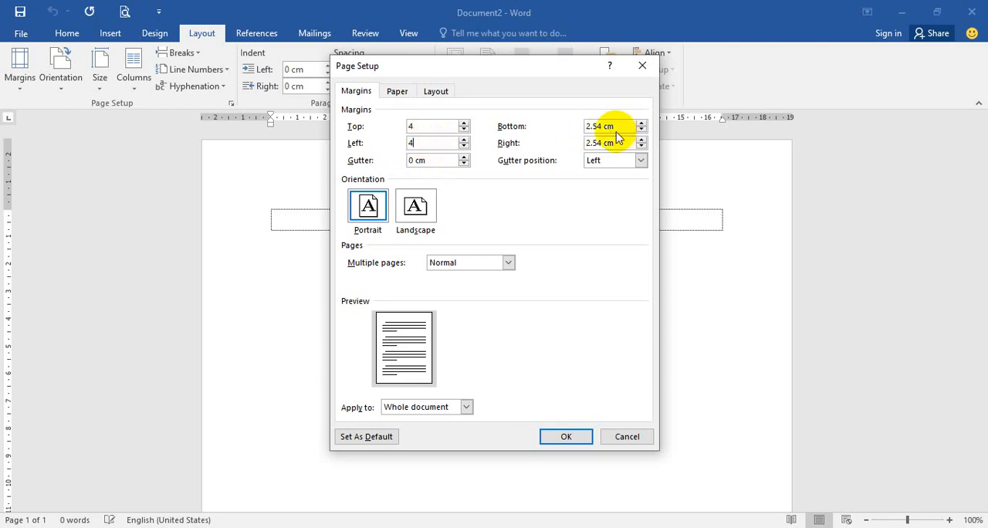
drag(613, 128, 580, 146)
text(33)
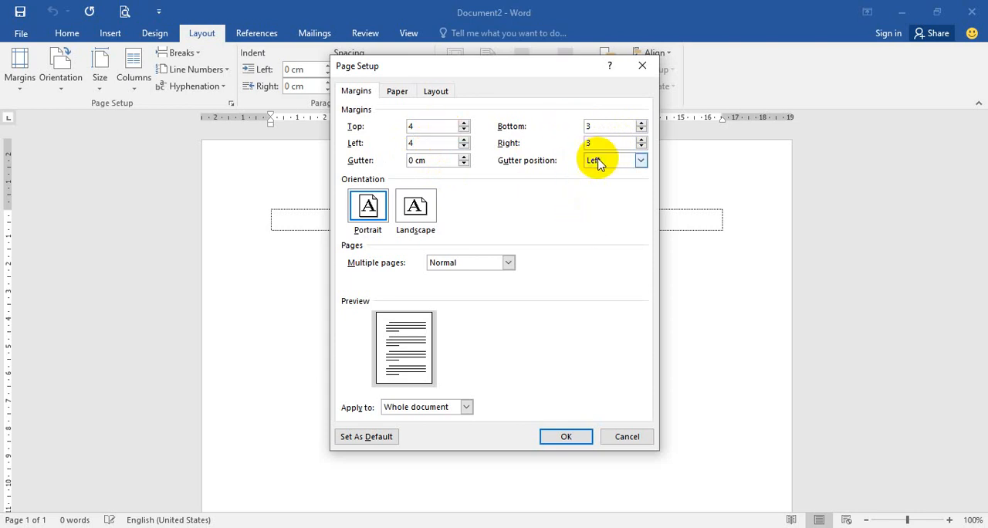
Step: Set the paper size to A4 in the page setup
click(400, 95)
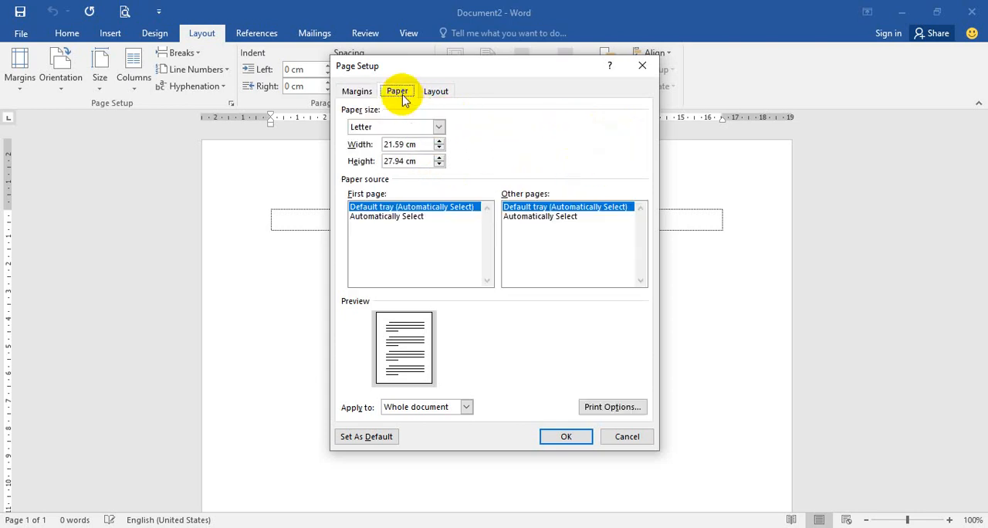
click(439, 126)
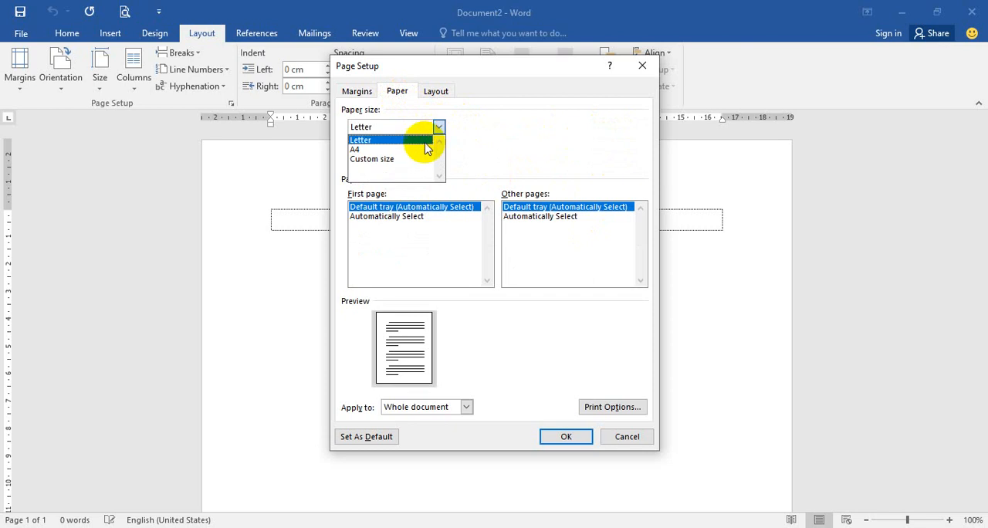
click(421, 144)
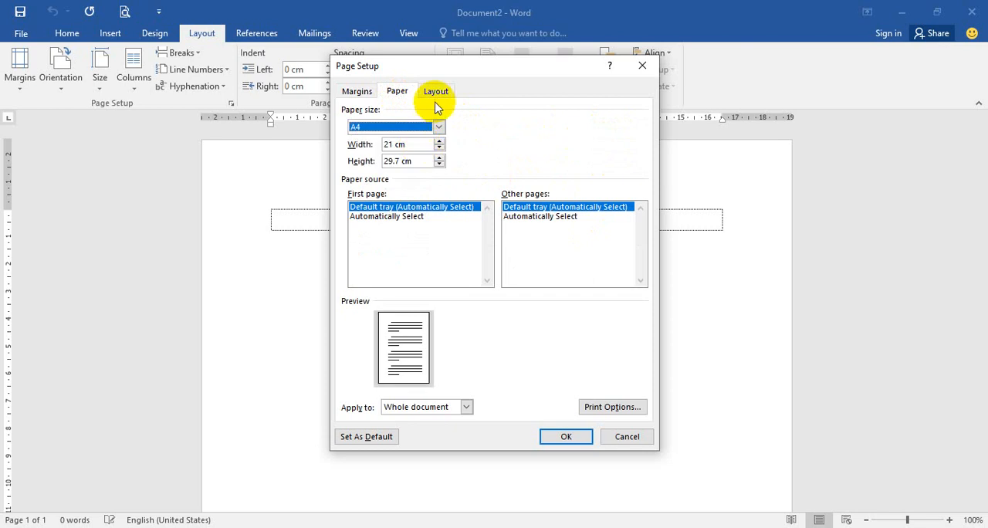
Step: Set the header's distance from the page edge to 2 cm
click(437, 96)
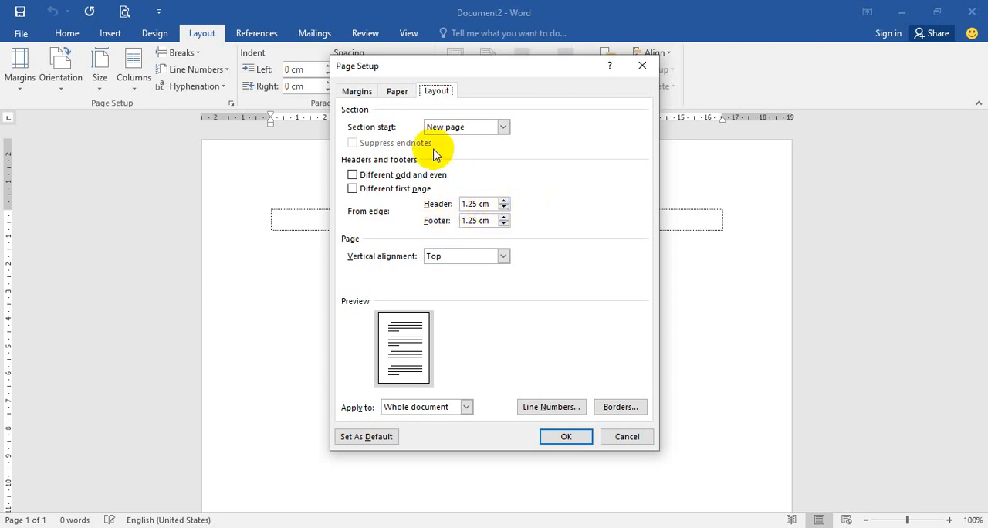
click(358, 91)
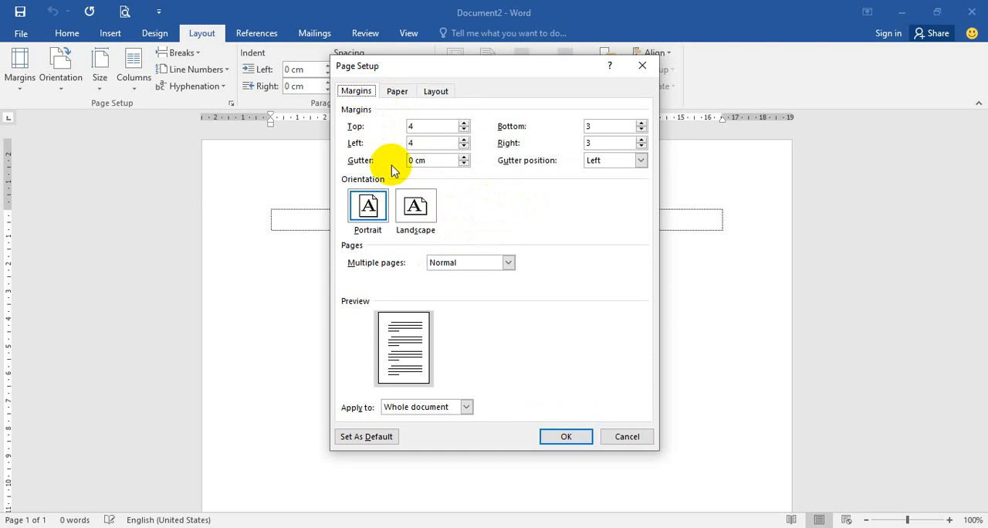
click(437, 91)
click(503, 200)
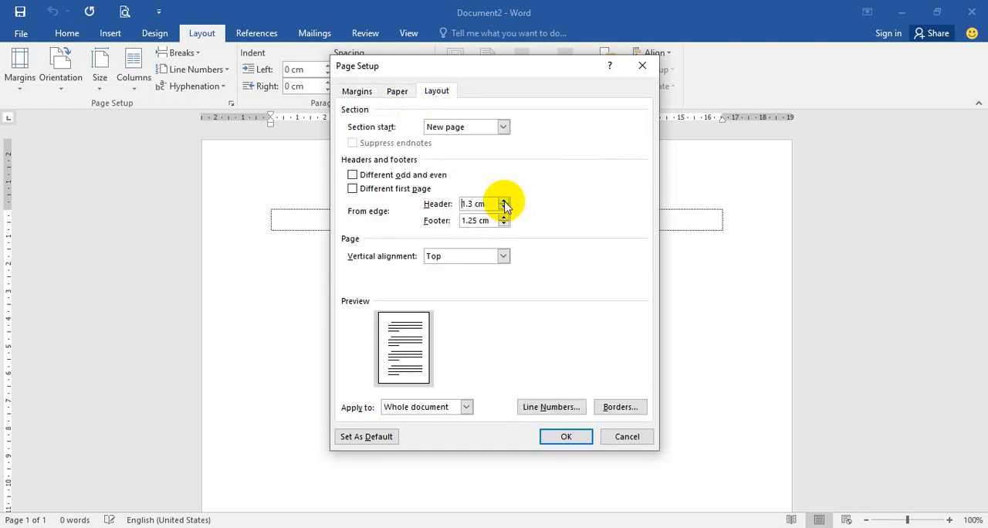
click(503, 200)
click(503, 200)
click(504, 200)
Step: Set the footer's distance from the page edge to 1.5 cm, recheck the page settings and apply them to the whole document
click(360, 96)
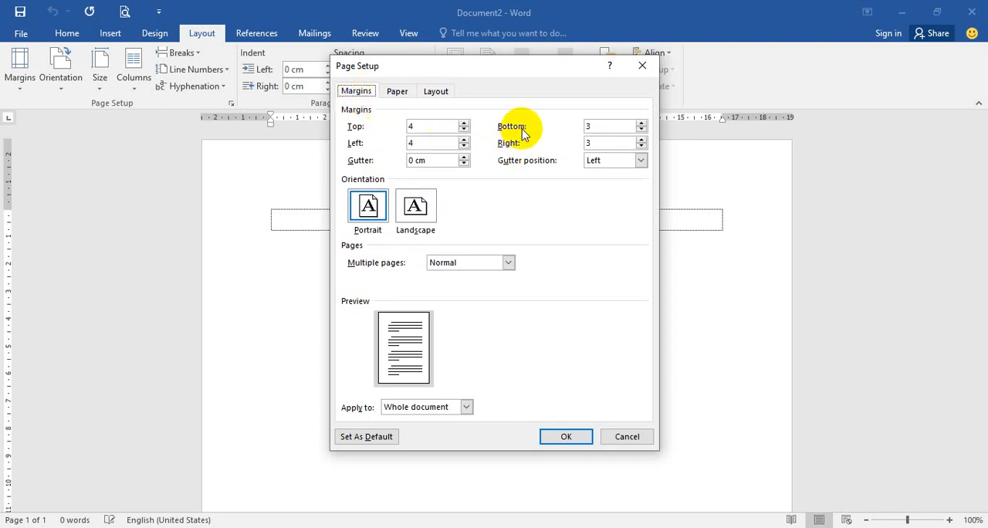
click(446, 93)
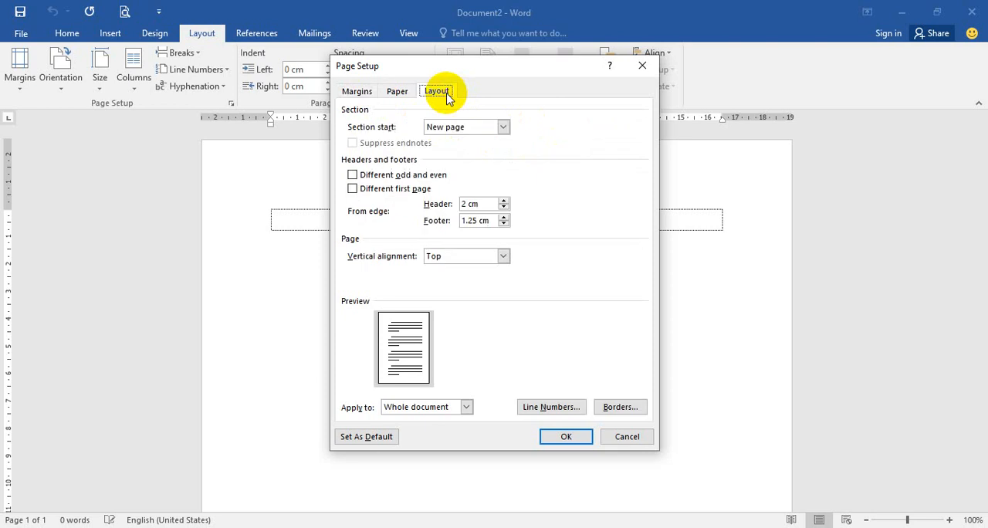
click(502, 218)
click(502, 218)
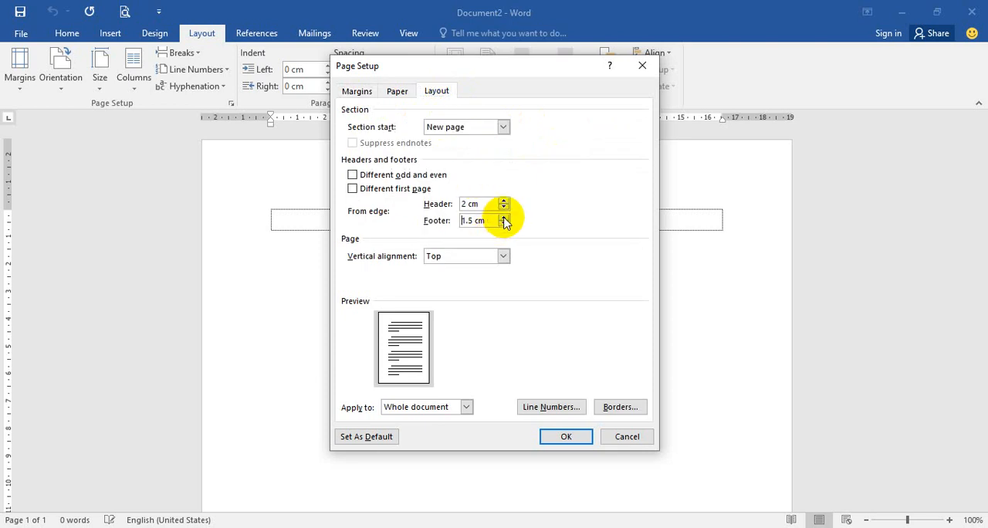
click(502, 219)
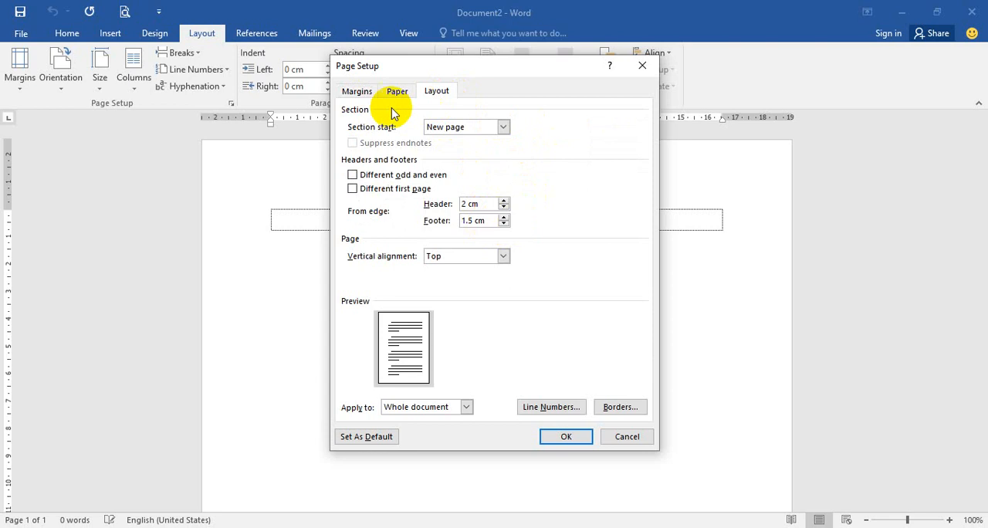
click(364, 96)
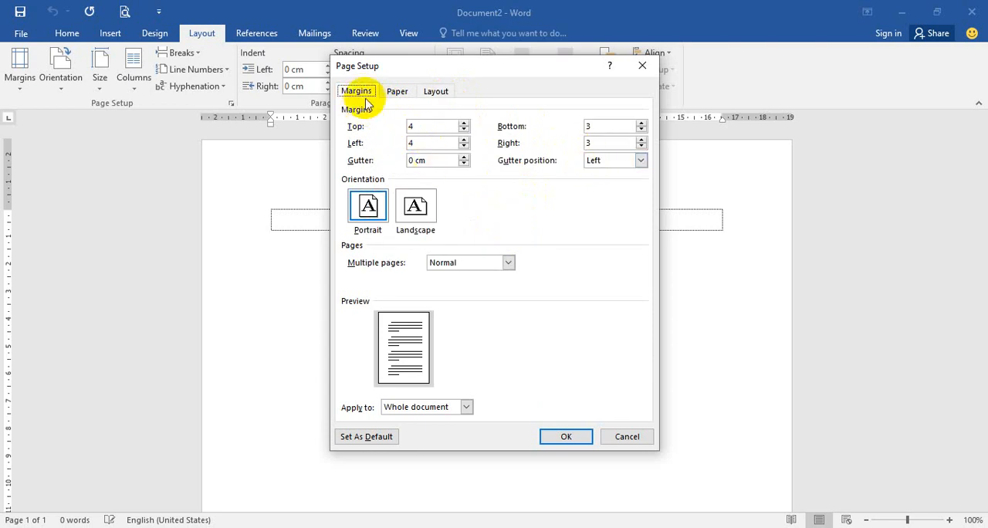
click(395, 92)
click(441, 92)
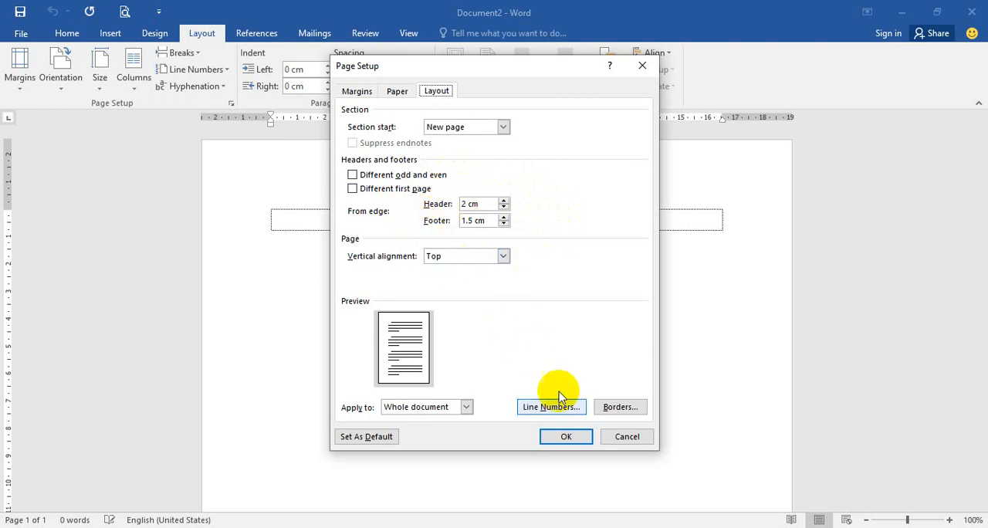
click(581, 436)
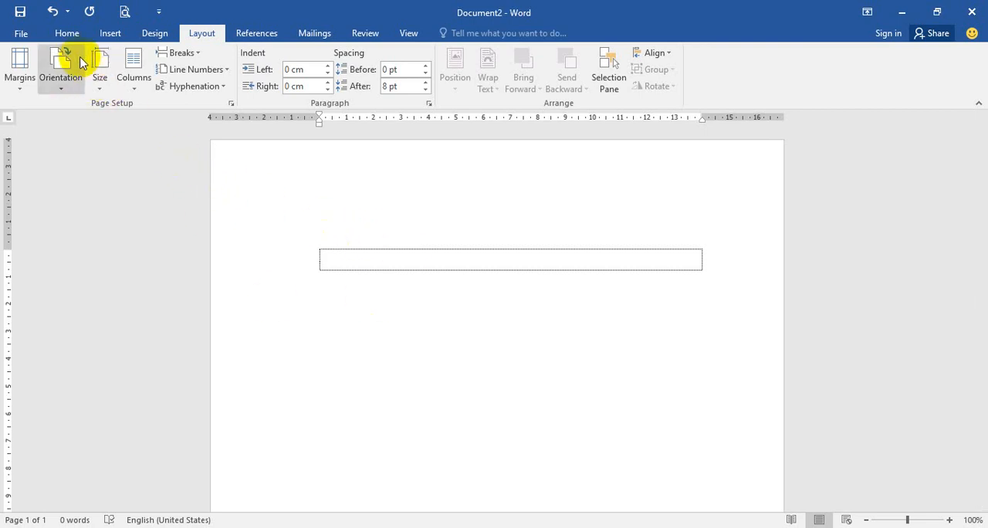
Step: Start defining a new multilevel list and select level 1 for editing
click(68, 34)
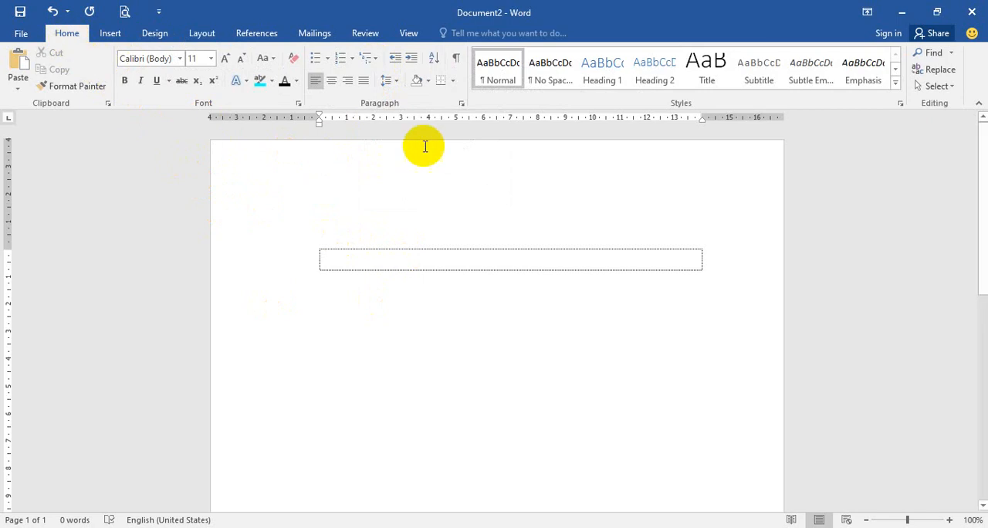
click(378, 65)
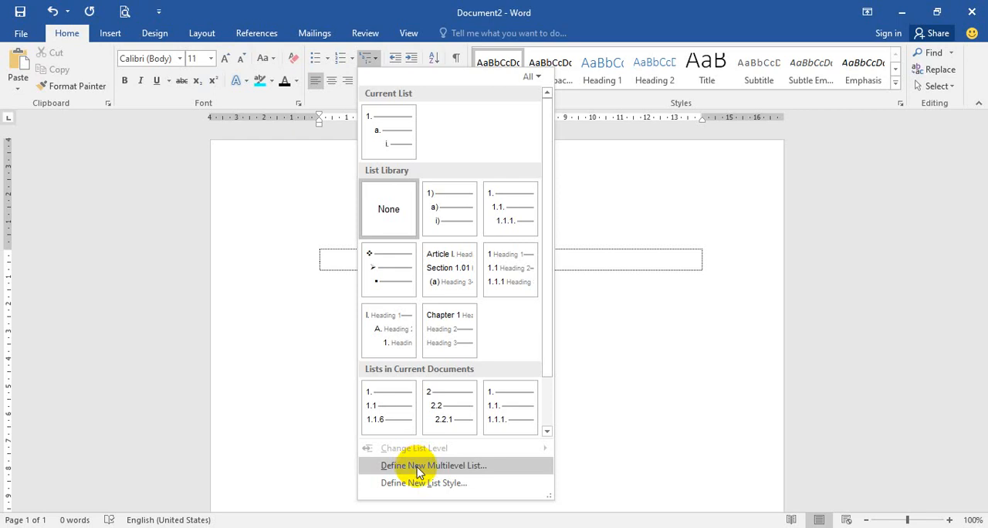
click(491, 466)
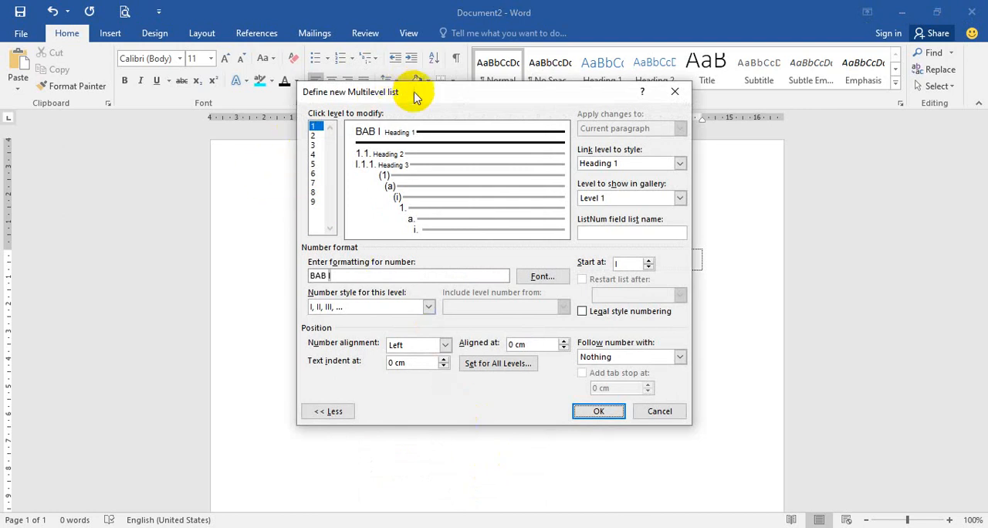
drag(427, 99, 408, 129)
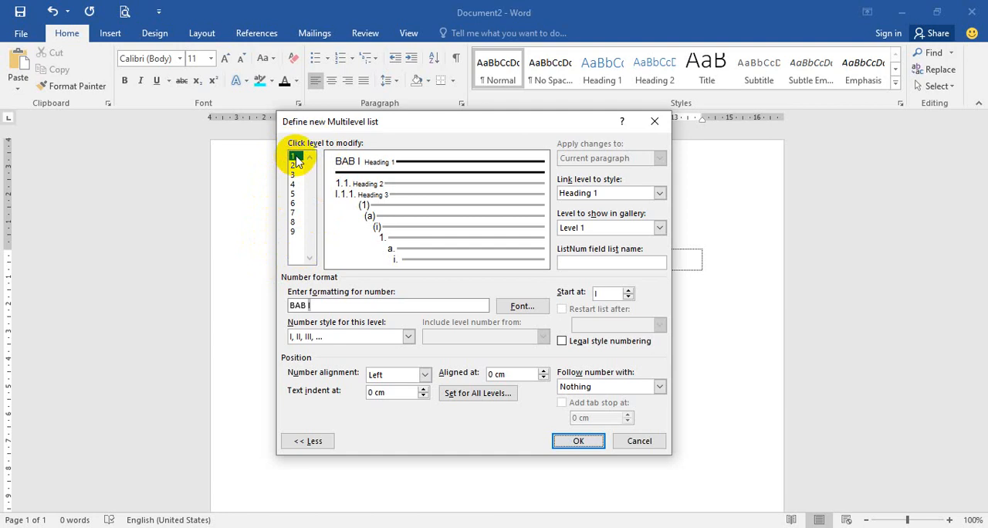
click(293, 231)
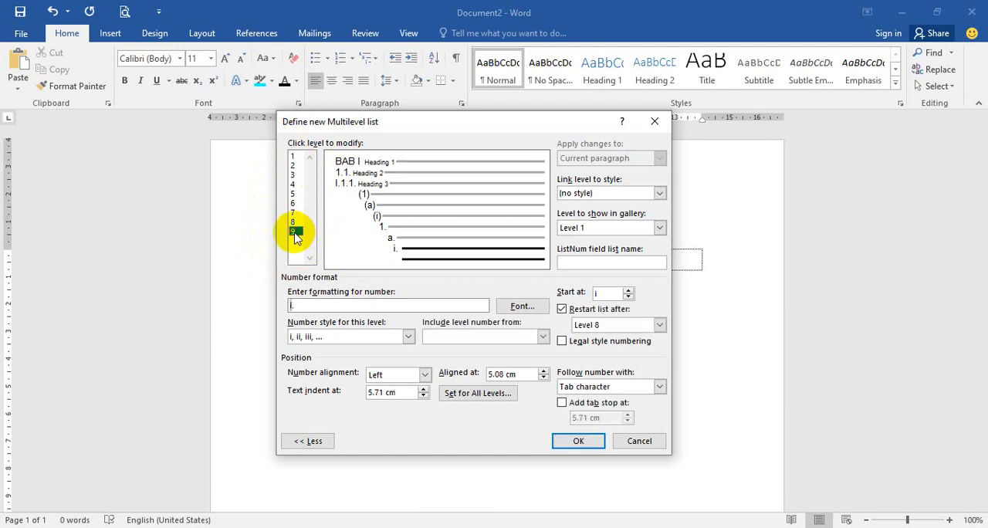
click(295, 158)
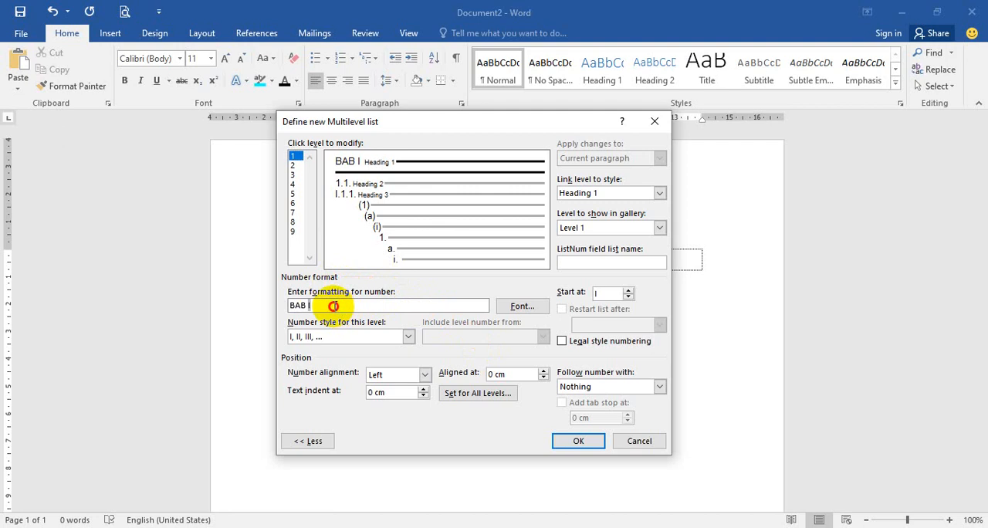
Step: Replace level 1's number format with BAB followed by a number in the I, II, III style
drag(331, 305, 278, 306)
key(BackSpace)
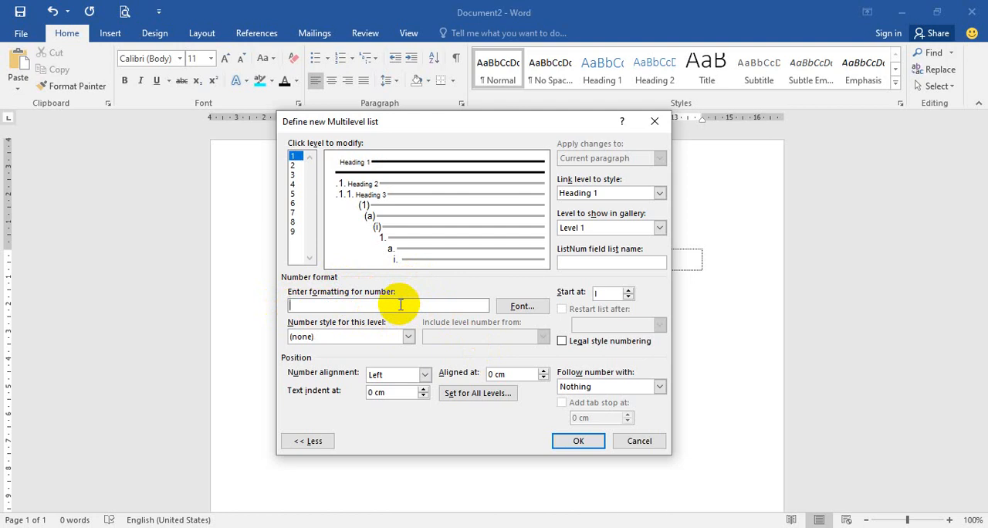
text(BAB)
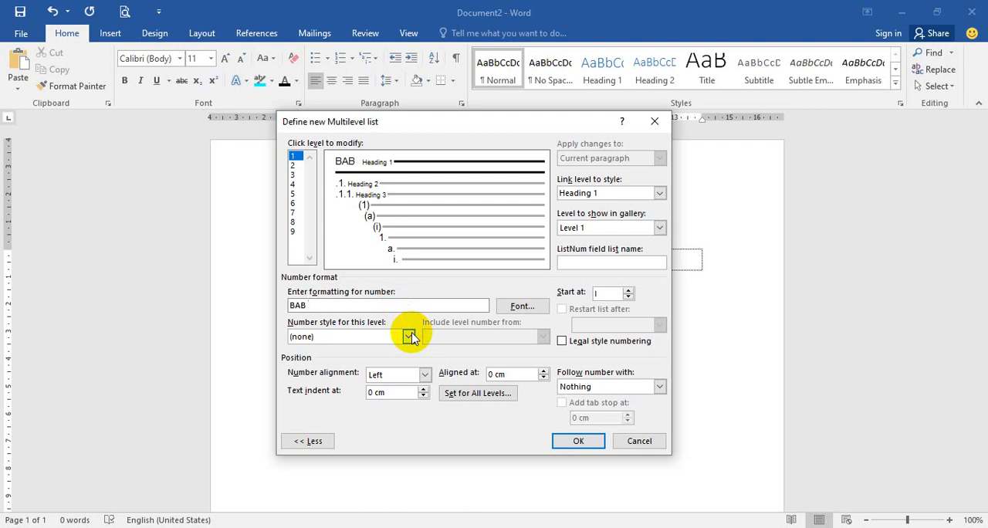
click(409, 337)
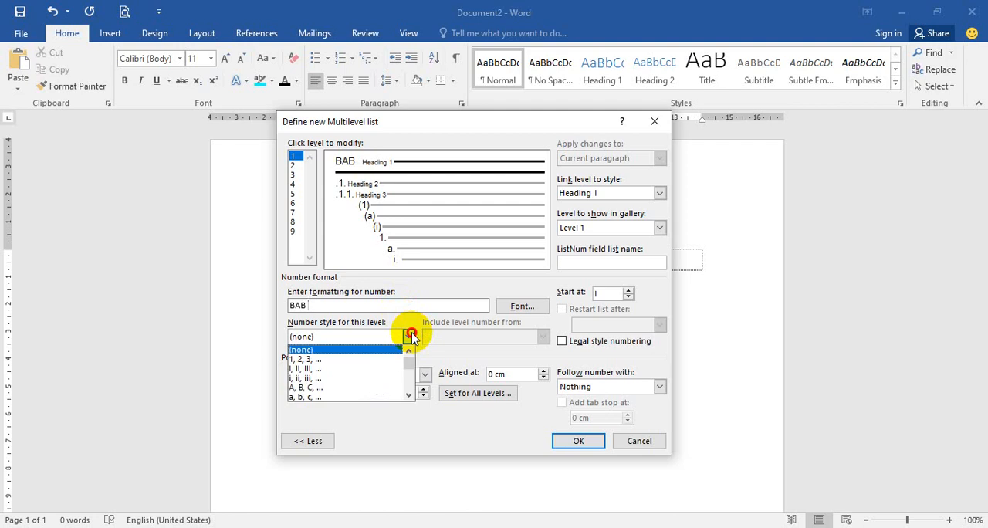
click(387, 369)
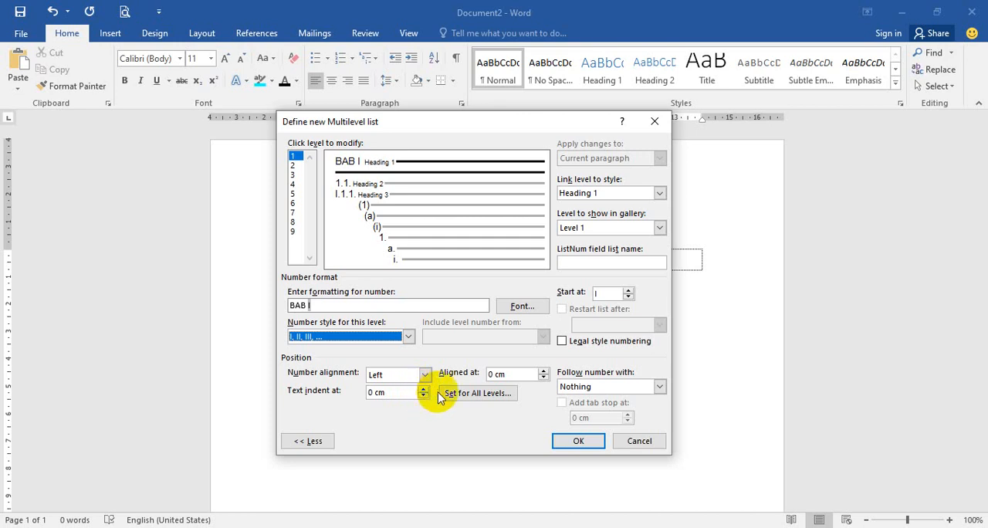
click(542, 371)
click(542, 371)
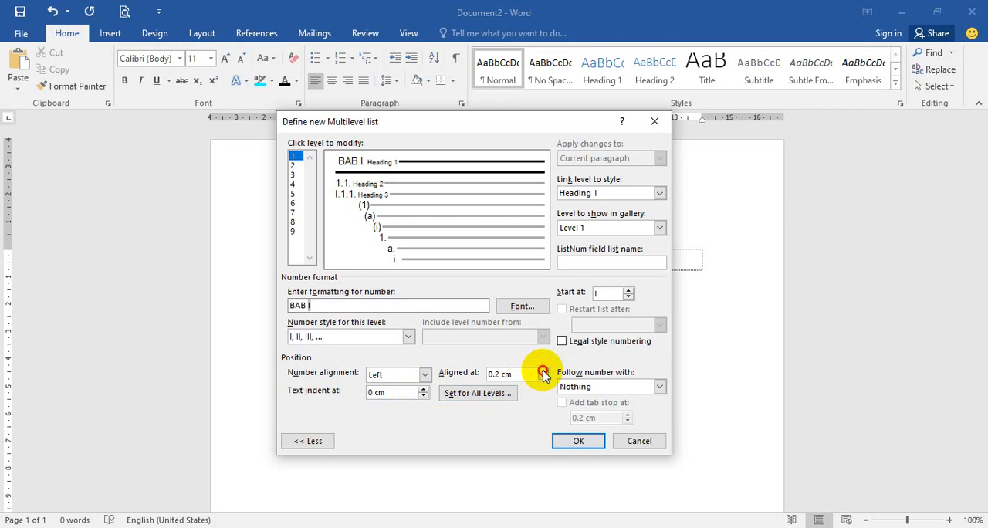
click(542, 371)
click(543, 372)
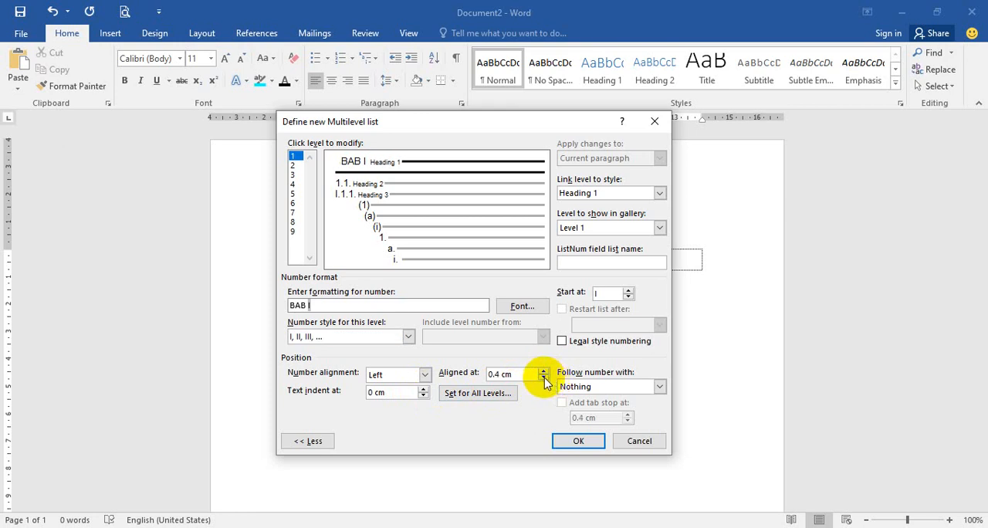
click(544, 379)
click(544, 378)
click(544, 378)
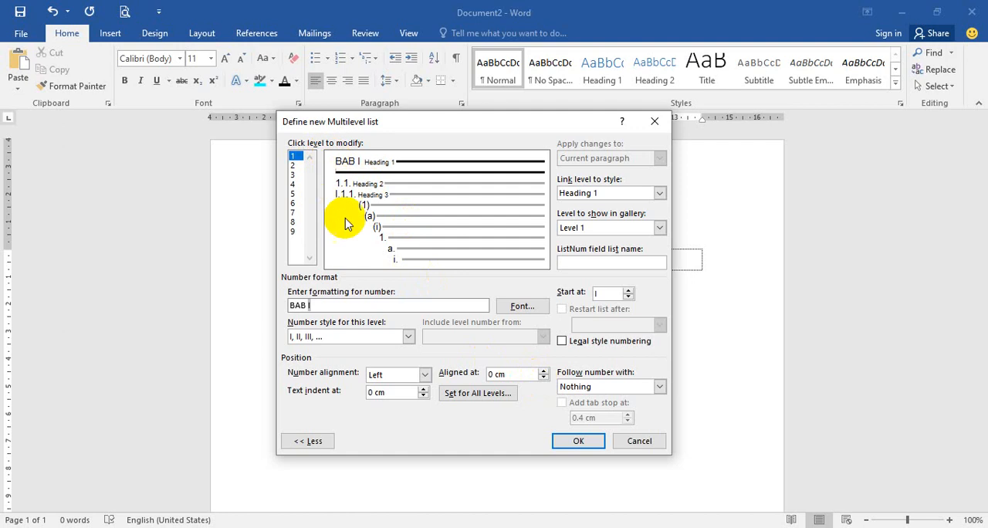
click(424, 389)
click(424, 389)
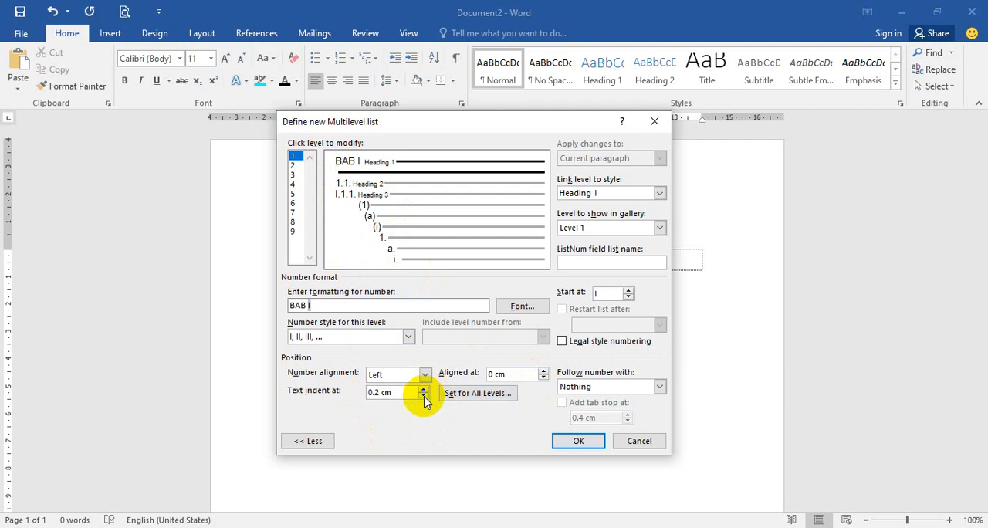
click(424, 397)
click(424, 397)
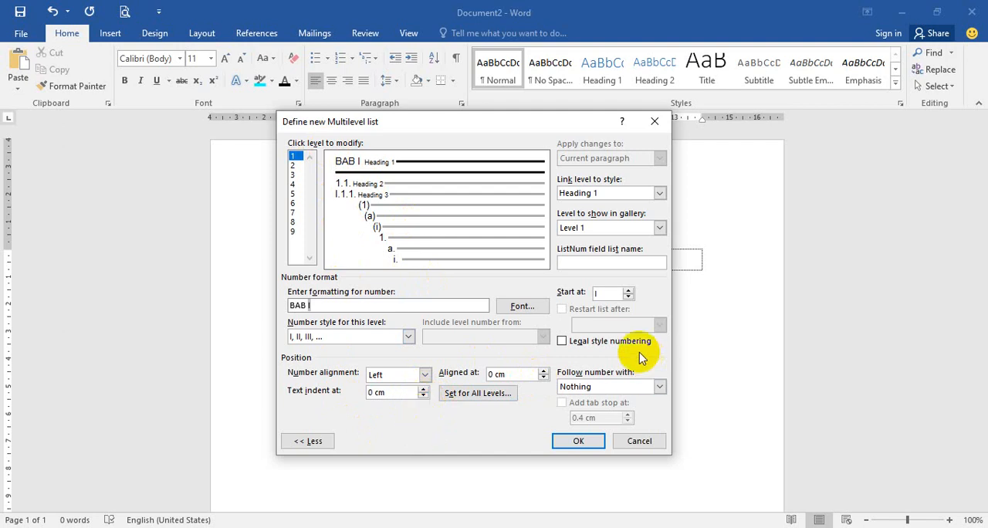
Step: Have level 1's number followed by nothing and link the level to the Heading 1 style
click(659, 386)
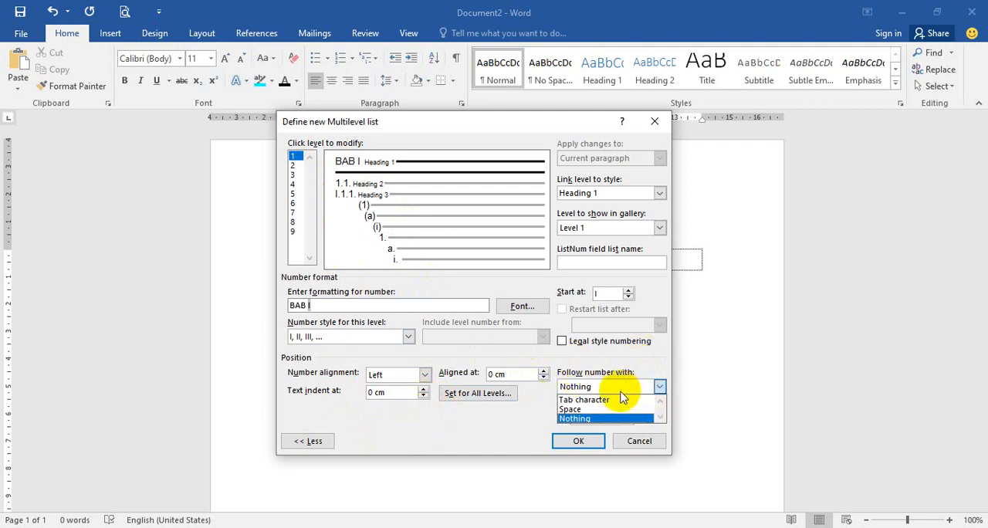
click(592, 419)
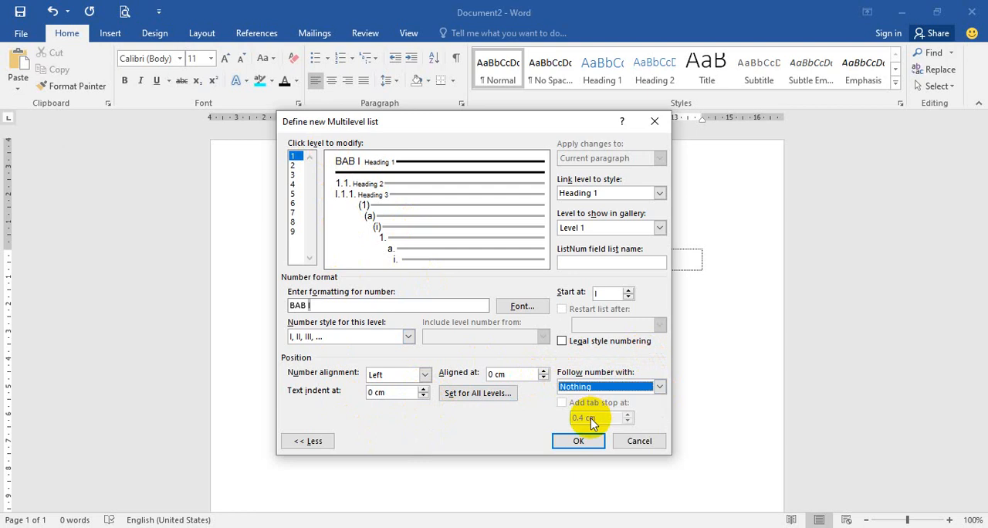
click(661, 193)
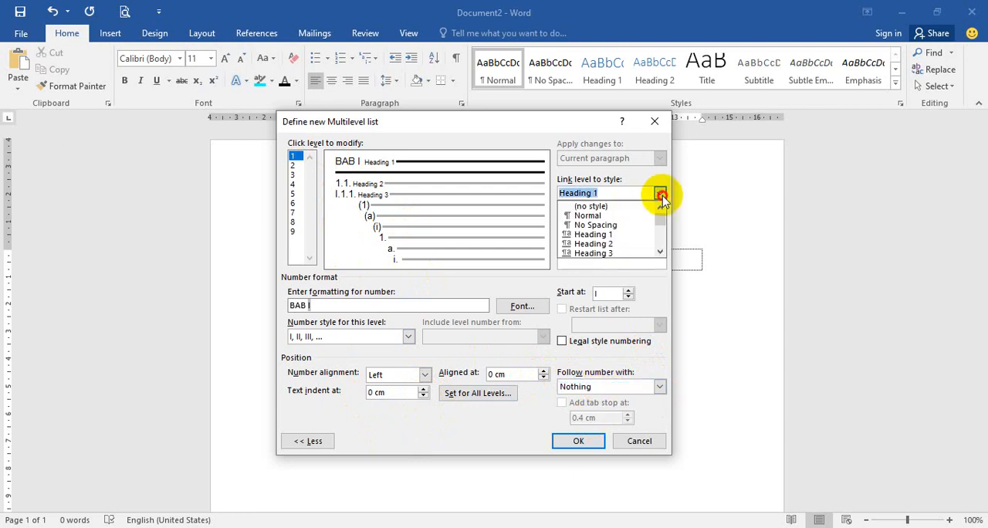
click(622, 234)
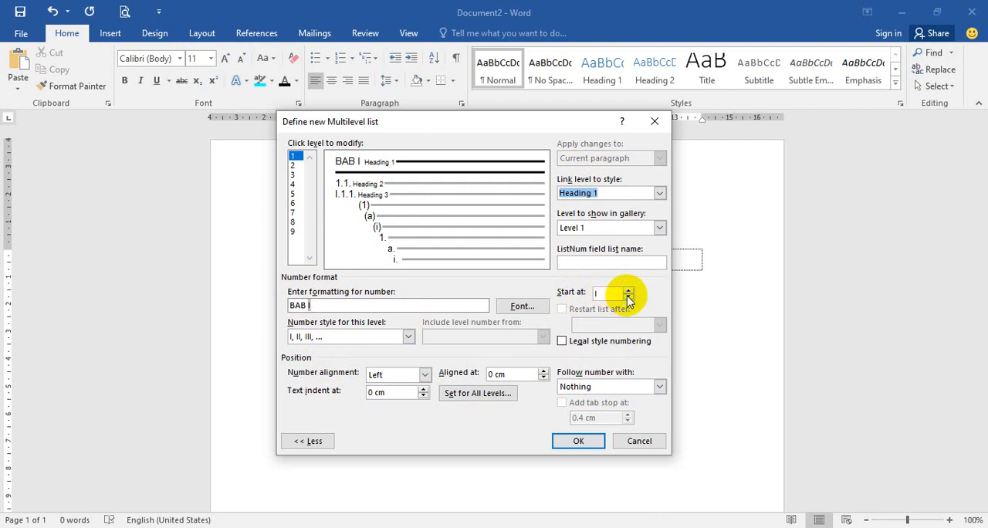
Step: Clear level 2's number format and turn off its legal style numbering
click(294, 165)
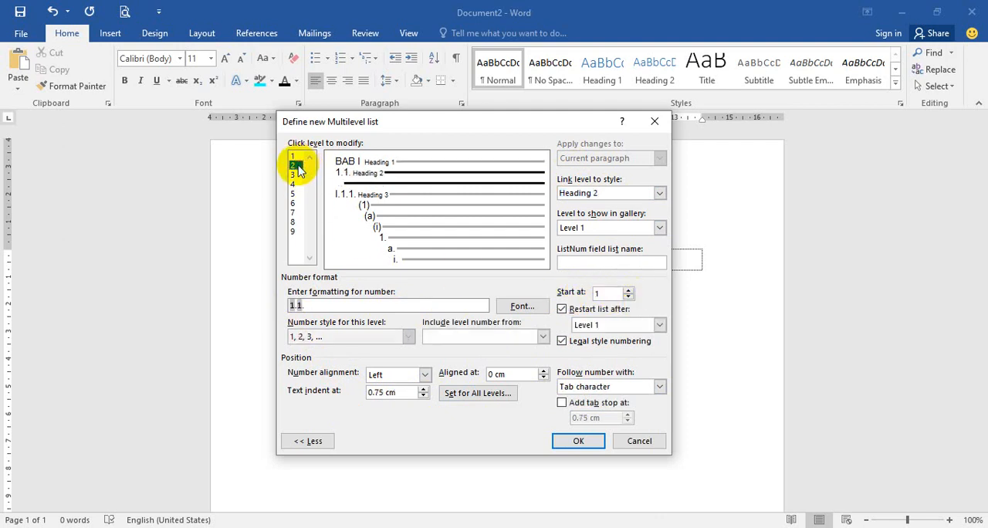
drag(301, 303, 267, 301)
key(BackSpace)
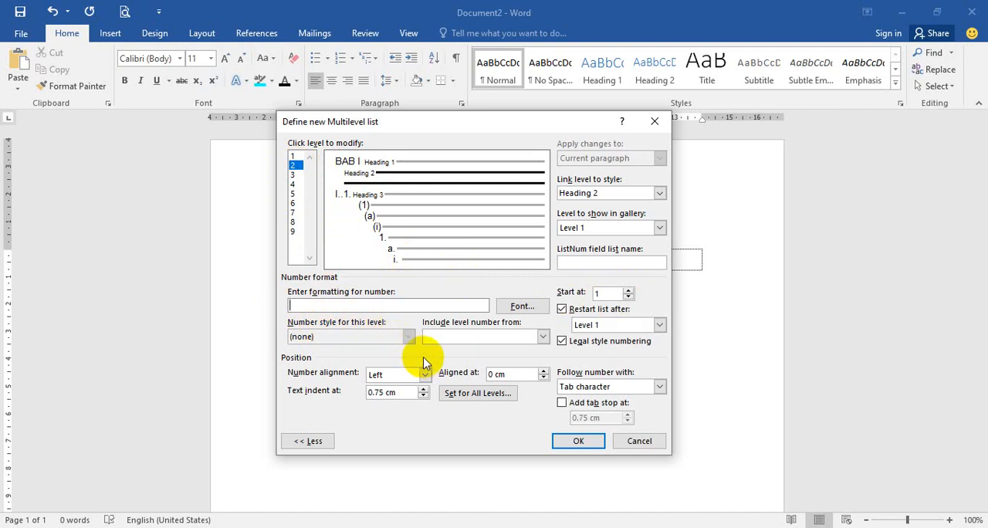
click(563, 341)
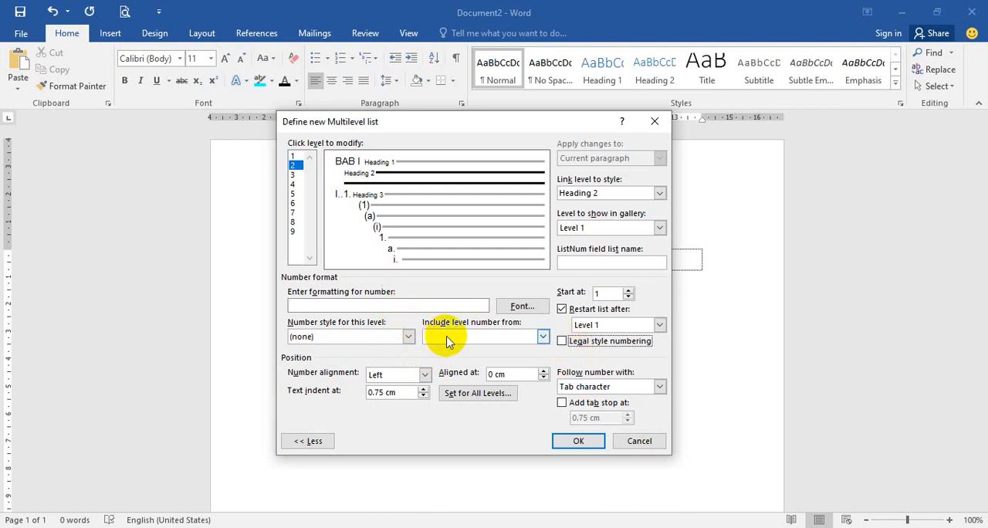
click(523, 344)
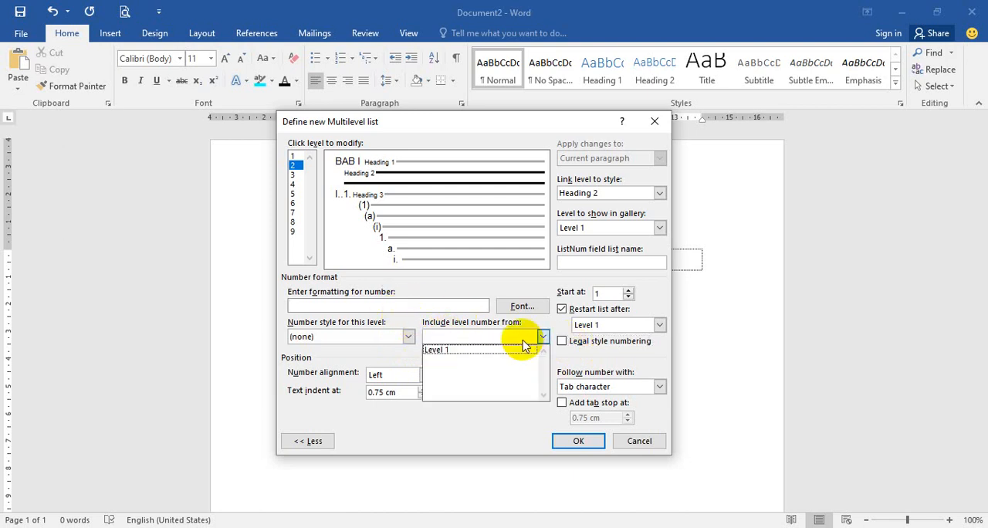
click(465, 353)
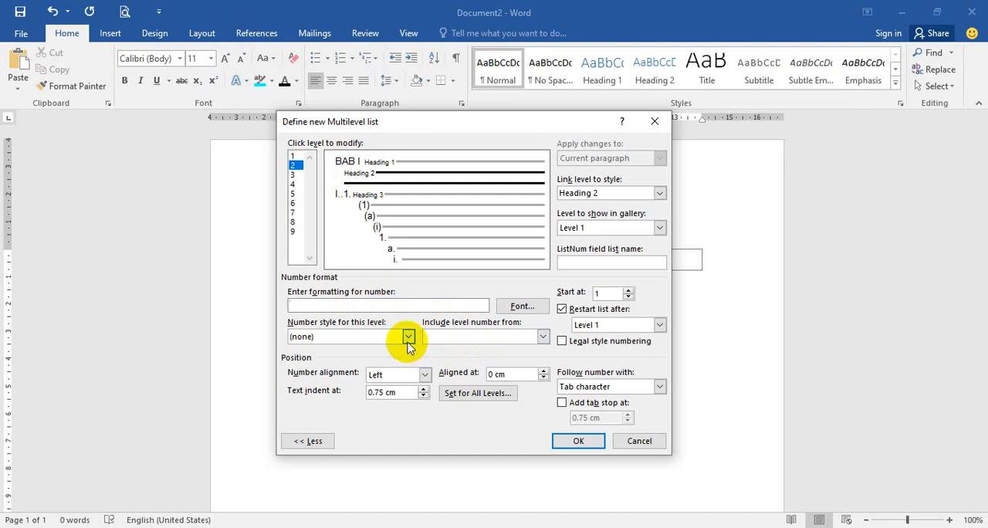
click(409, 337)
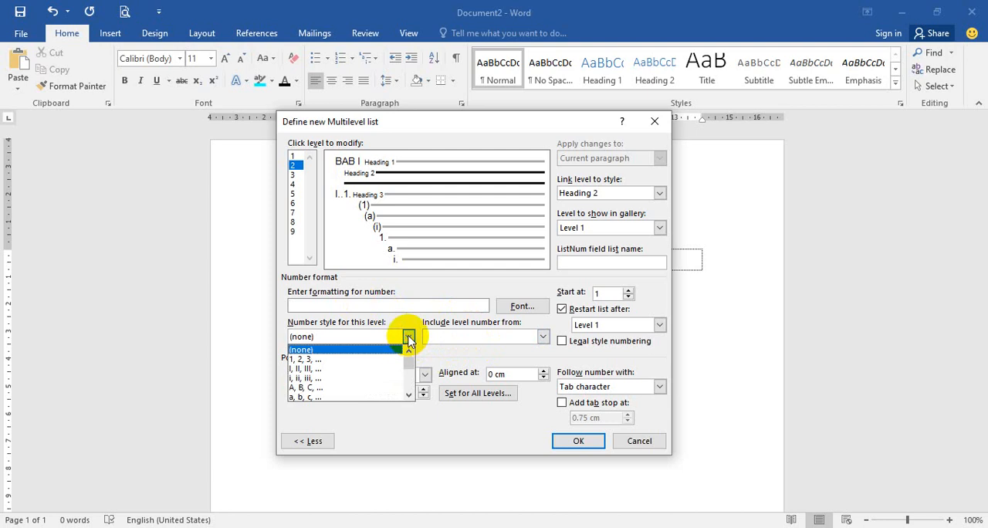
click(360, 359)
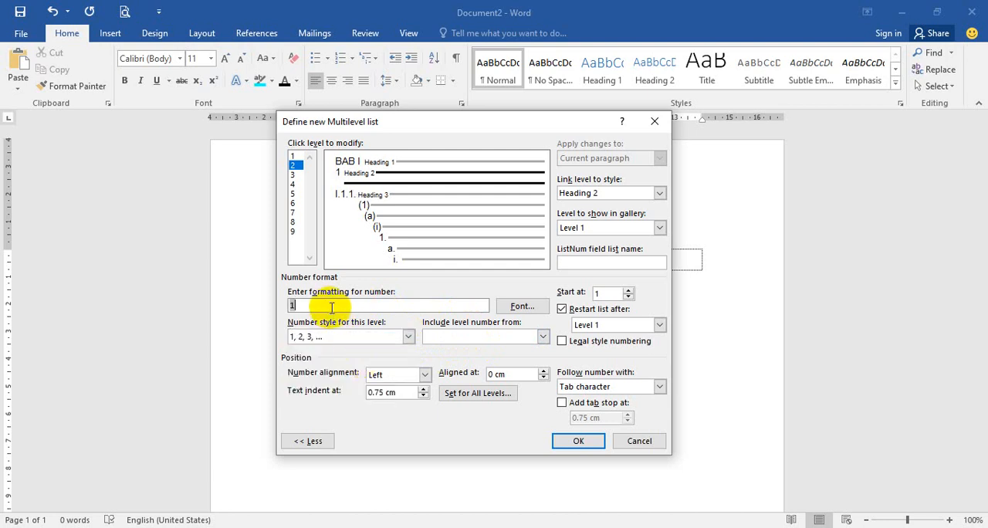
text(.)
click(409, 337)
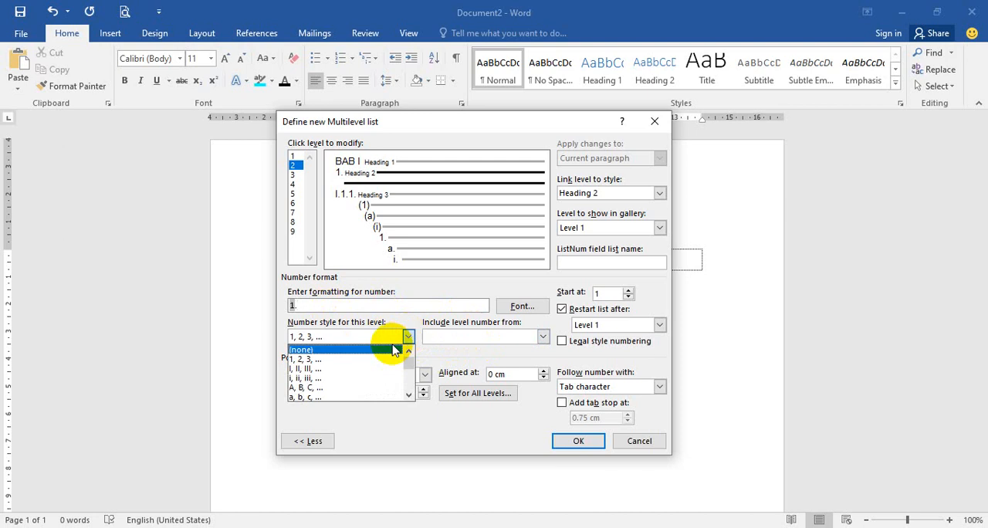
click(363, 357)
click(410, 336)
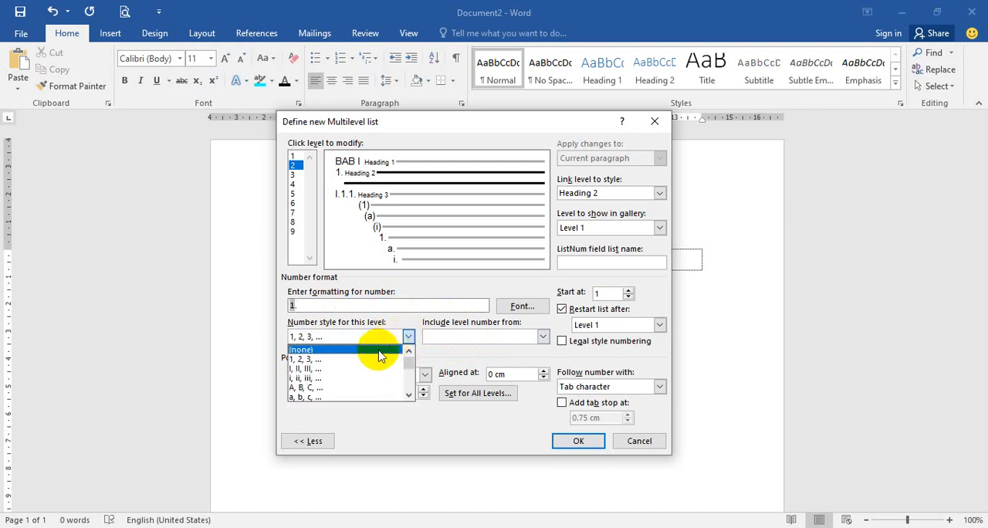
click(364, 370)
drag(327, 304, 287, 307)
key(BackSpace)
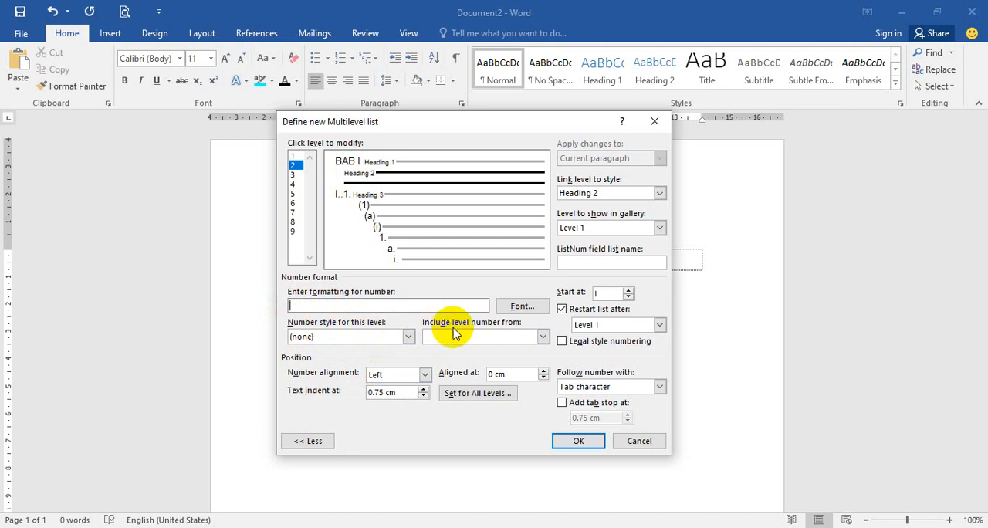
Step: Build level 2's number format from the level 1 number, a period, a number in the 1, 2, 3 style and a closing period
click(543, 337)
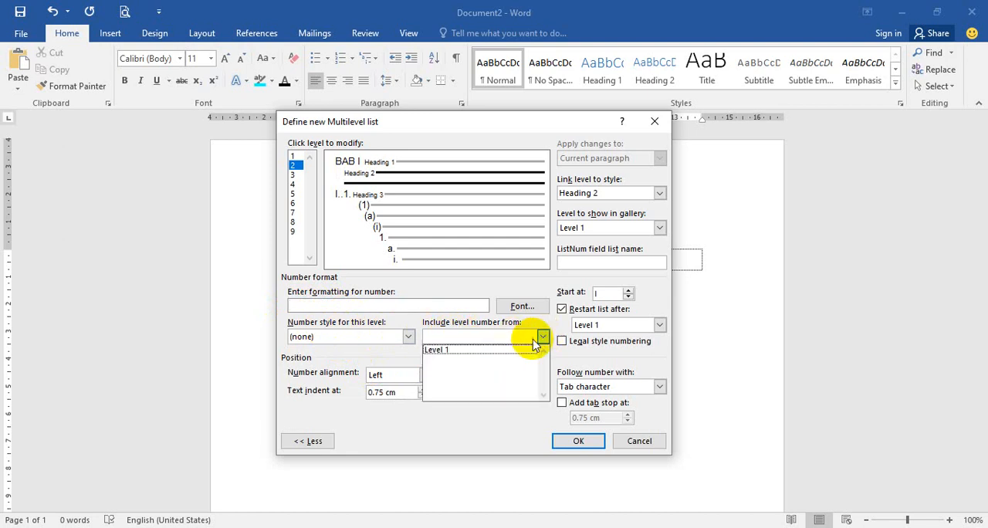
click(473, 352)
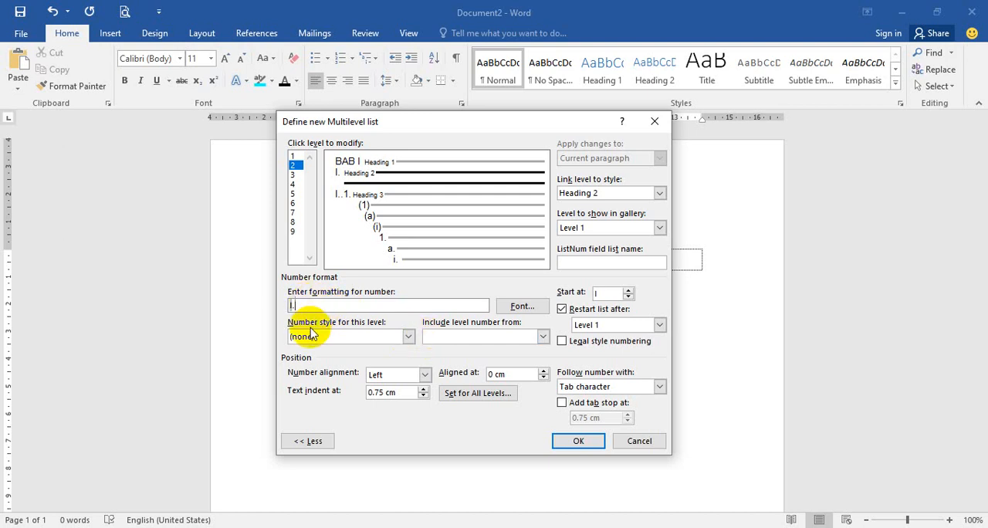
click(407, 338)
click(324, 359)
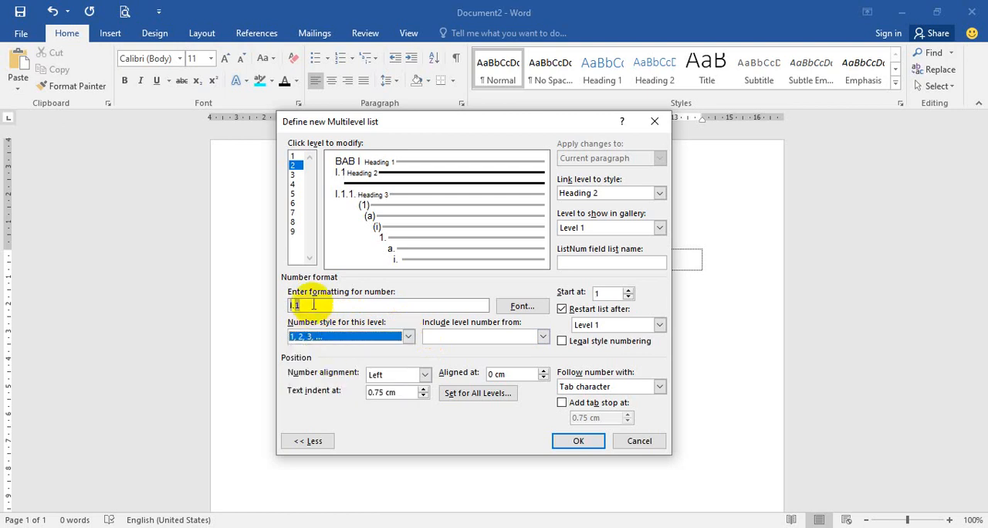
click(312, 305)
text(.)
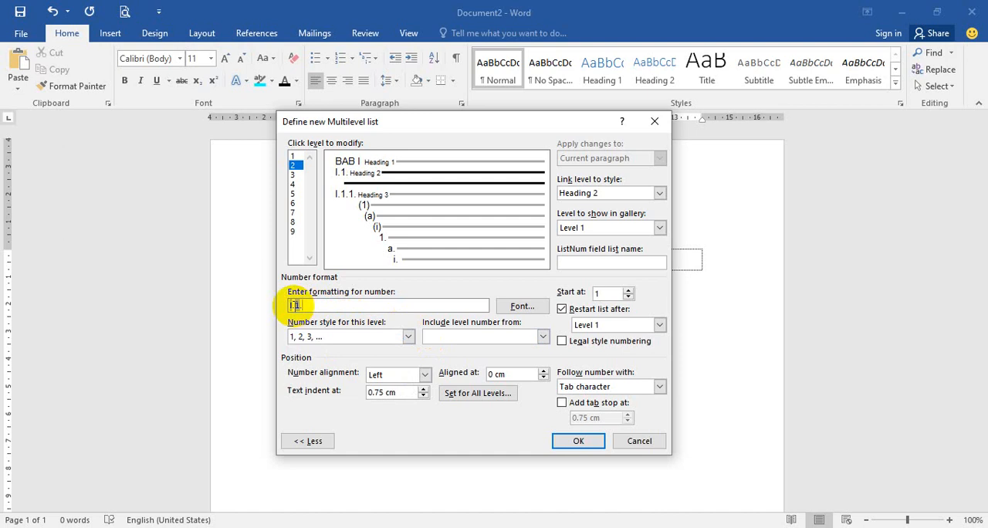
Step: Turn on legal style numbering for level 2 and link the level to the Heading 2 style
click(563, 342)
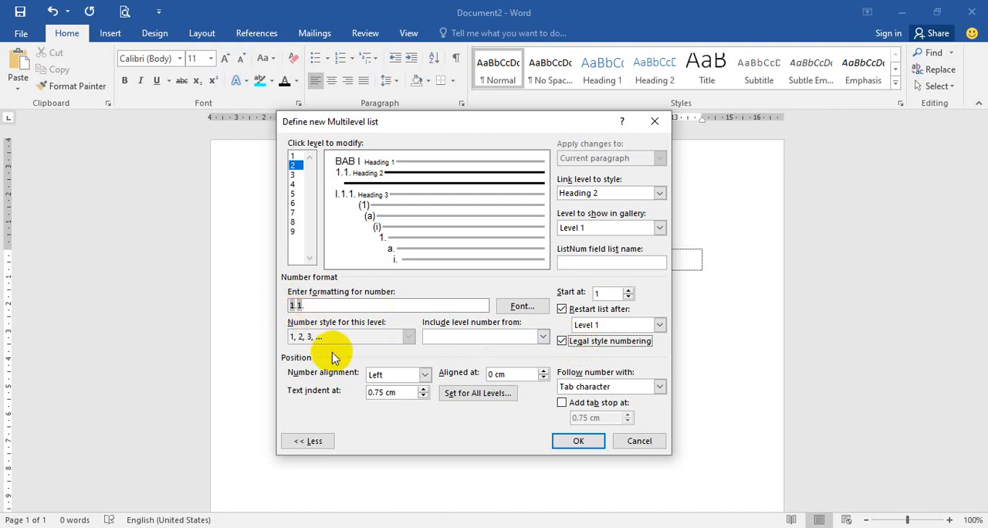
click(660, 193)
click(630, 244)
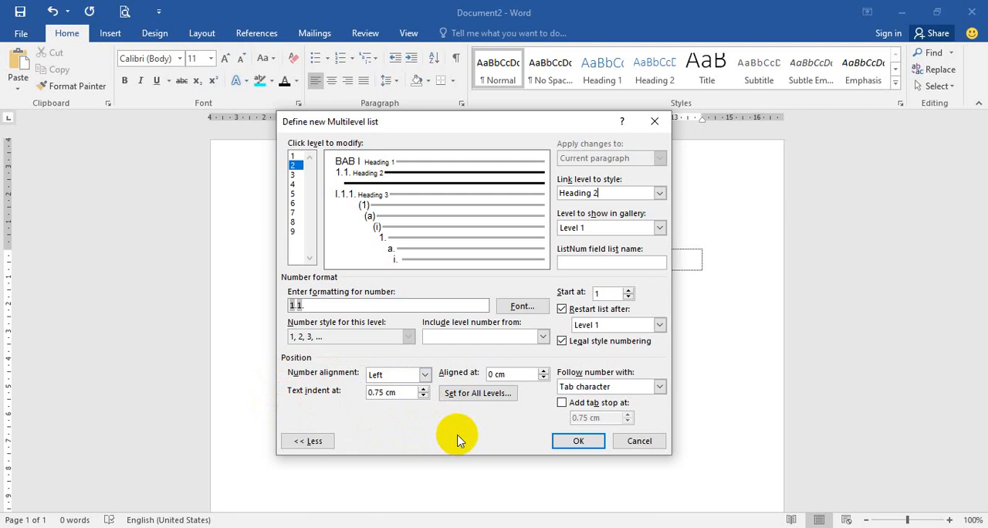
Step: Clear level 3's number format
click(293, 176)
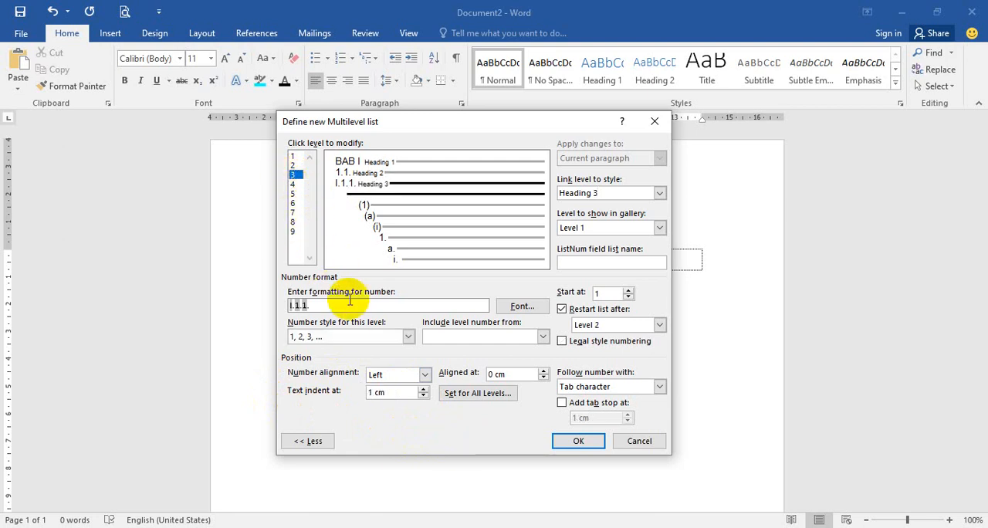
drag(340, 303, 271, 310)
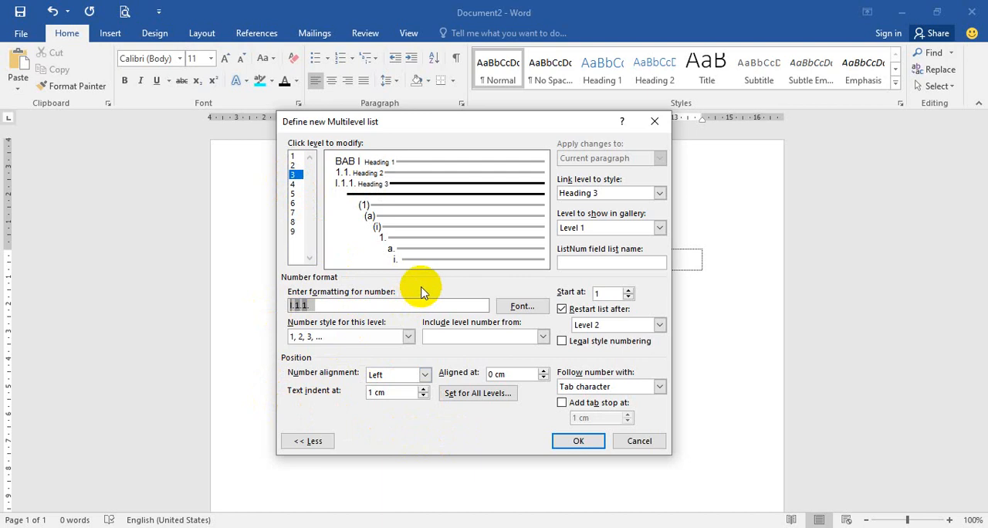
key(BackSpace)
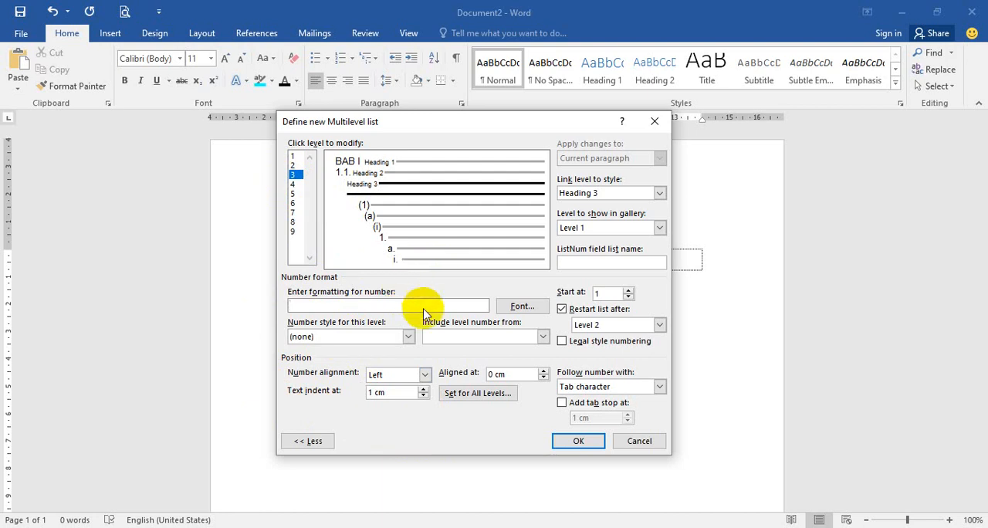
Step: Build level 3's number format from the level 1 and level 2 numbers and a number in the 1, 2, 3 style, each followed by a period
click(480, 338)
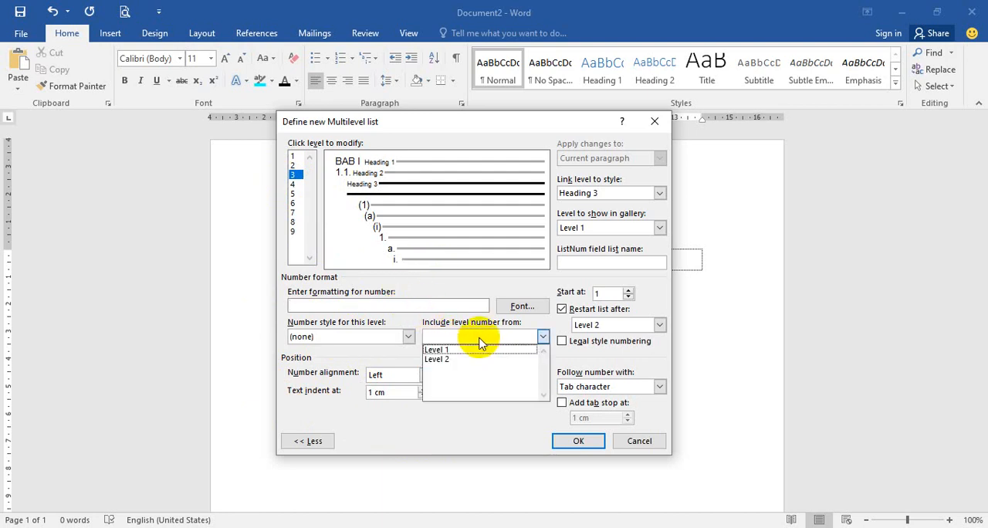
click(466, 352)
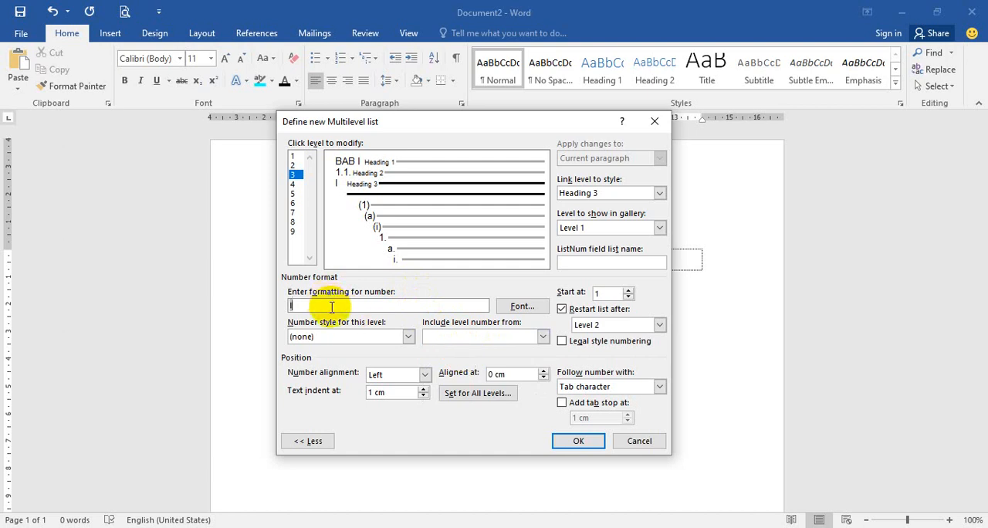
text(.)
click(448, 338)
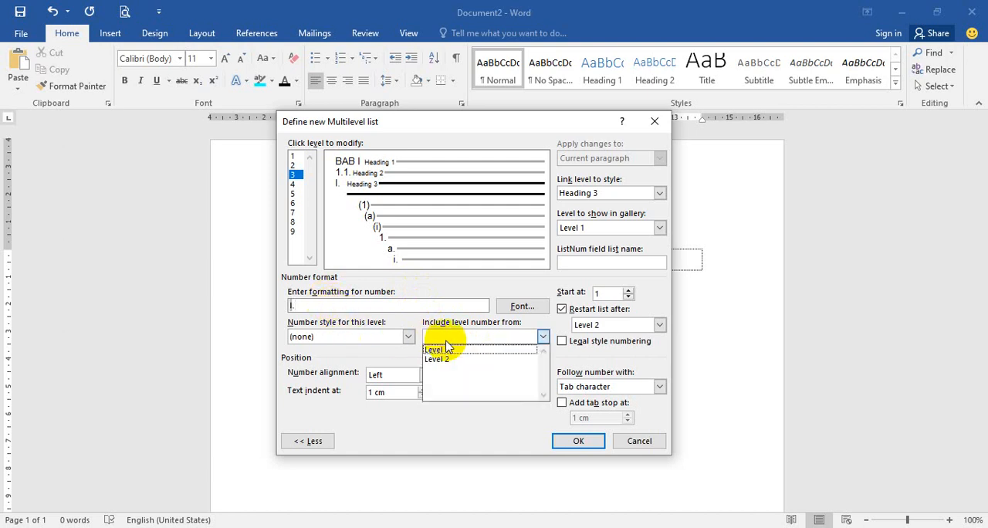
click(446, 359)
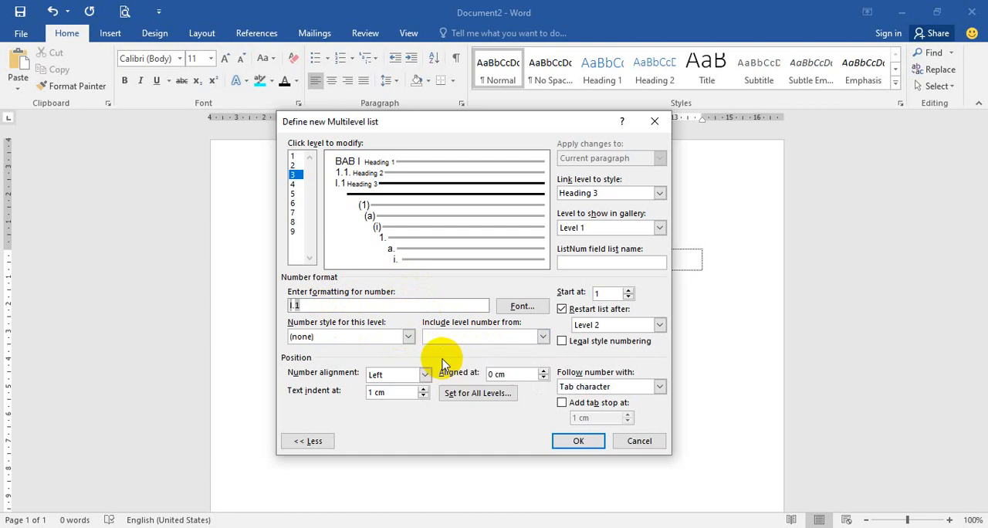
text(.)
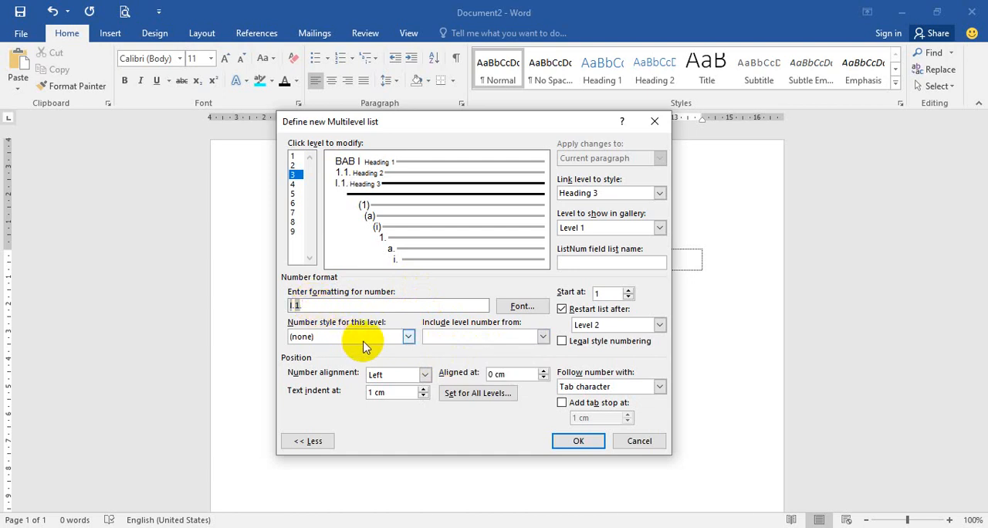
click(407, 338)
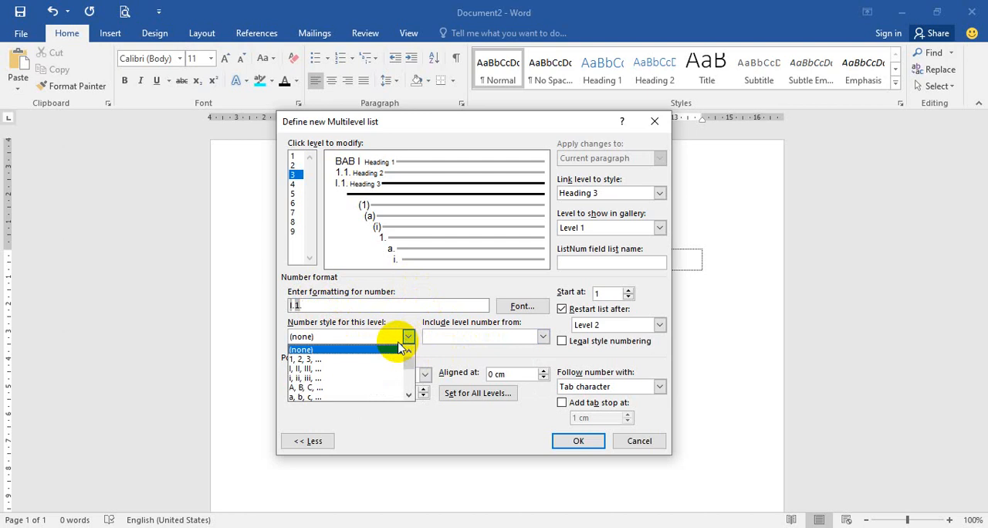
click(341, 368)
click(347, 304)
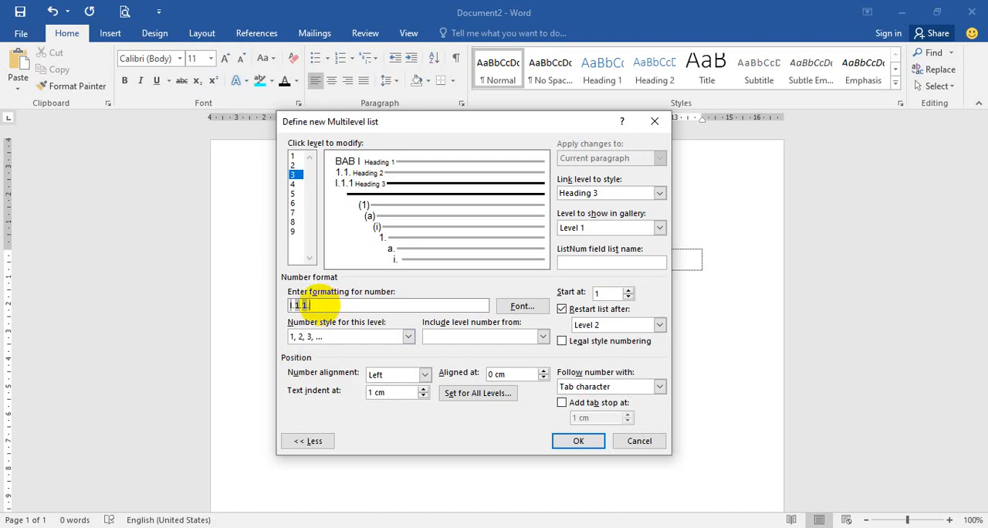
text(.)
drag(320, 305, 294, 315)
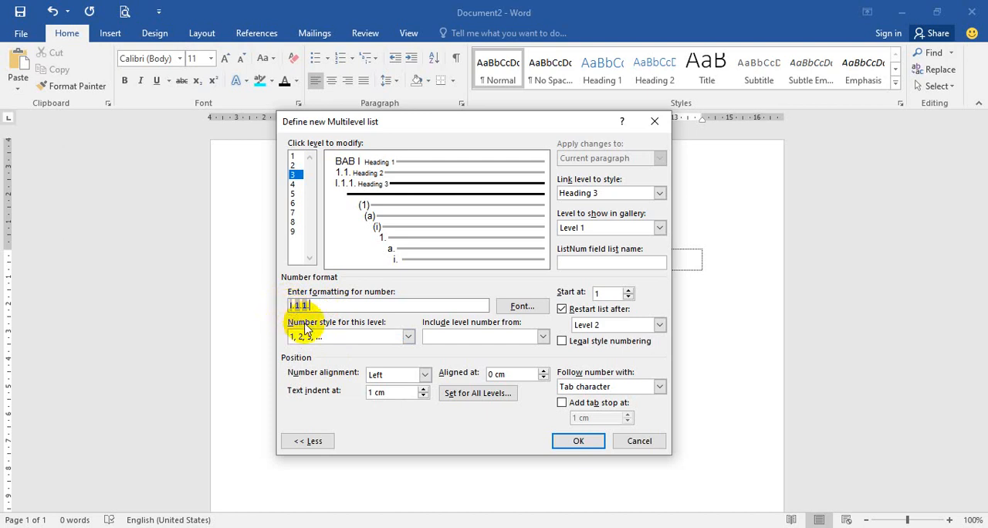
Step: Turn on legal style numbering for level 3 and set its text indent to 1.25 cm
click(580, 345)
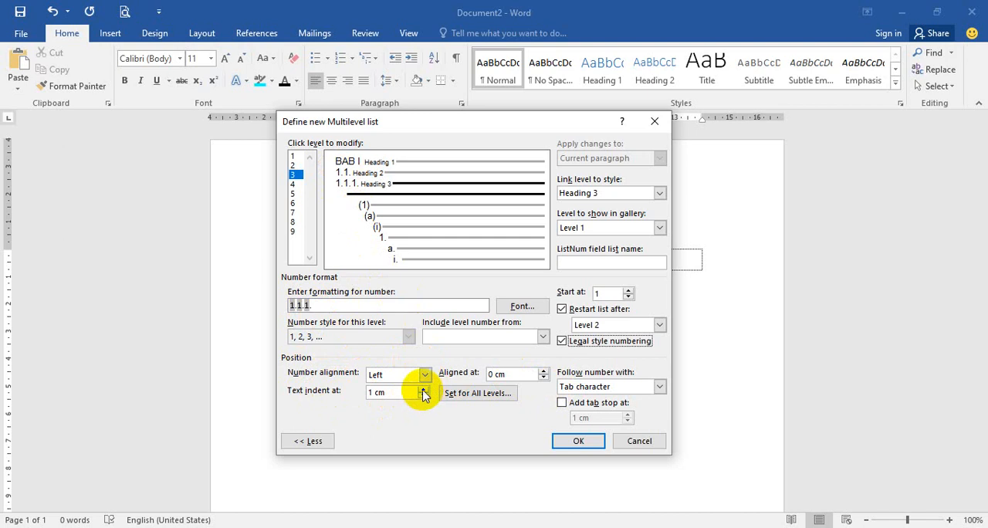
click(424, 390)
click(424, 389)
click(424, 390)
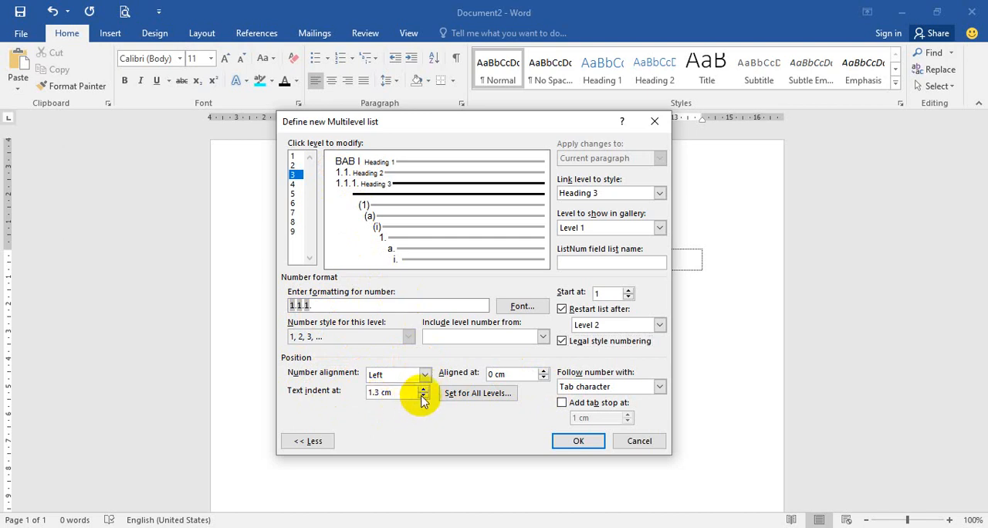
click(424, 396)
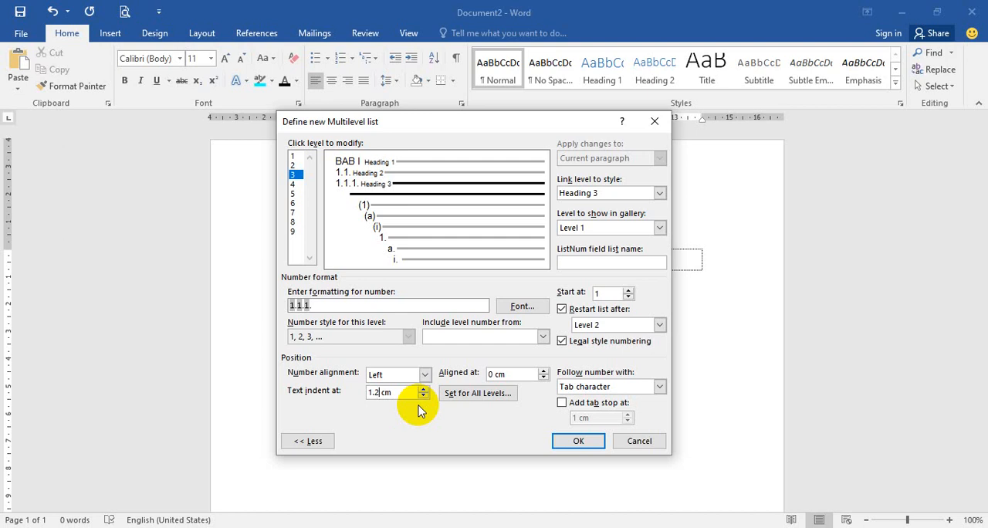
text(5)
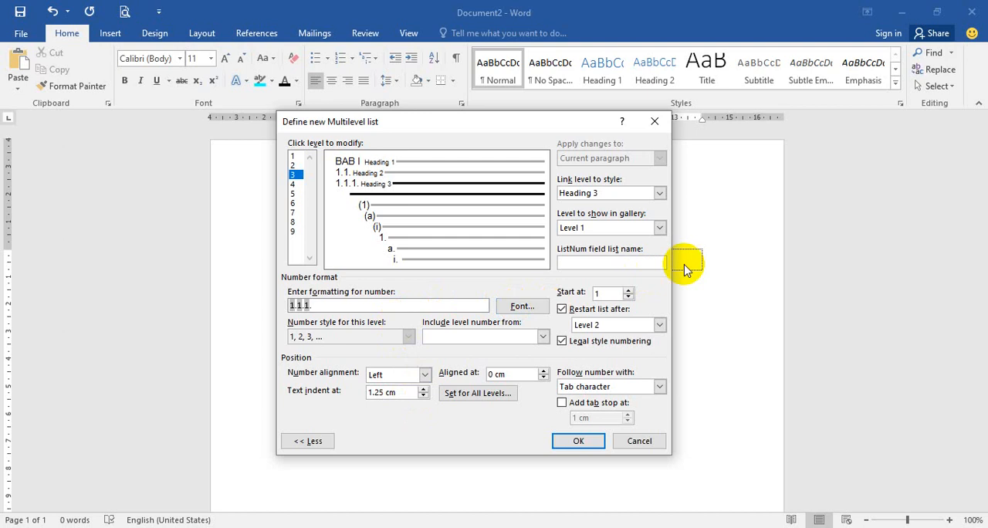
Step: Link level 3 to the Heading 3 style and review the settings of levels 1 and 2
click(661, 194)
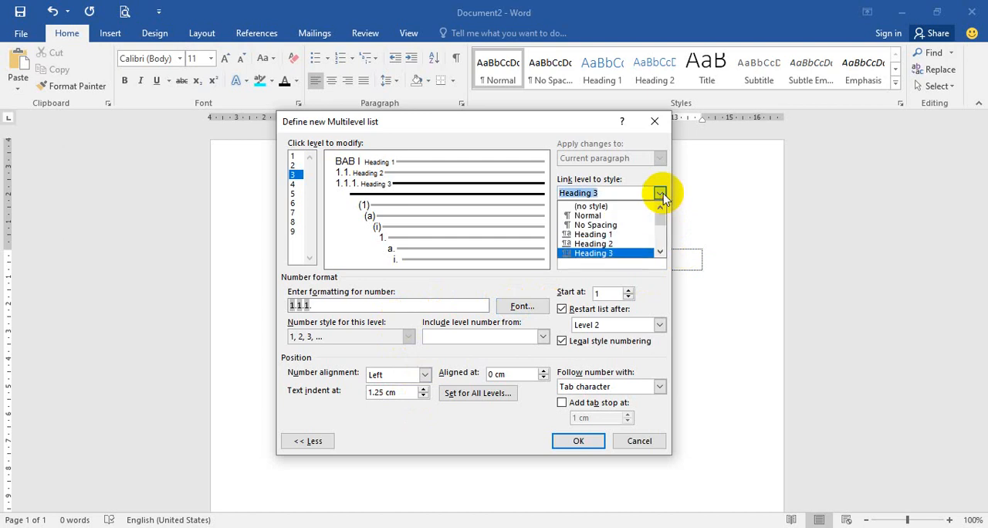
click(644, 256)
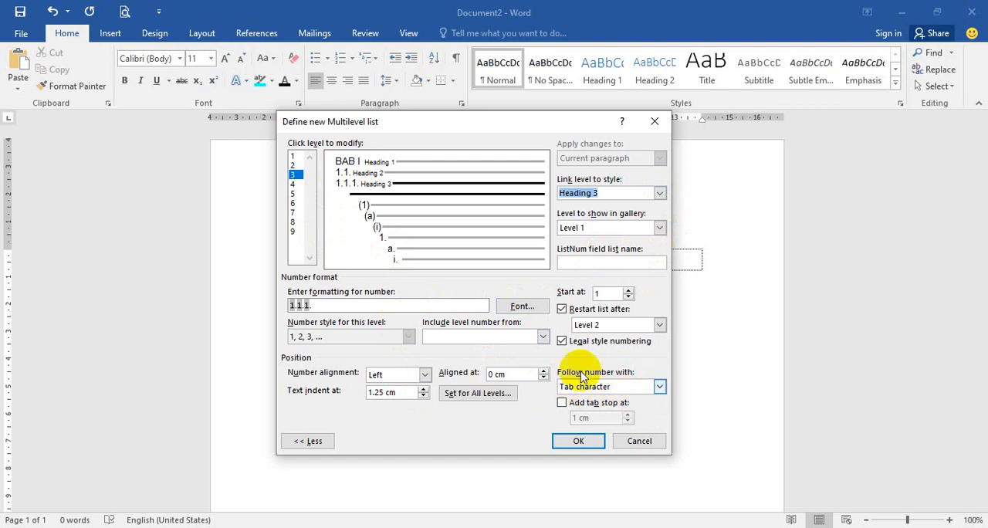
click(295, 156)
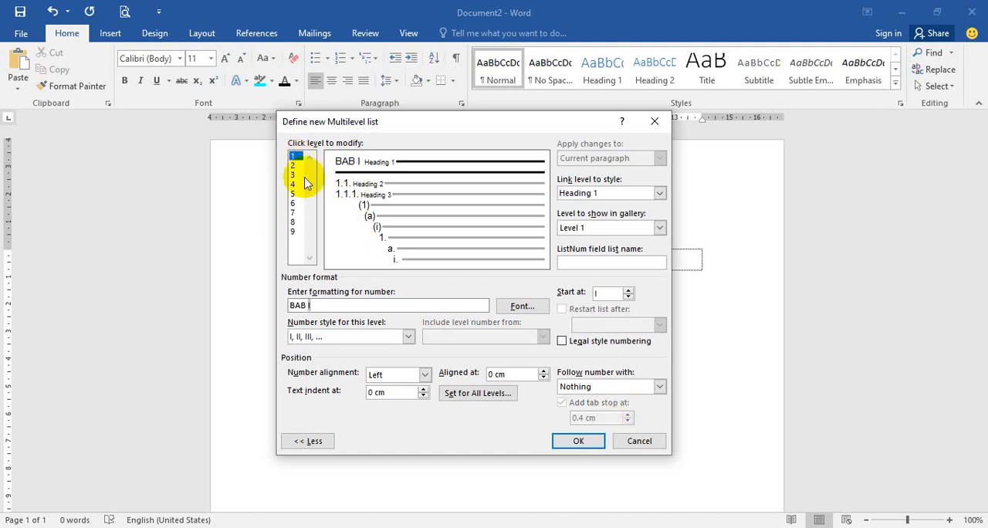
click(293, 166)
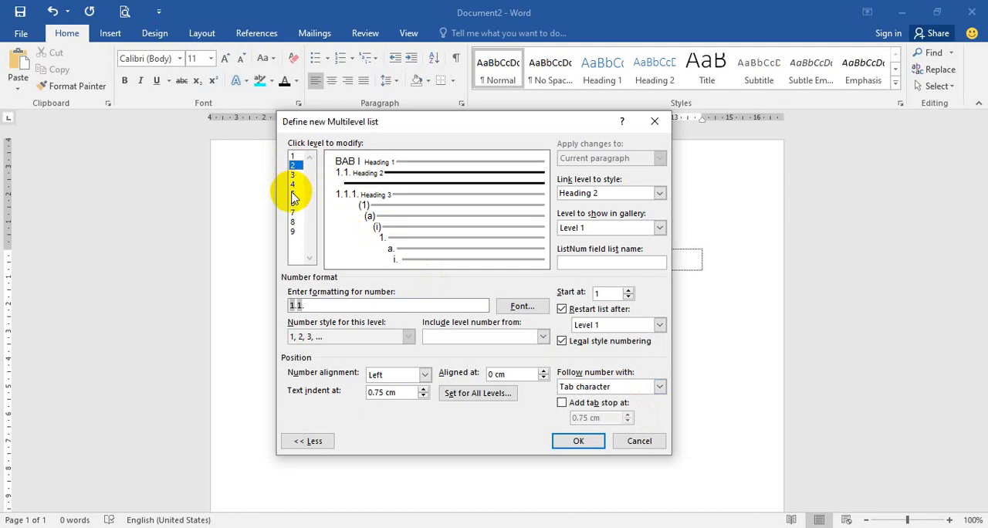
Step: Clear level 4's number format
click(293, 184)
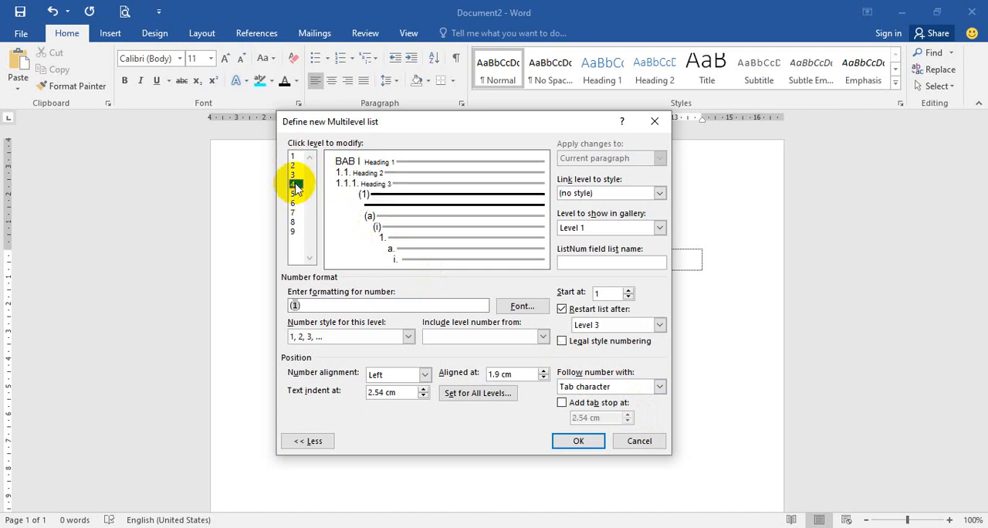
drag(304, 307, 287, 315)
key(Delete)
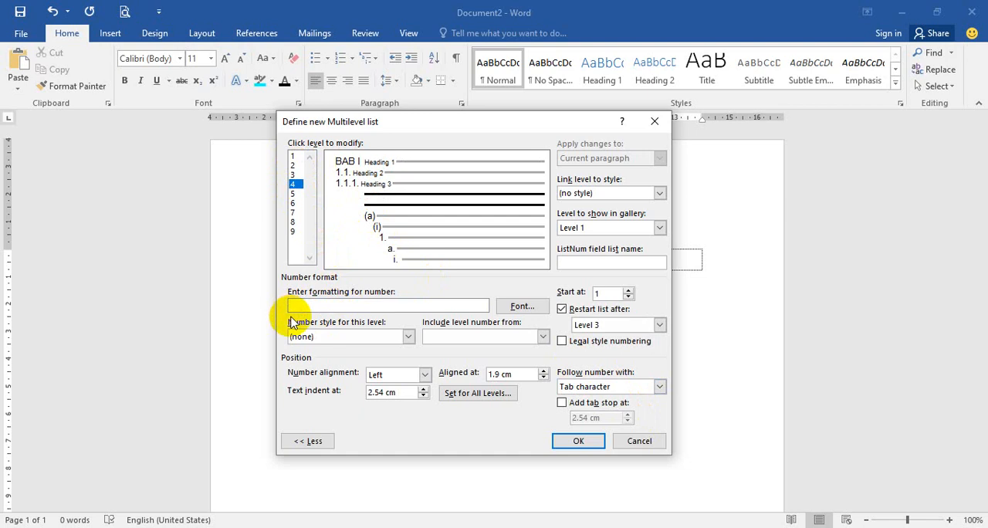
text(1.1.1.1.)
key(BackSpace)
key(BackSpace)
key(BackSpace)
key(BackSpace)
key(BackSpace)
key(BackSpace)
key(BackSpace)
key(BackSpace)
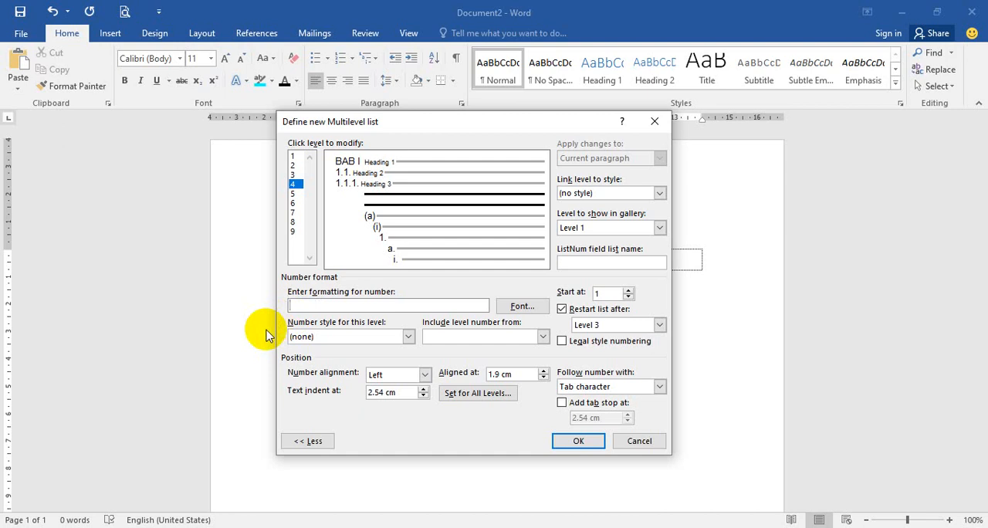
Step: Build level 4's number format from the level 1, 2 and 3 numbers and a number in the 1, 2, 3 style, each followed by a period
click(516, 338)
click(498, 350)
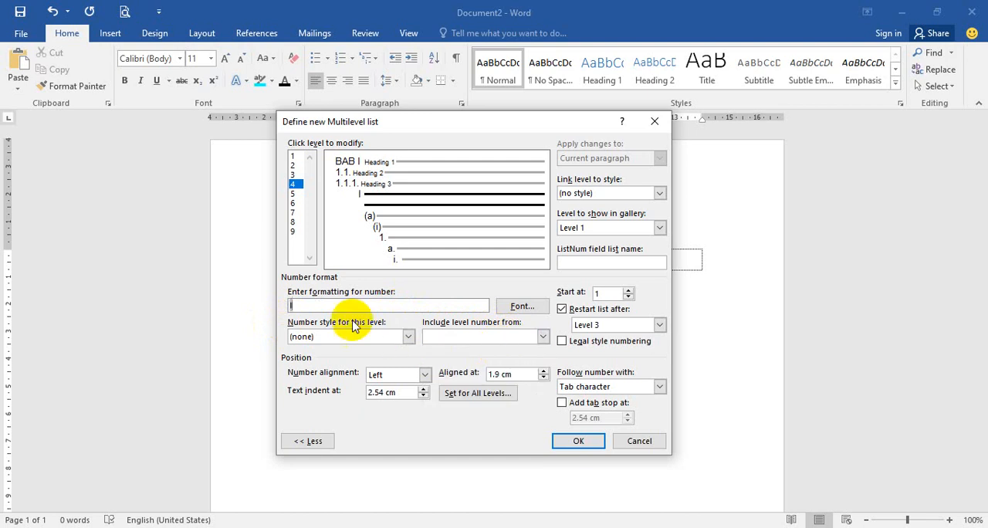
text(.)
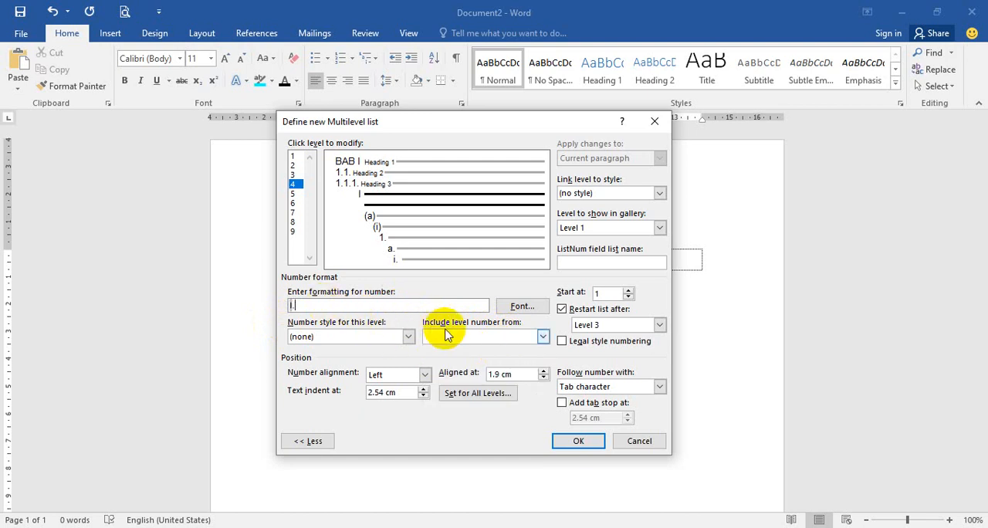
click(456, 337)
click(463, 360)
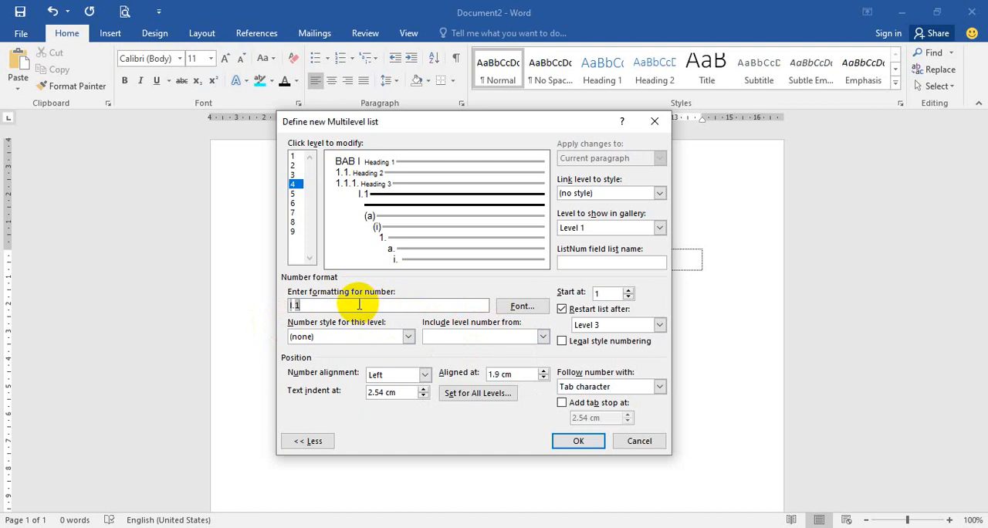
click(467, 337)
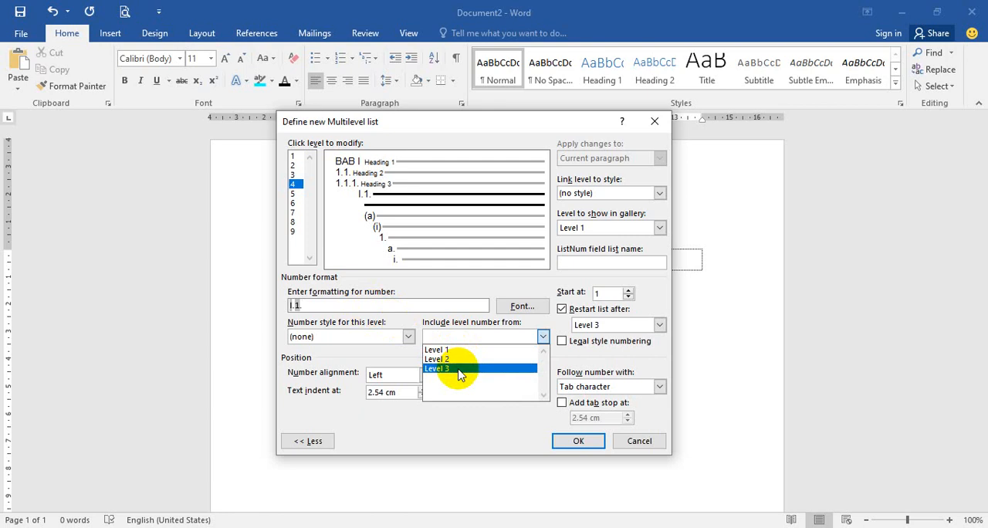
click(459, 371)
text(.)
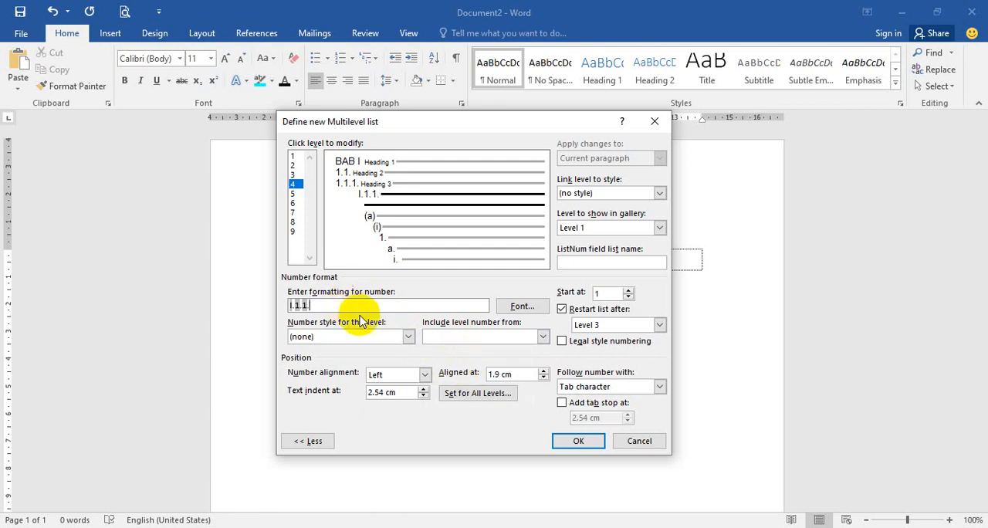
click(409, 337)
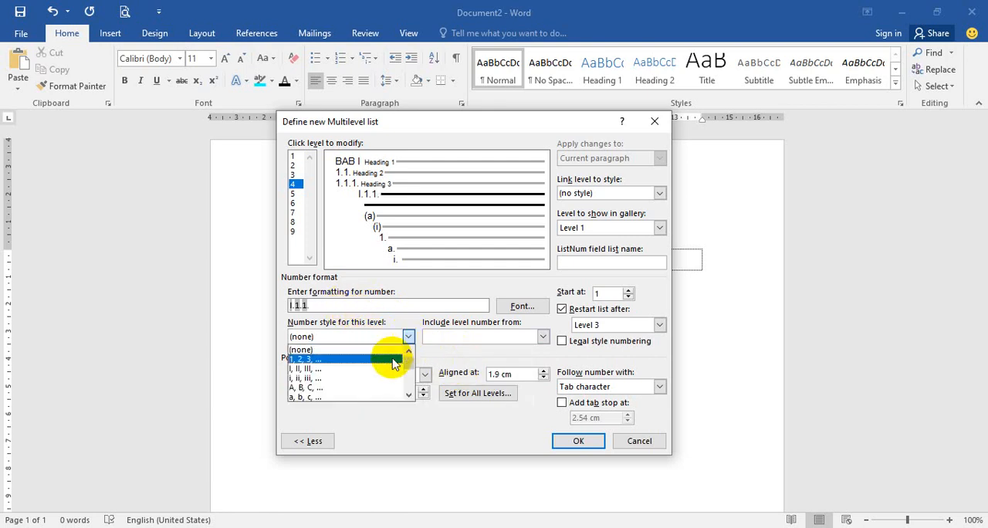
click(388, 359)
click(347, 307)
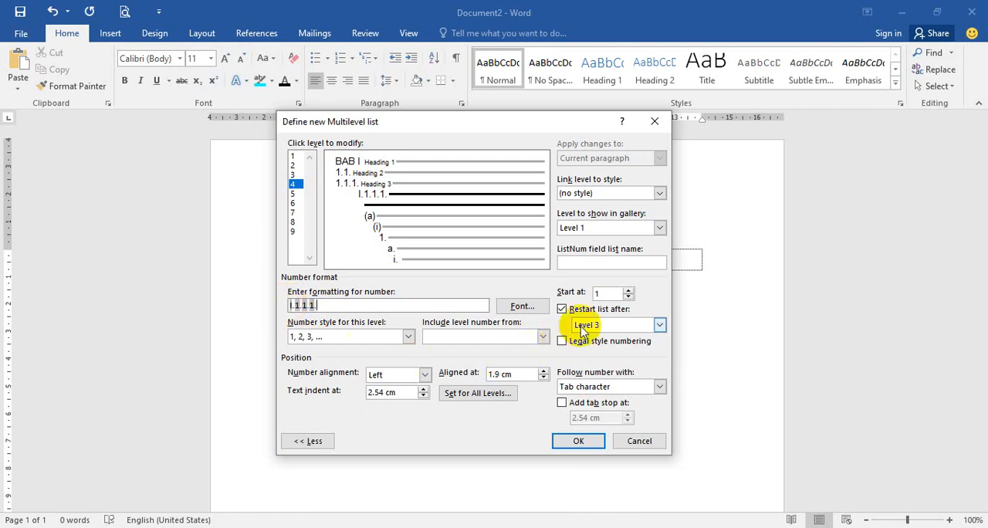
Step: Link level 4 to the Heading 4 style
click(661, 195)
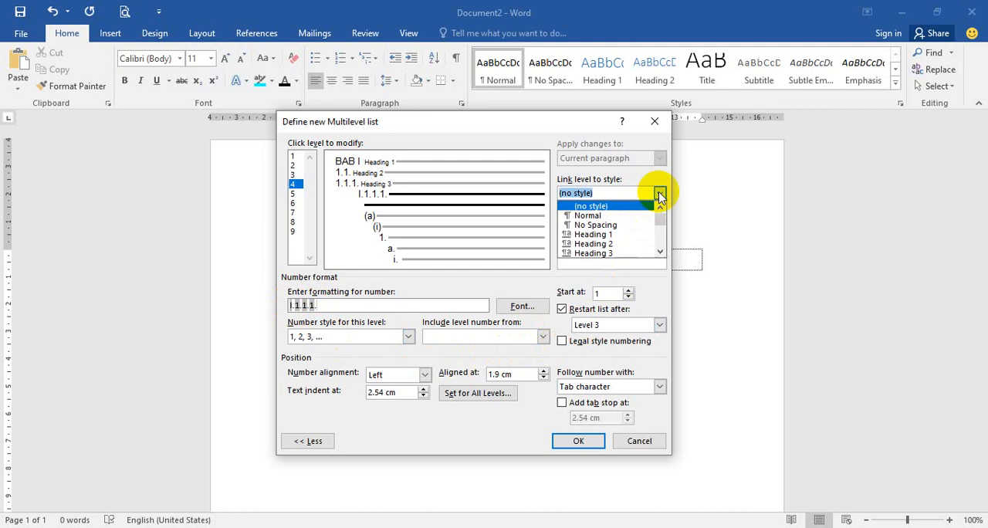
click(660, 253)
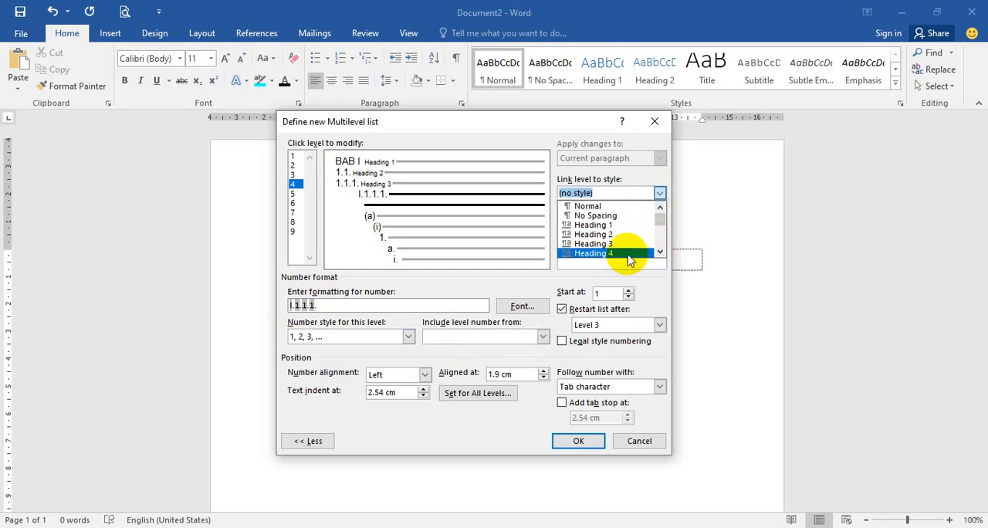
click(626, 254)
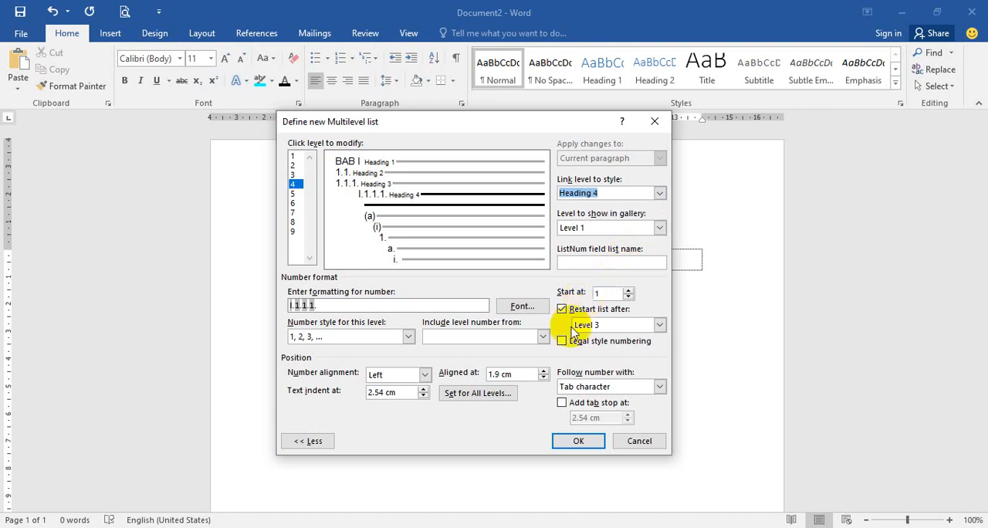
Step: Position level 4 with its number aligned at 0 cm and its text indent at 1.75 cm
click(544, 378)
click(544, 379)
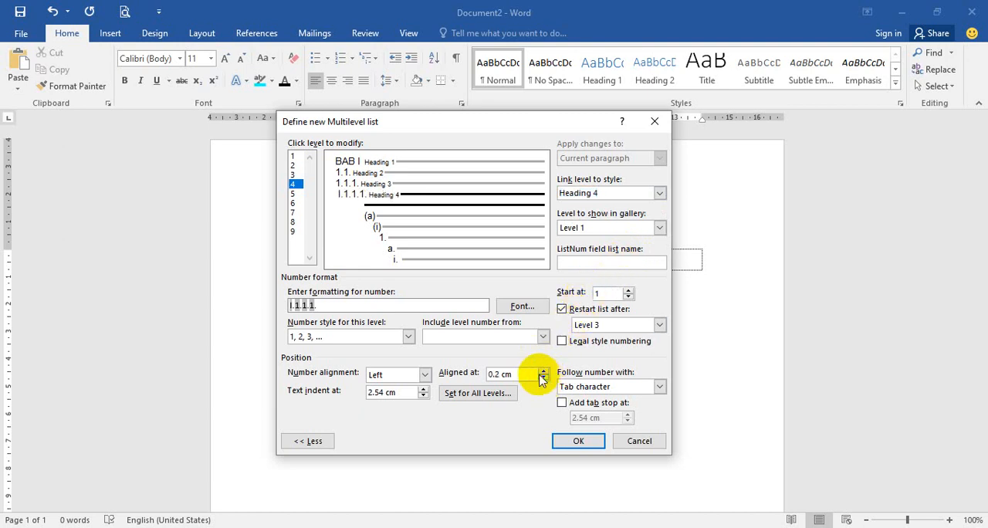
click(544, 378)
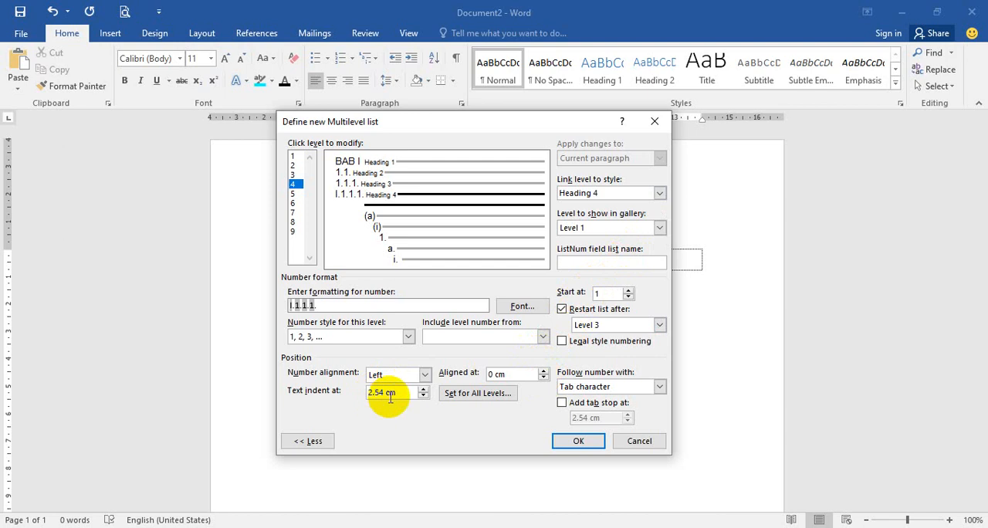
click(424, 397)
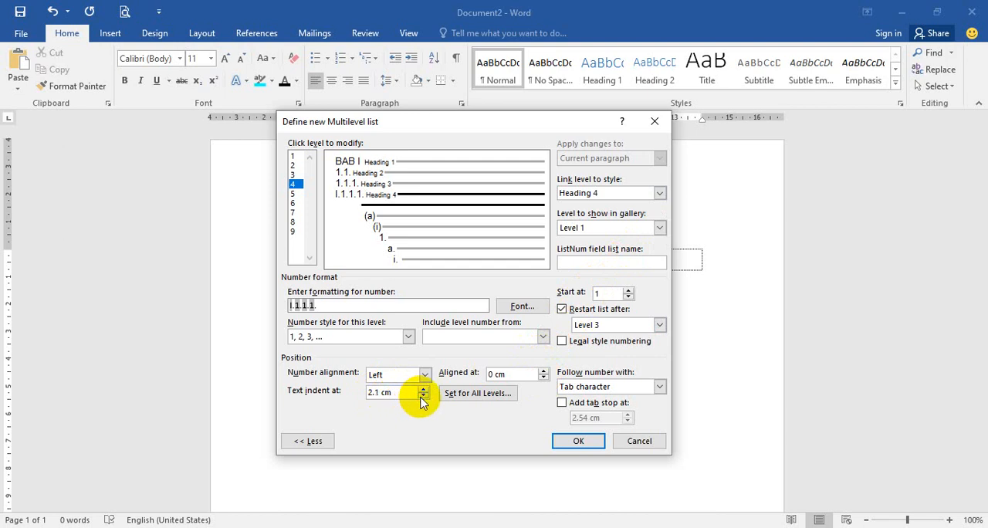
click(423, 397)
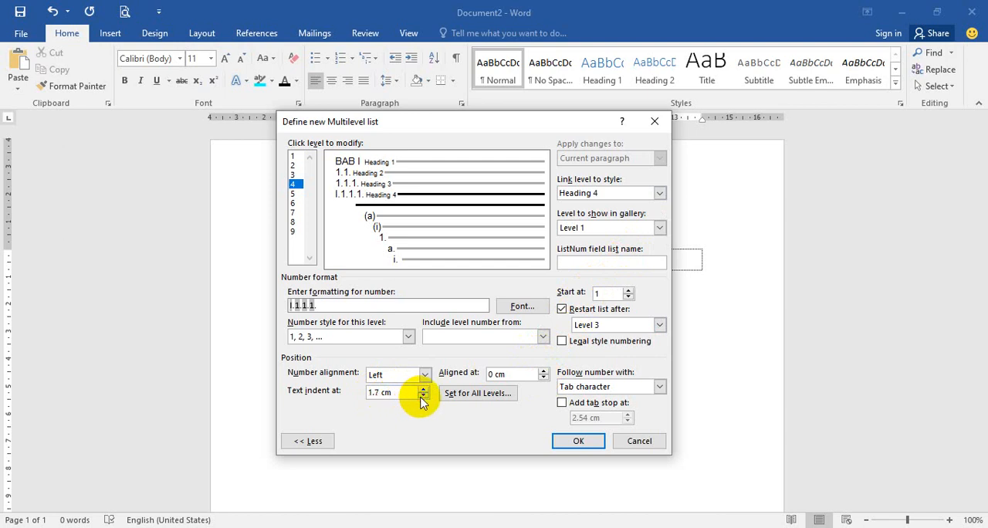
click(378, 394)
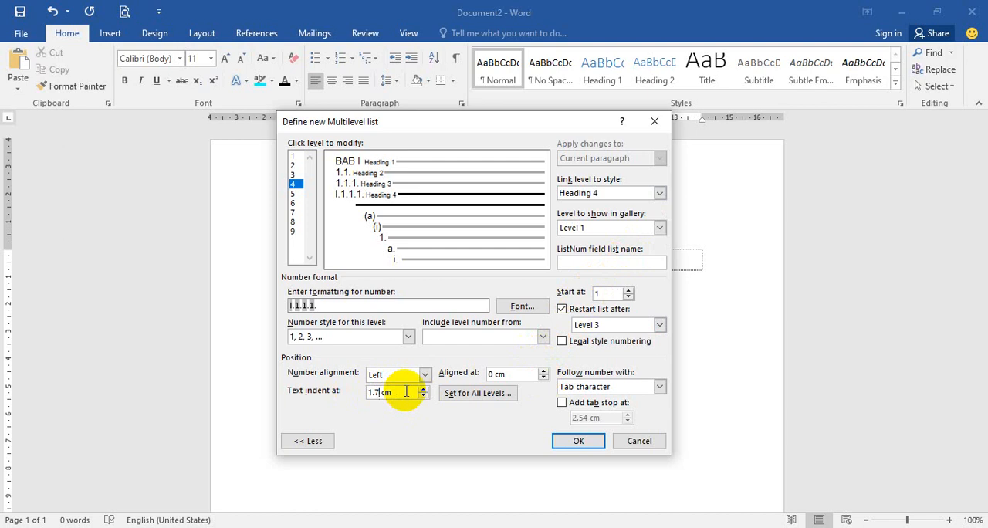
text(5)
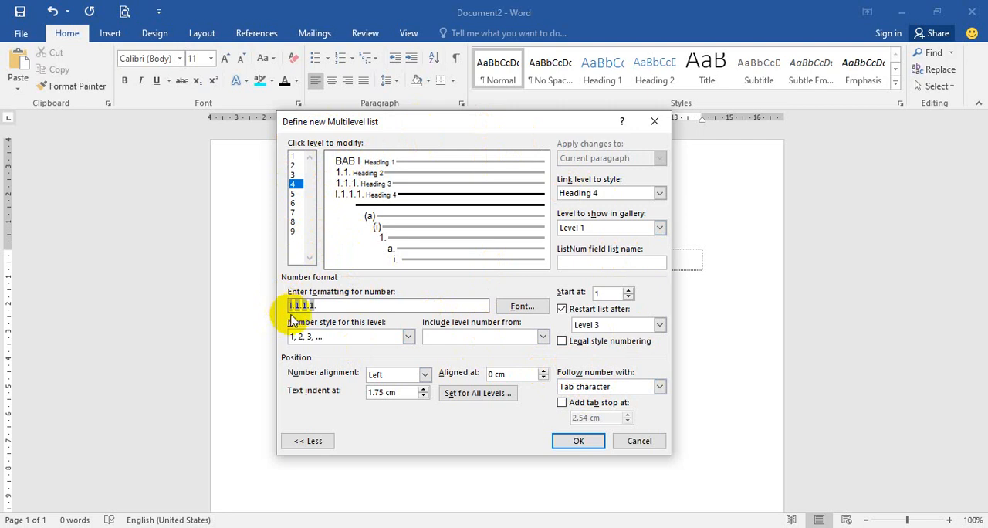
Step: Enable legal style numbering for level 4 and accept the multilevel list definition
click(563, 342)
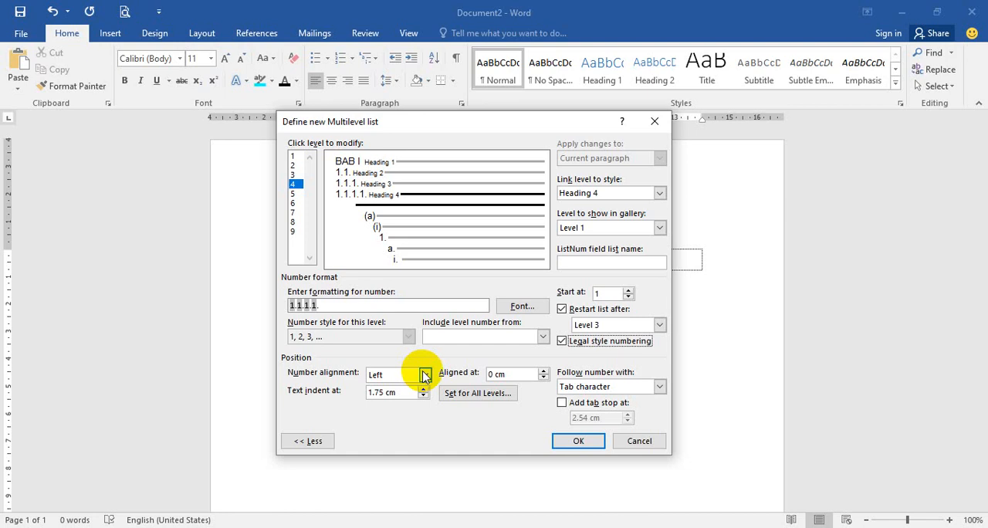
click(571, 442)
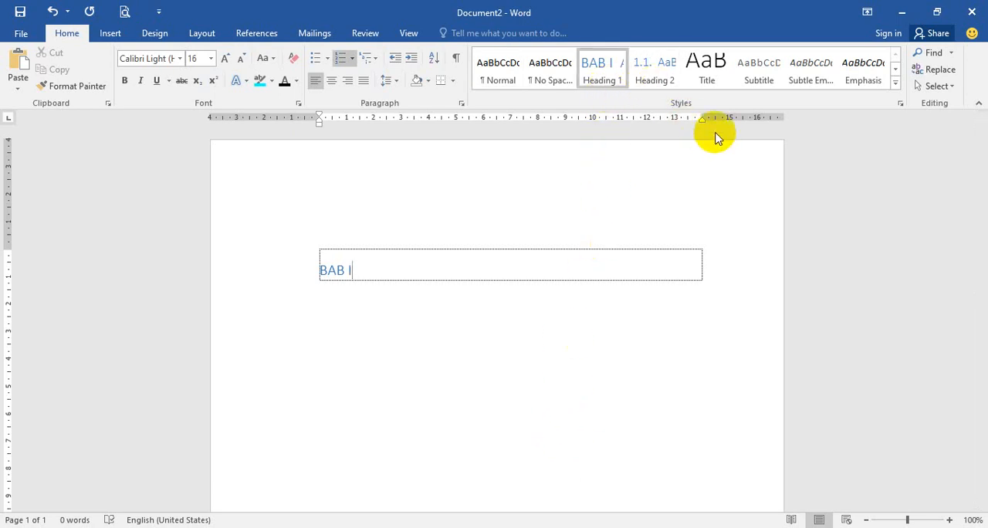
Step: Try the Heading 2 and Heading 3 styles on the numbered paragraph and return it to Heading 1
click(657, 84)
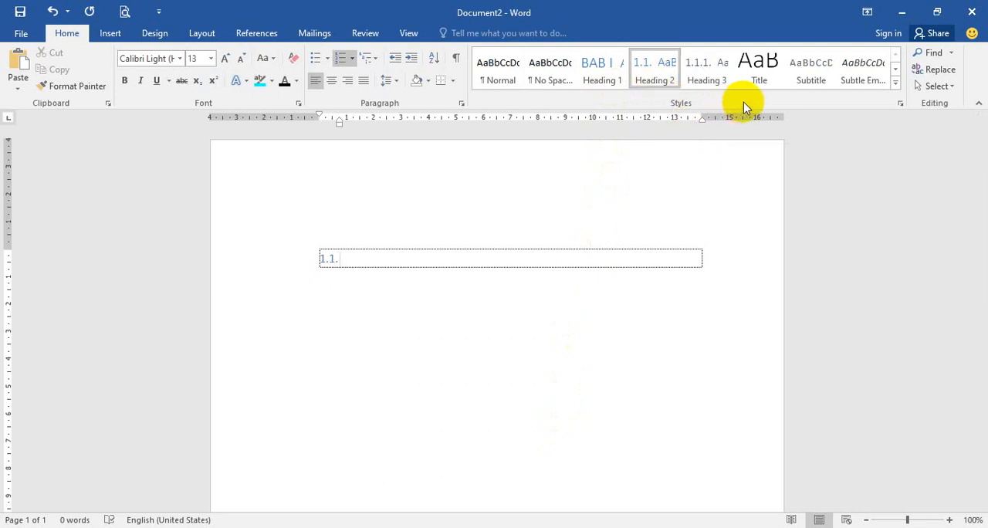
click(705, 84)
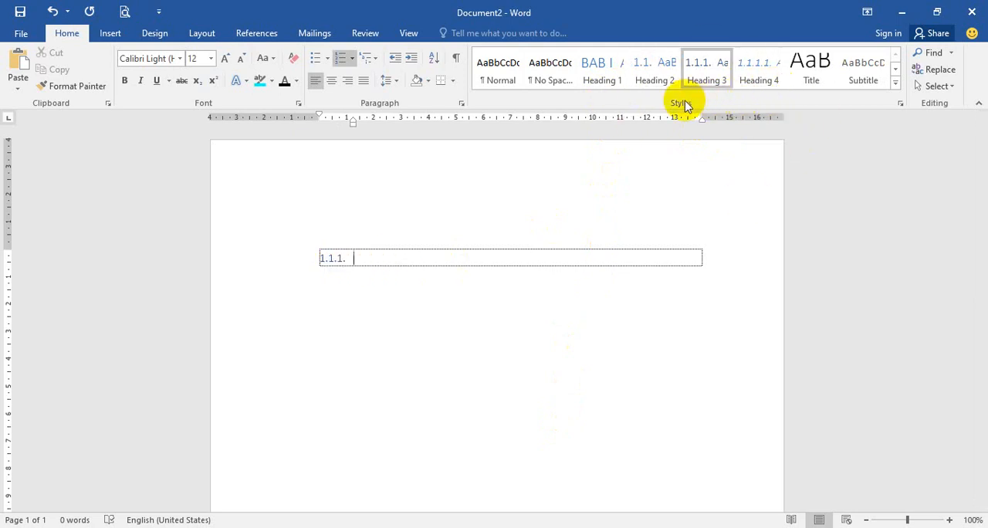
click(601, 82)
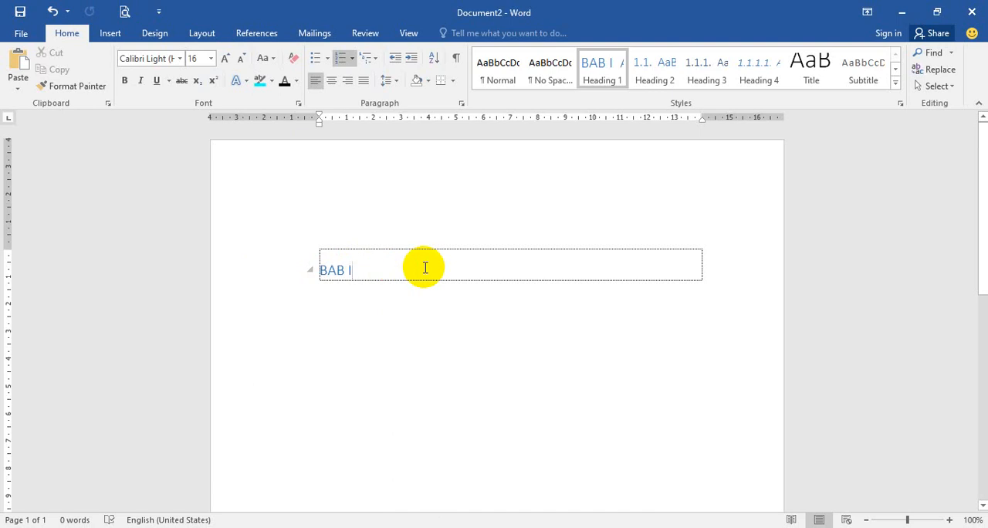
Step: Insert a line break after BAB I and display the formatting marks
key(Return)
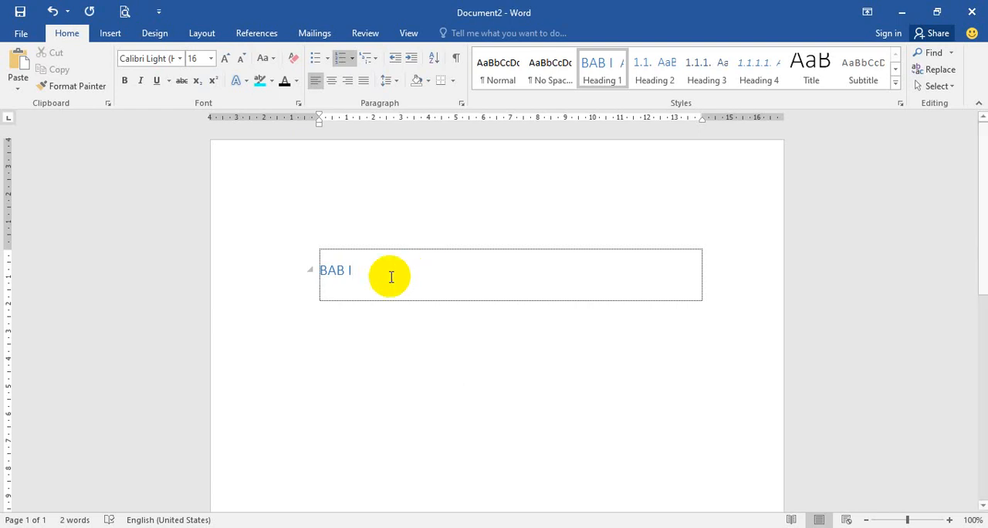
click(457, 62)
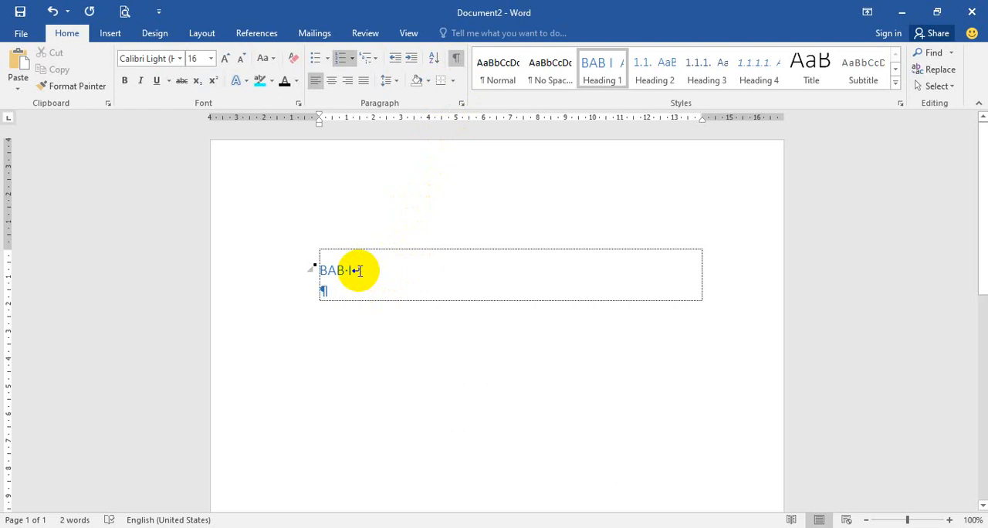
click(456, 60)
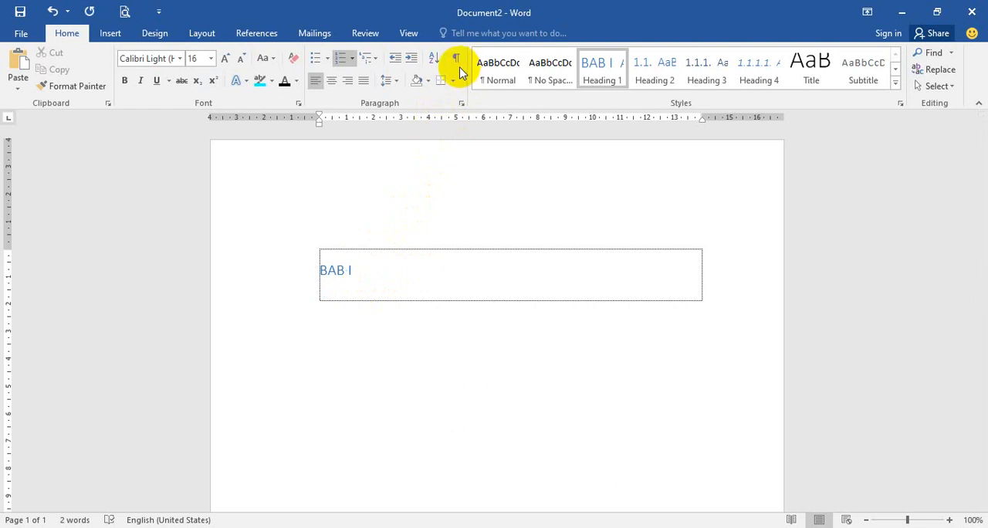
click(456, 62)
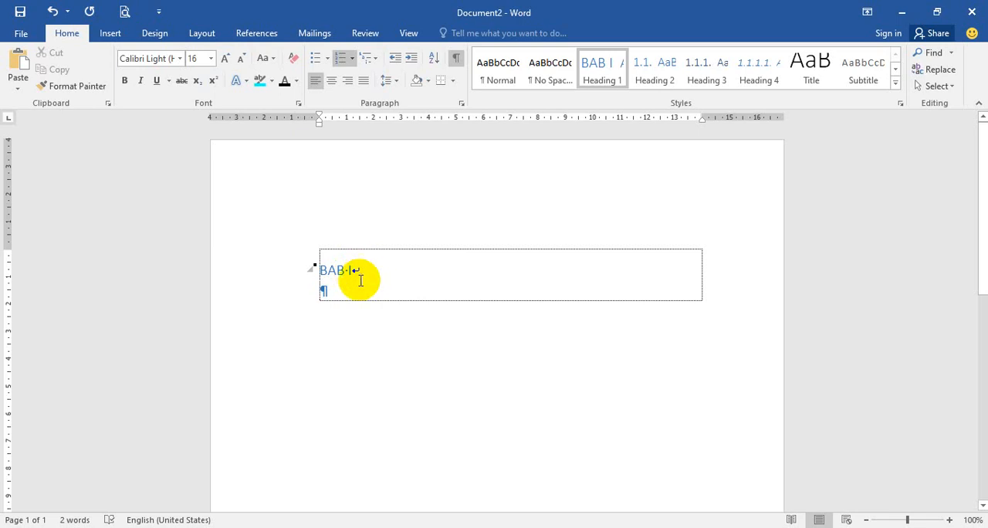
Step: Remove the line break after BAB I, try a paragraph break there instead and undo it
key(BackSpace)
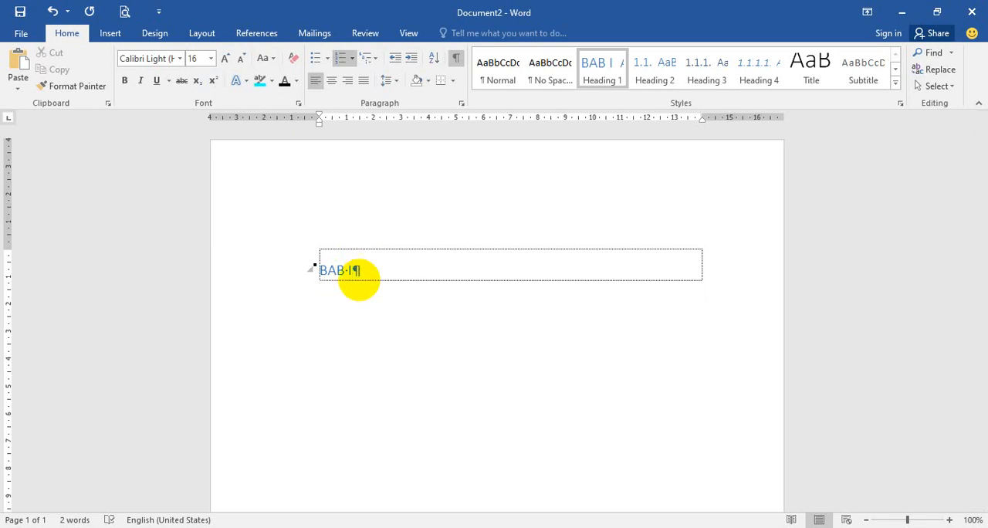
key(Return)
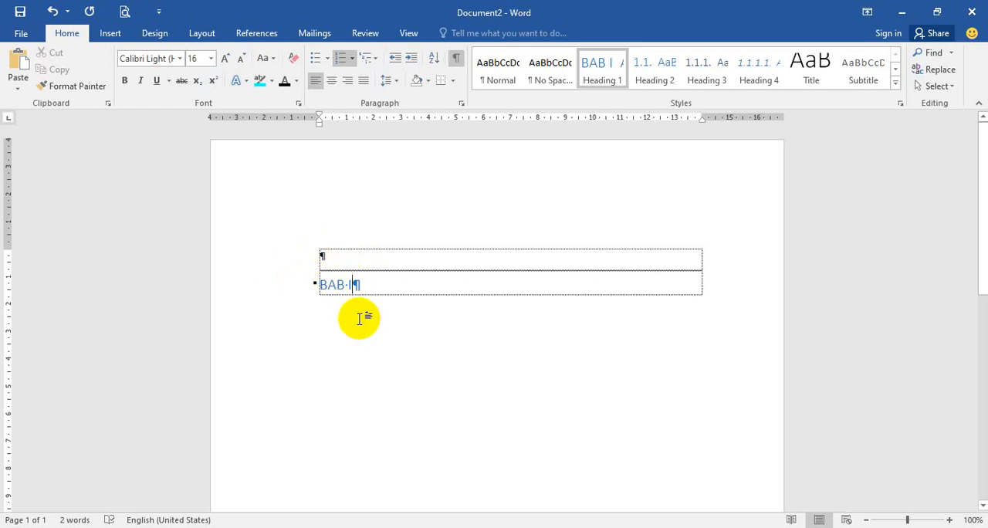
click(52, 11)
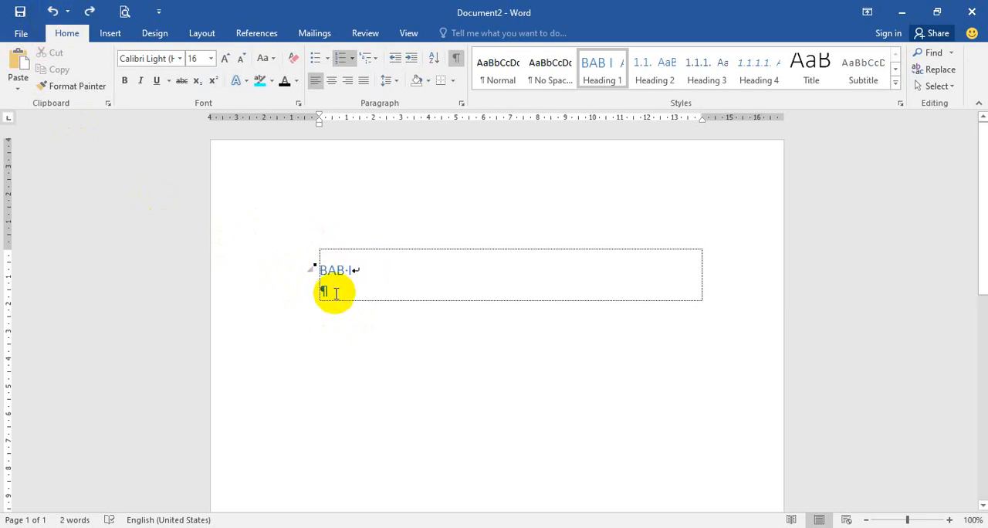
key(BackSpace)
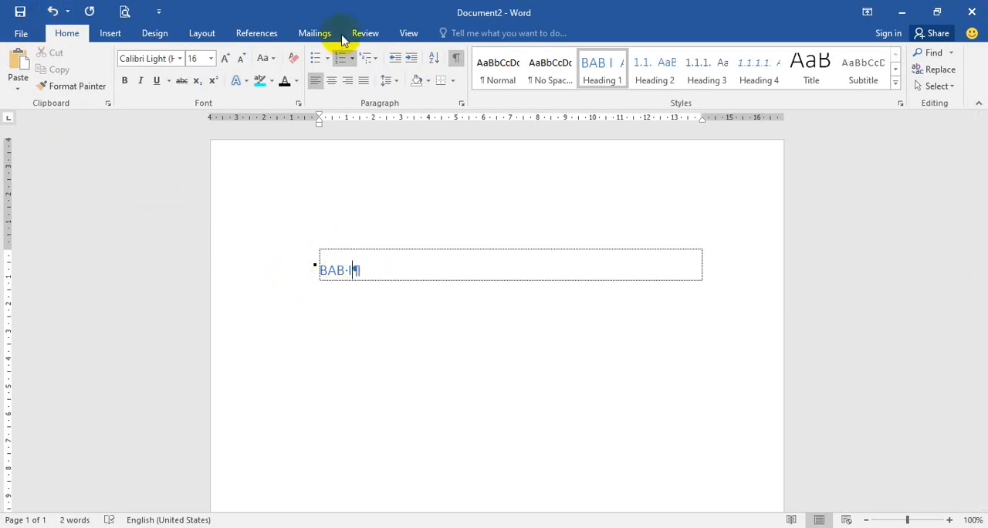
Step: Enter the chapter title PENDAHULUAN on a new line below BAB I within the same heading paragraph
key(shift+Return)
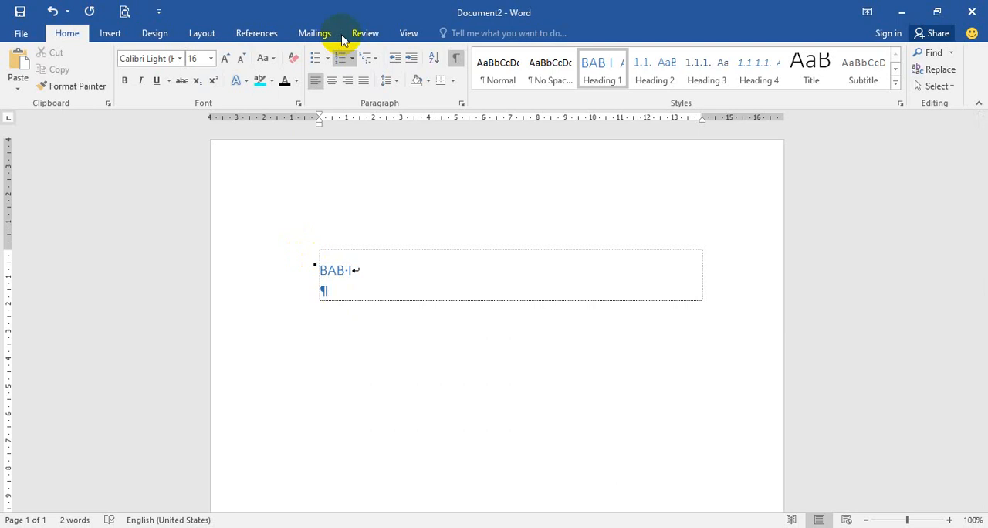
text(PENDAHULUAN)
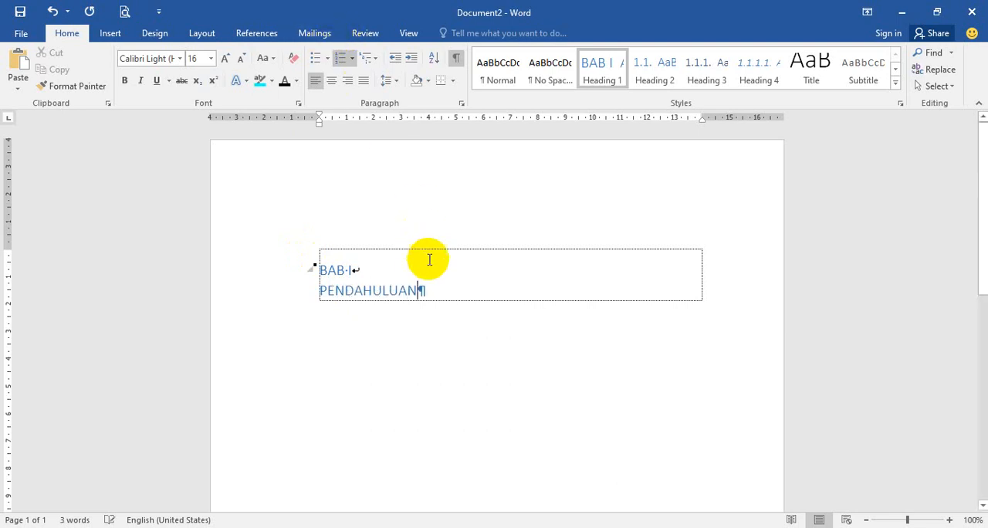
Step: Set the BAB I PENDAHULUAN heading in Times New Roman at size 12
drag(421, 290, 353, 270)
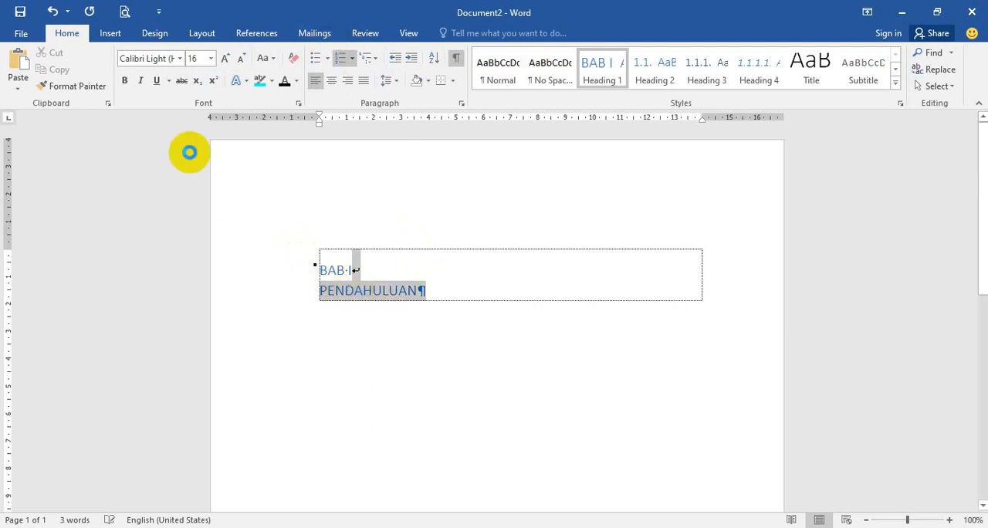
click(179, 59)
click(194, 138)
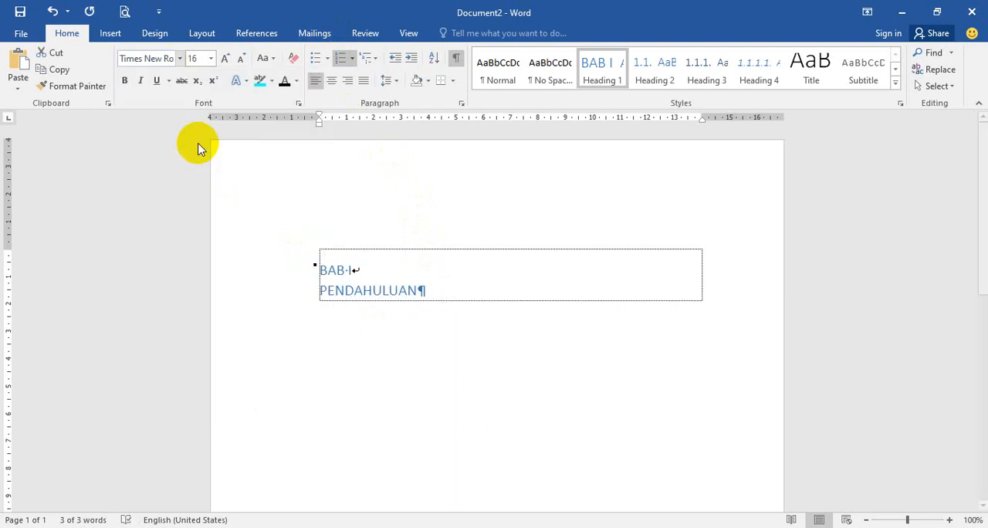
click(210, 58)
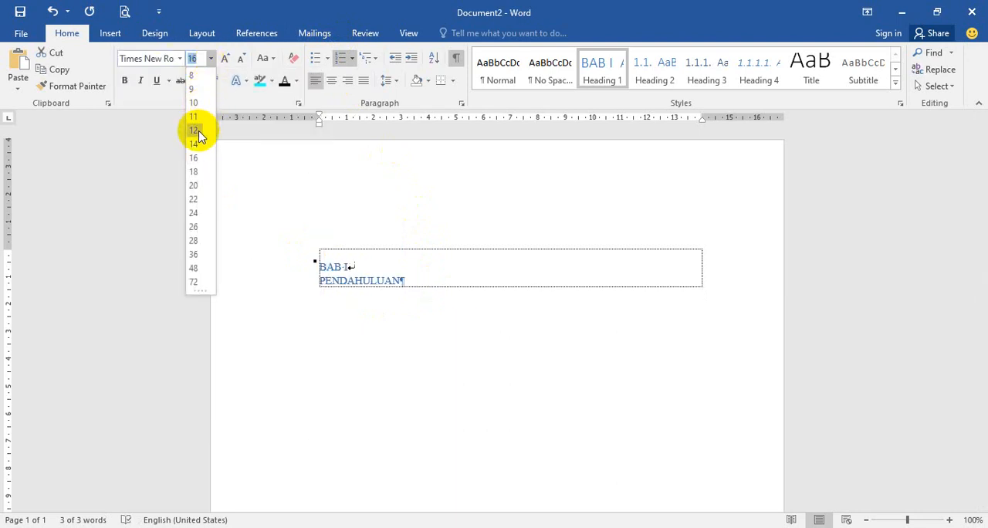
click(194, 128)
Step: Make the BAB I PENDAHULUAN heading black and bold, and center it
click(283, 81)
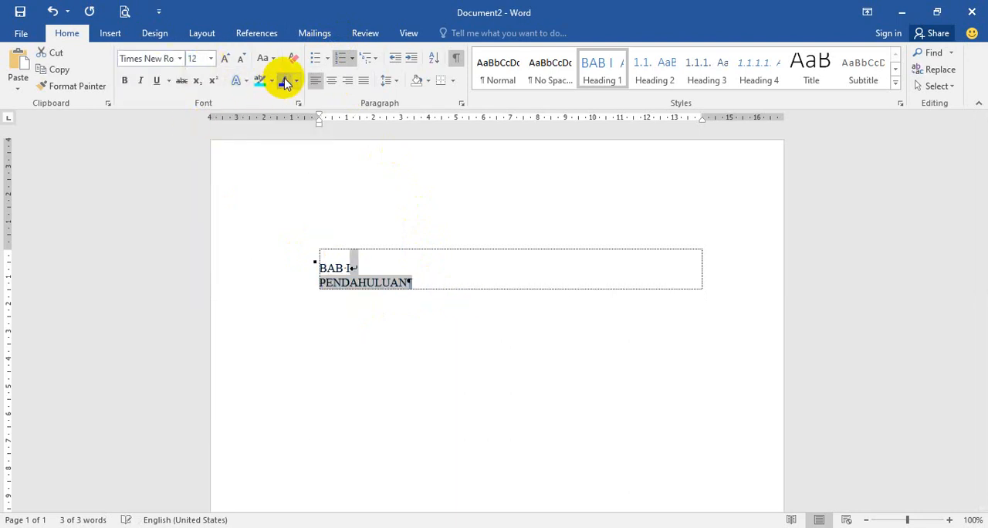
click(124, 81)
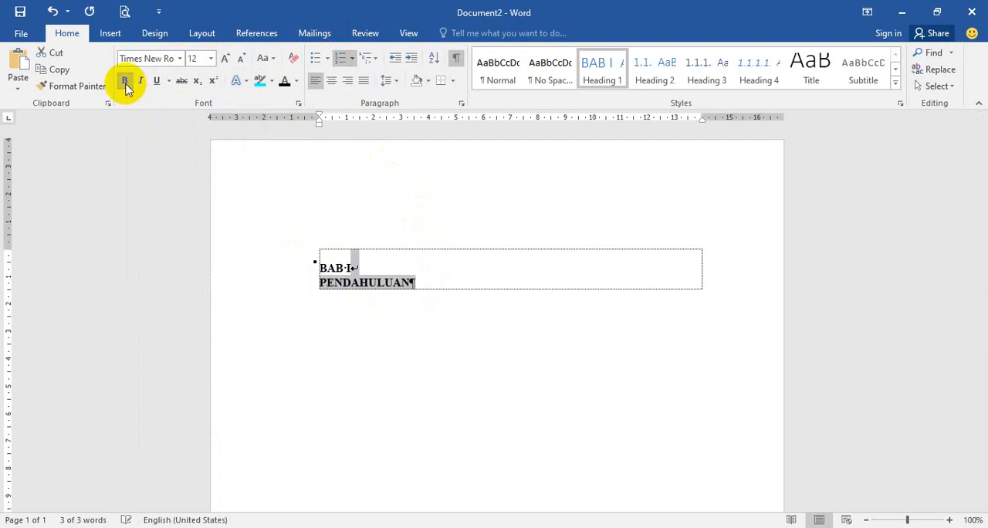
click(332, 84)
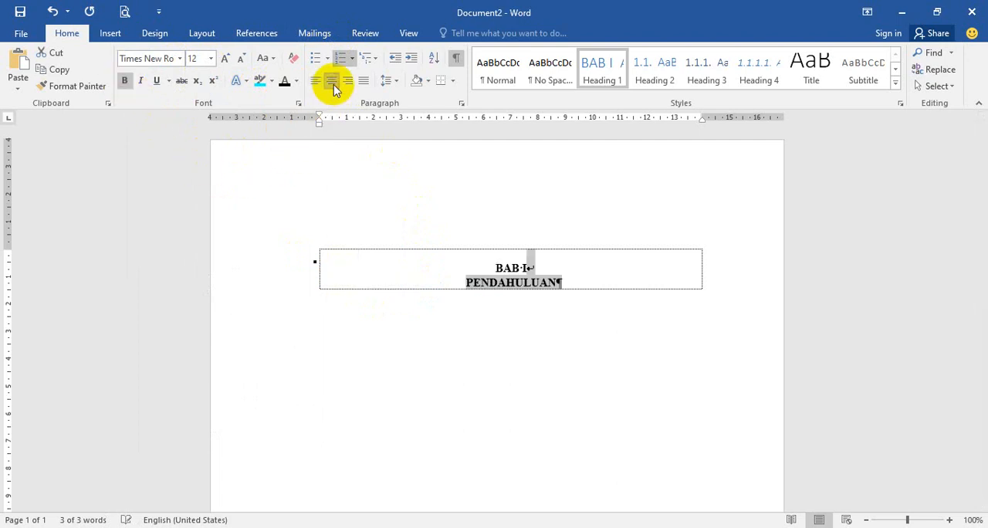
Step: Set the chapter heading's paragraph spacing to 0 pt before and 24 pt after
click(462, 104)
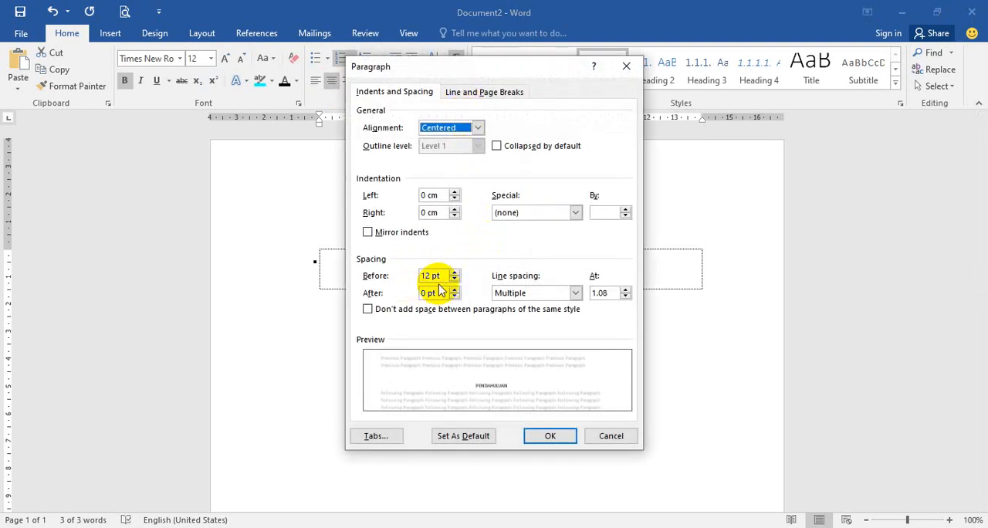
click(625, 67)
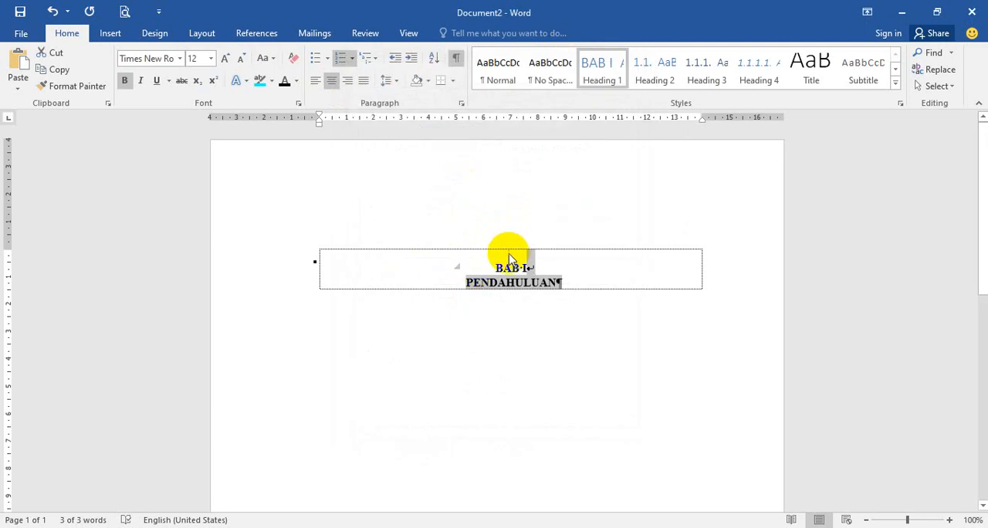
click(464, 104)
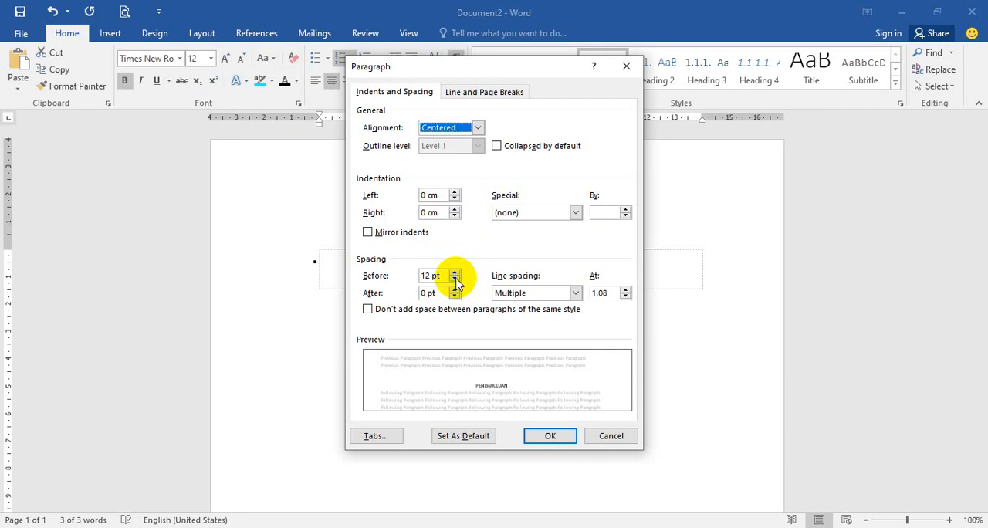
drag(467, 67, 699, 64)
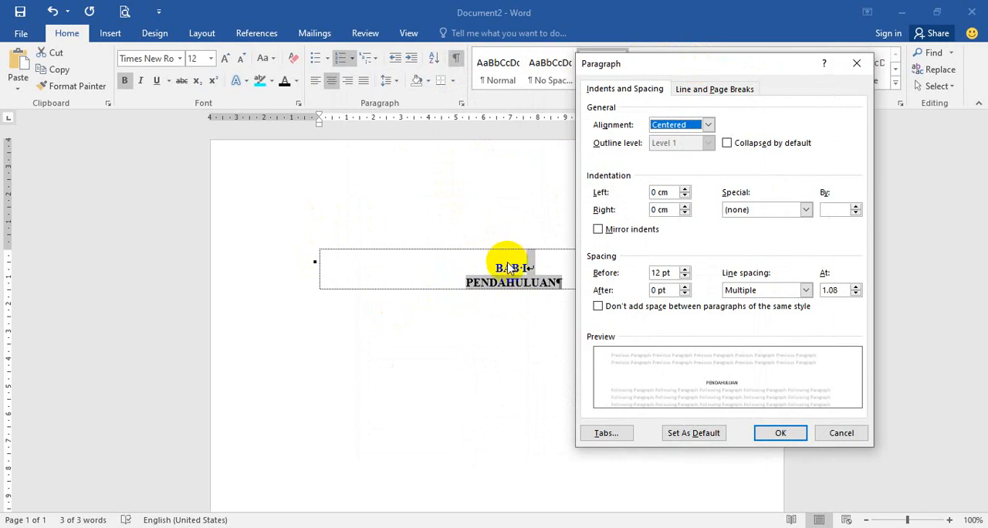
click(685, 277)
click(685, 278)
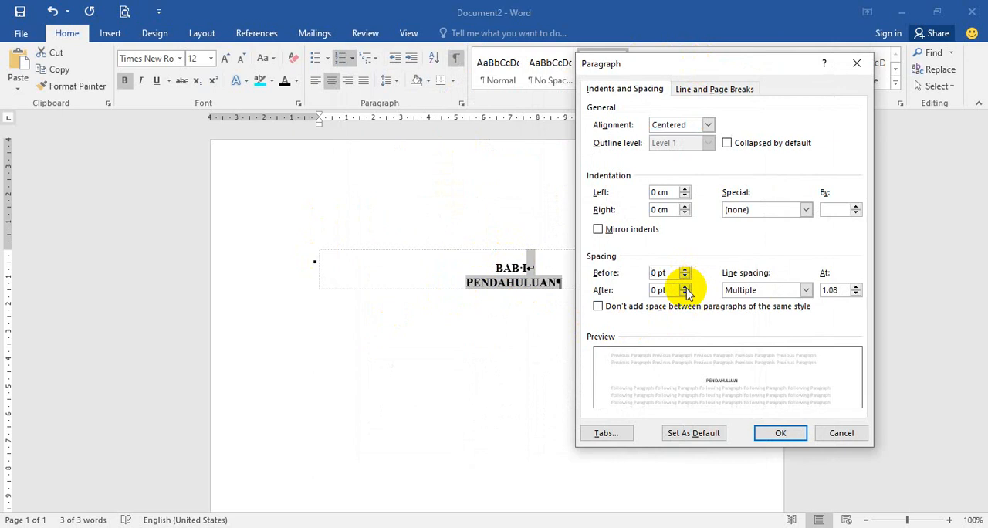
click(686, 288)
click(686, 288)
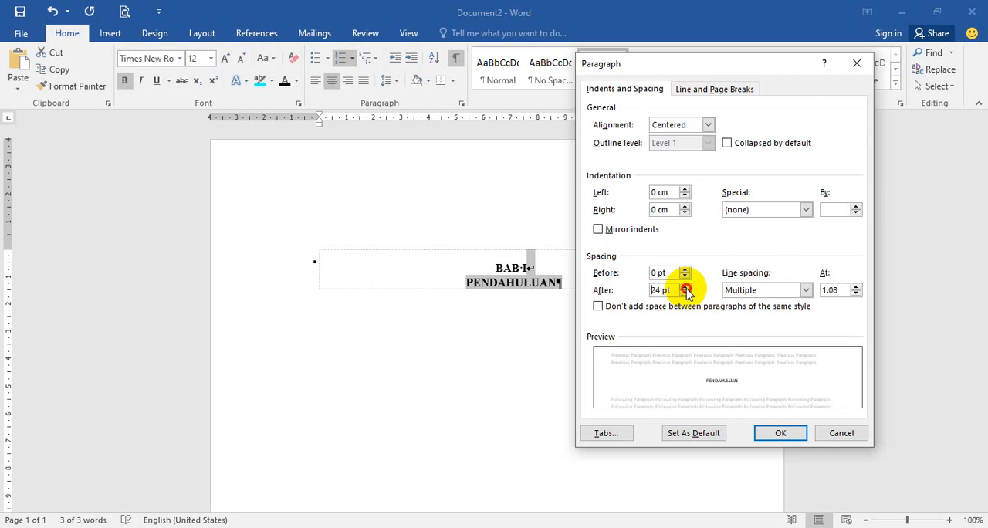
click(686, 289)
click(686, 289)
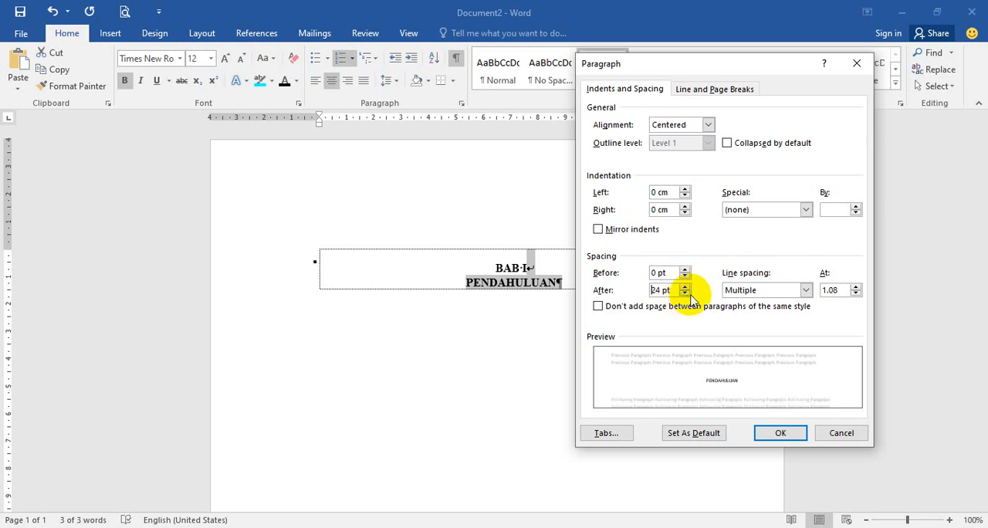
Step: Set the chapter heading's line spacing to Double and apply the paragraph settings
click(753, 292)
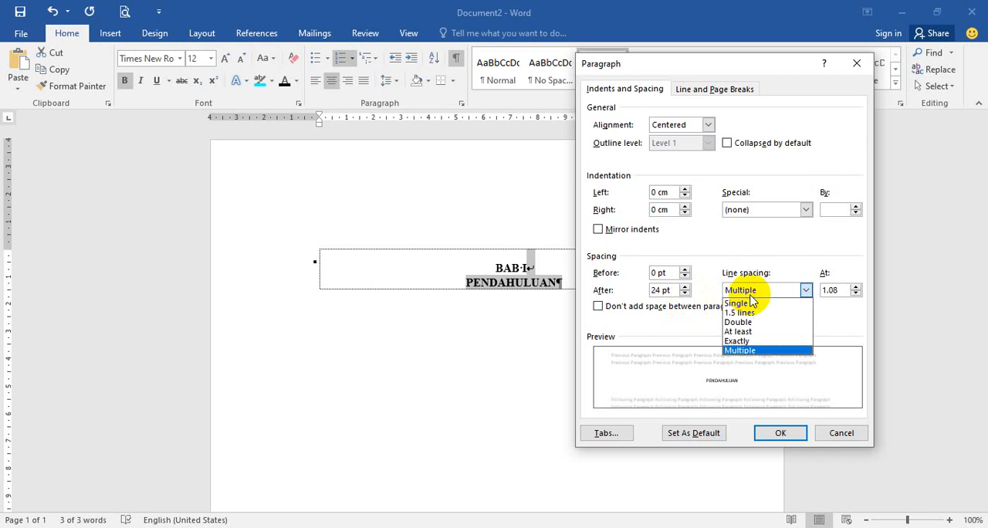
click(759, 322)
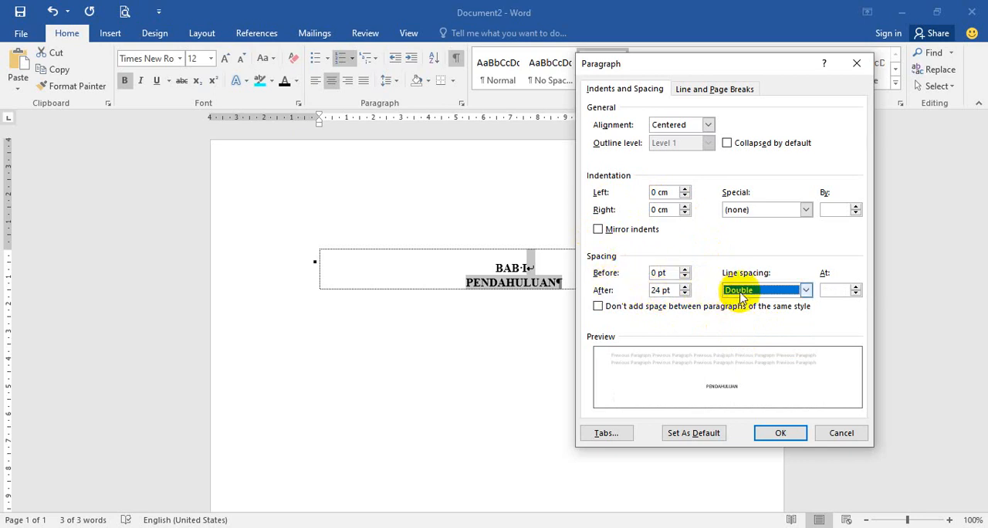
click(796, 434)
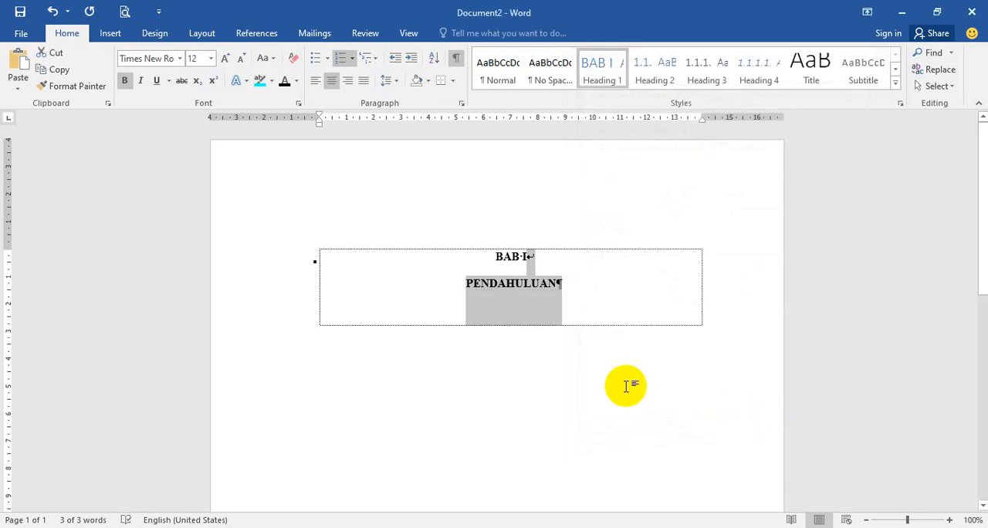
Step: Update the Heading 1 style to match the formatted BAB I PENDAHULUAN heading
click(532, 313)
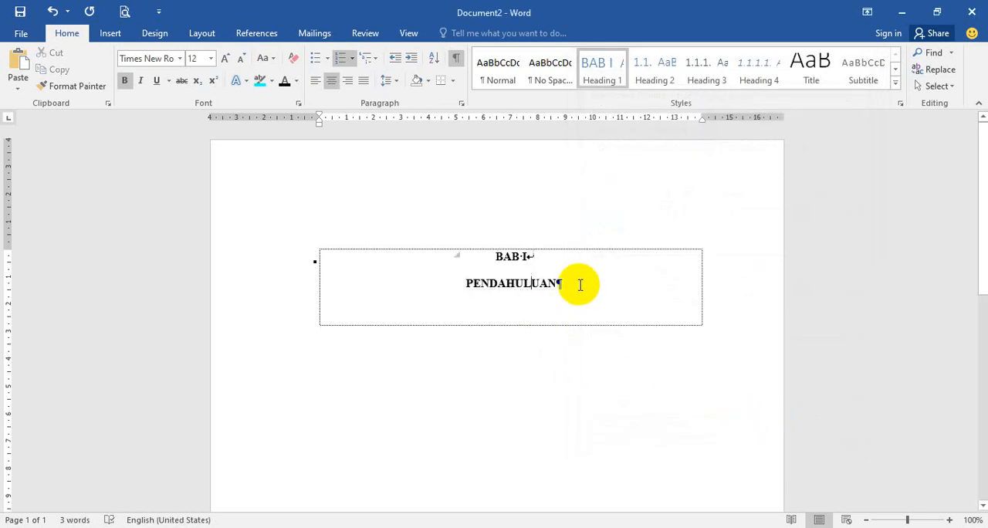
right_click(608, 77)
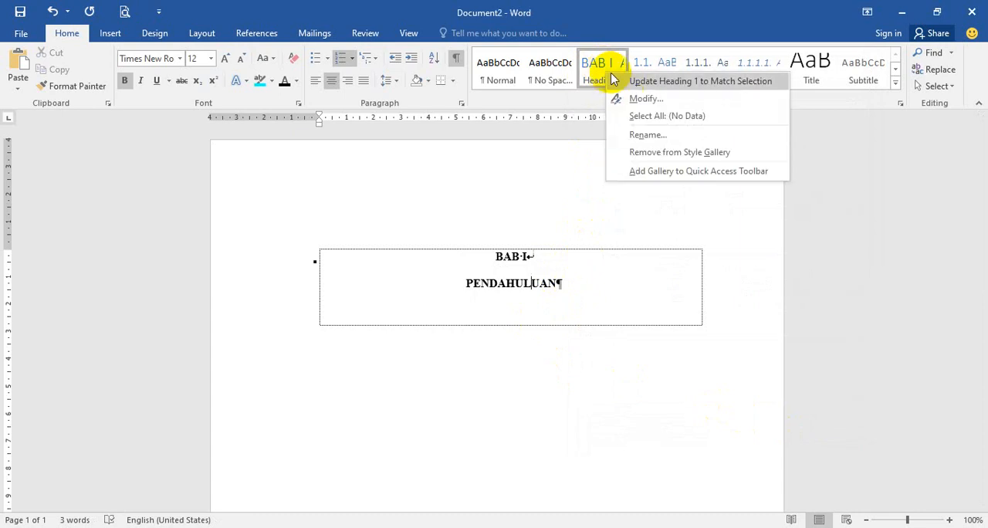
click(693, 82)
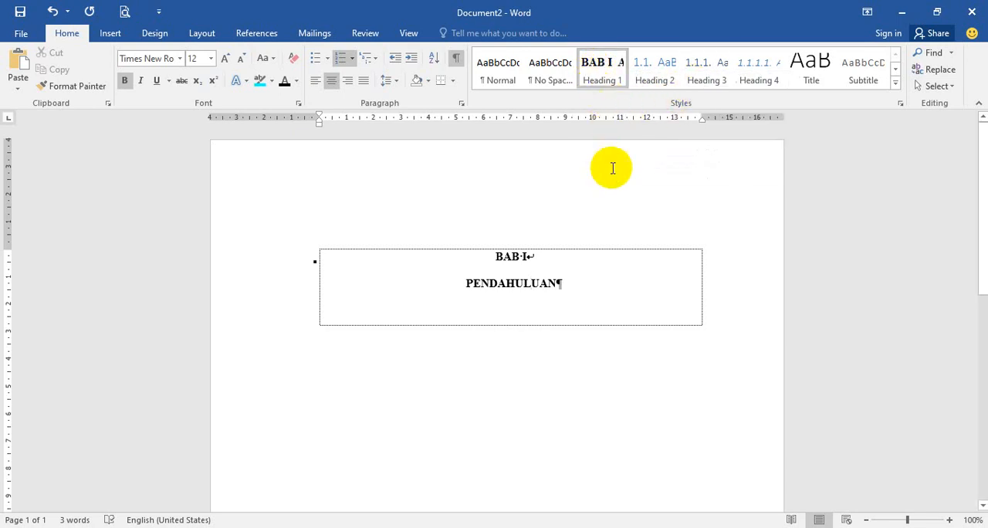
Step: Add a Heading 2 subheading below the chapter title with the text Latar Belakang Masalah
click(578, 286)
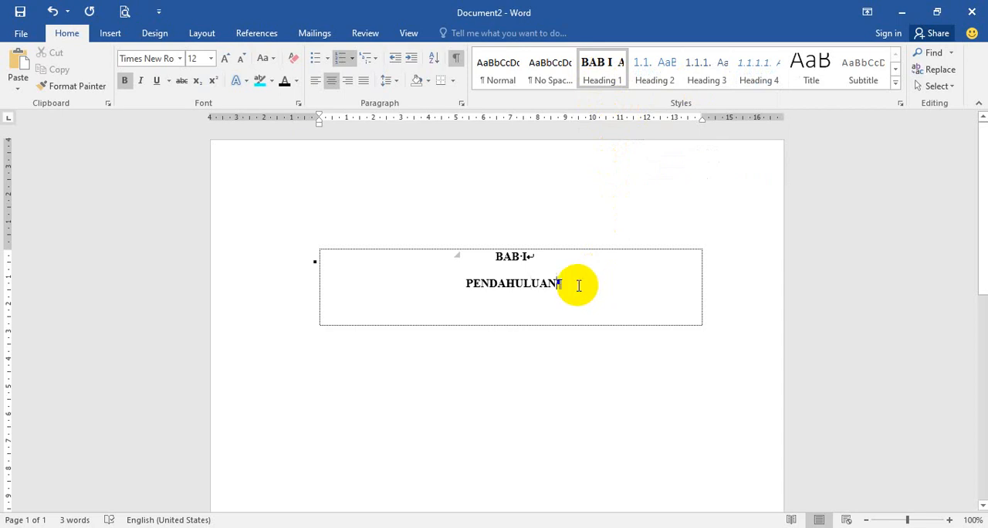
key(Return)
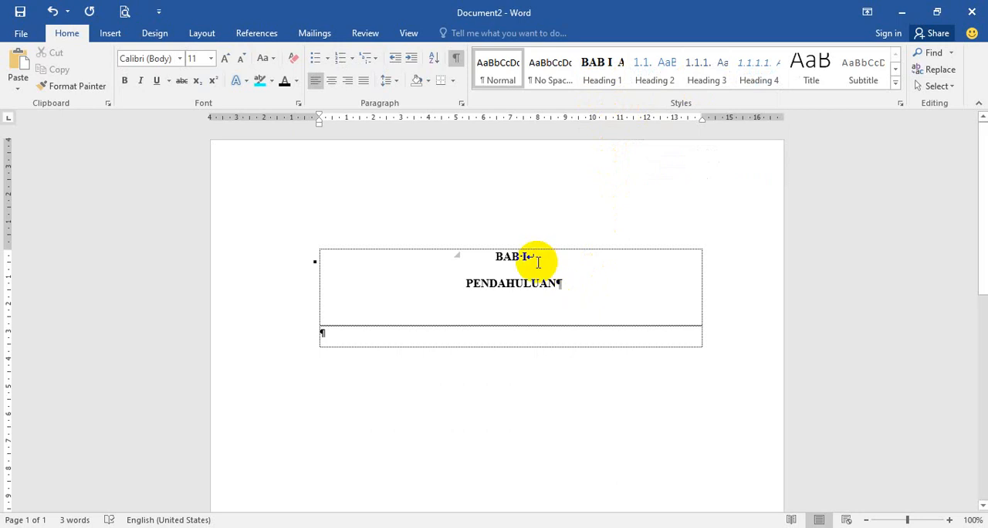
click(653, 85)
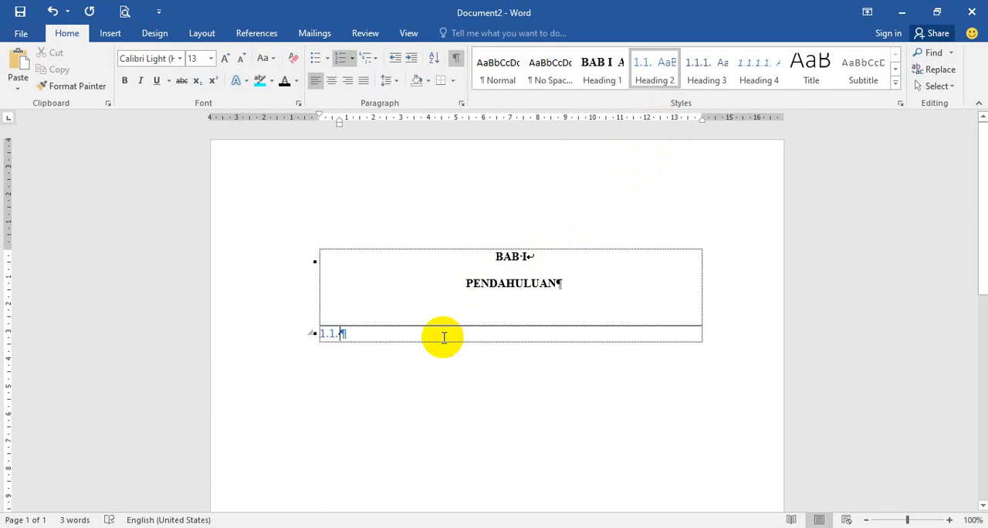
text(Latar Belaka)
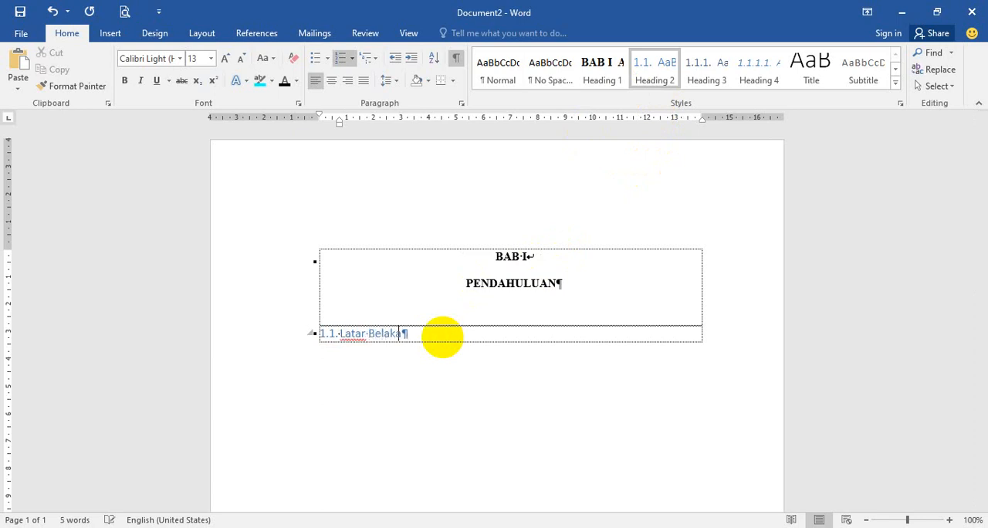
text(ng Masalah)
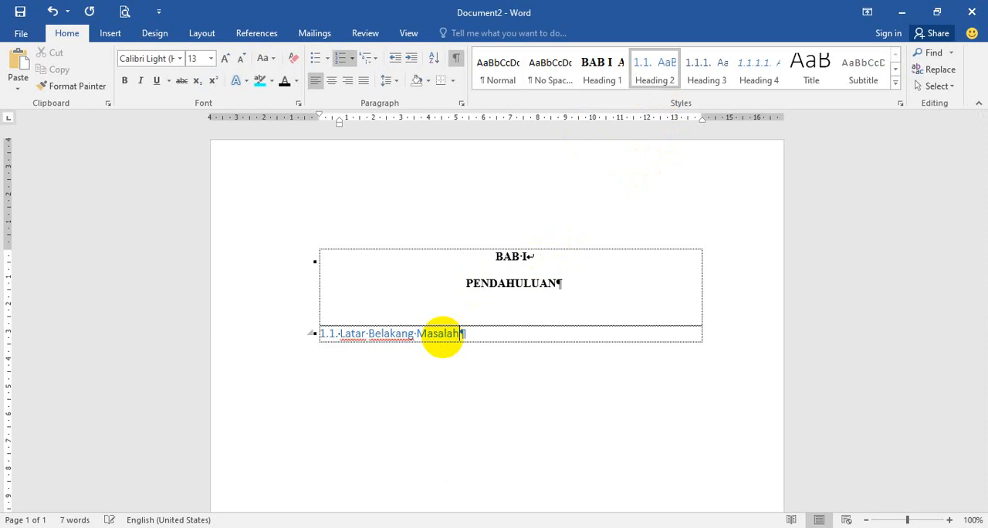
Step: Format the Latar Belakang Masalah subheading in Times New Roman, size 12, bold and black
click(263, 340)
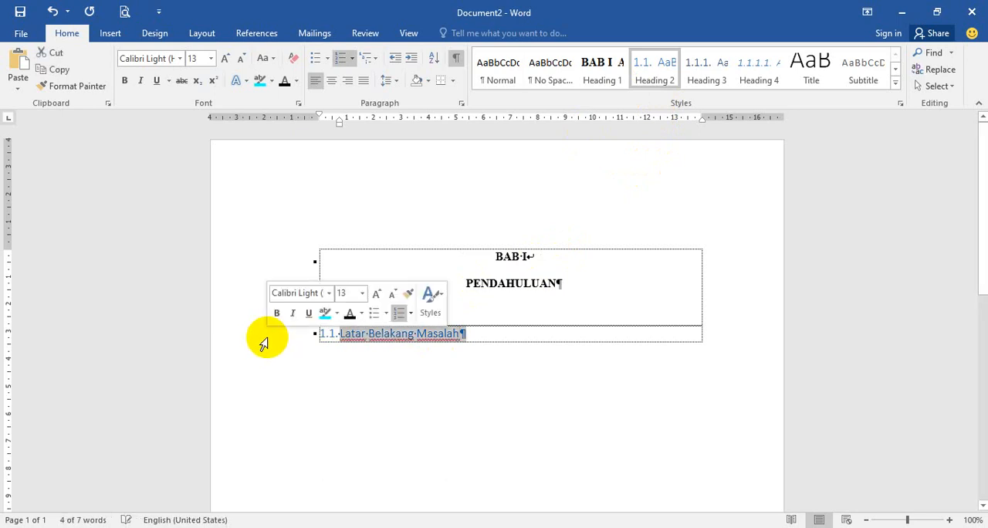
click(179, 60)
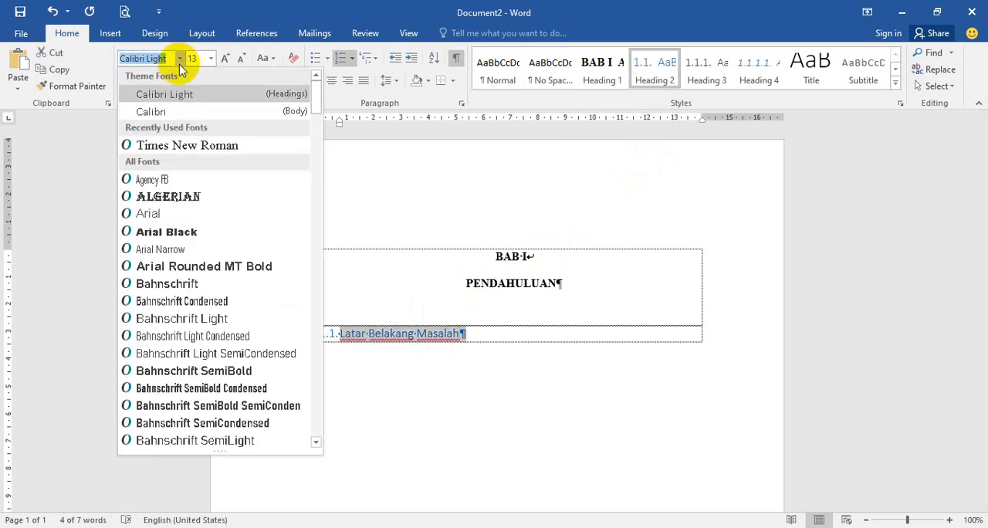
click(186, 145)
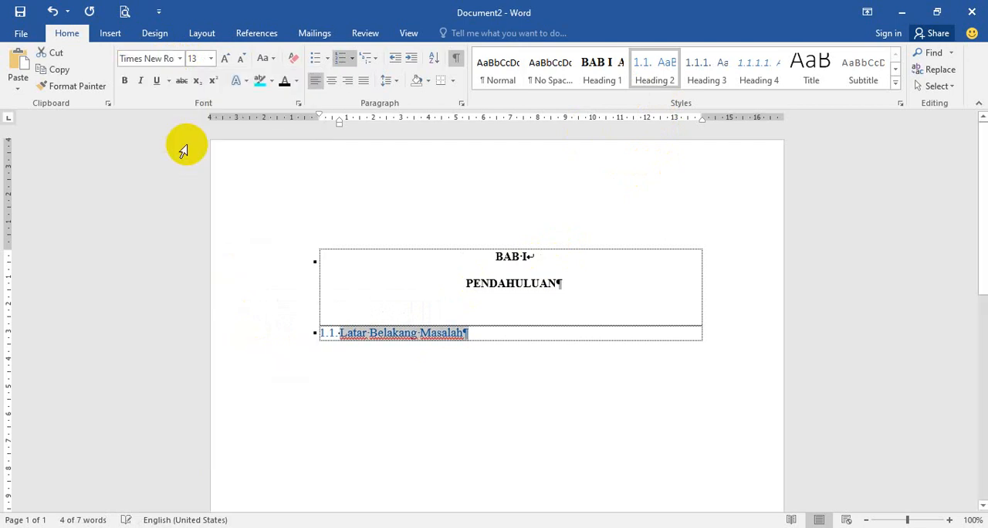
click(211, 59)
click(194, 130)
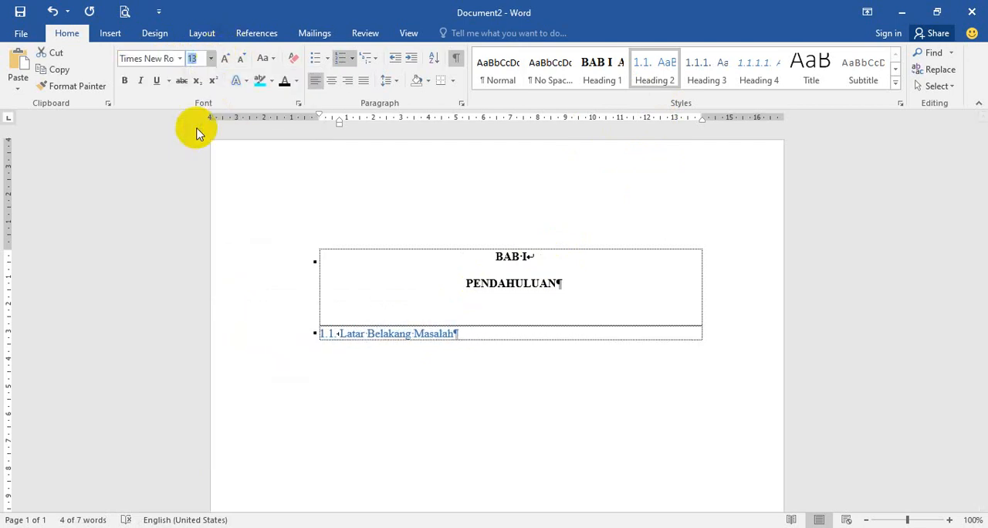
click(124, 81)
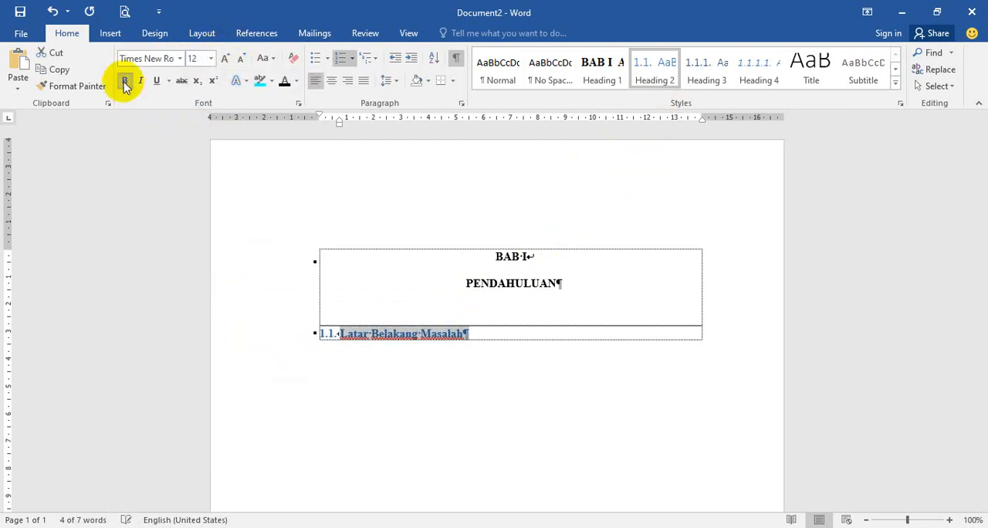
click(284, 82)
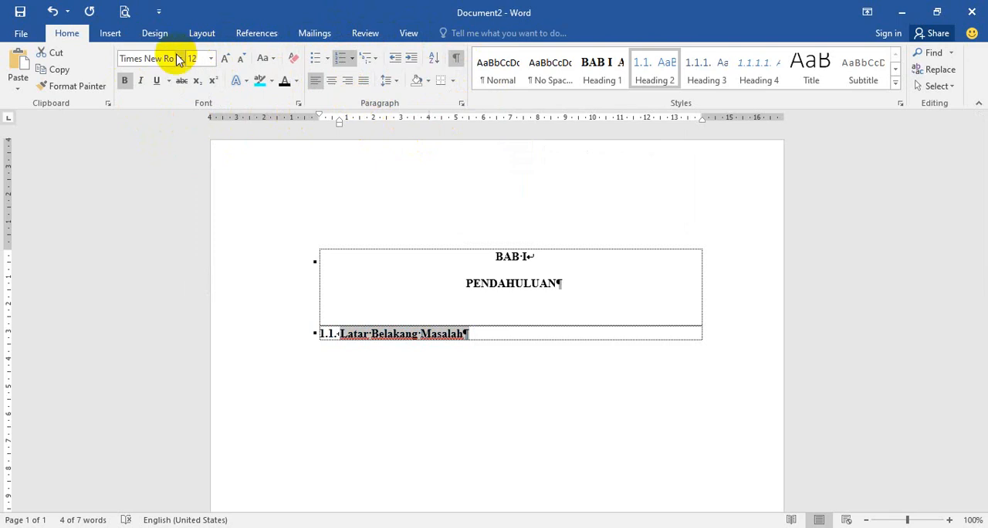
Step: Set the Latar Belakang Masalah subheading's spacing before to 0 pt and its line spacing to Double
click(462, 105)
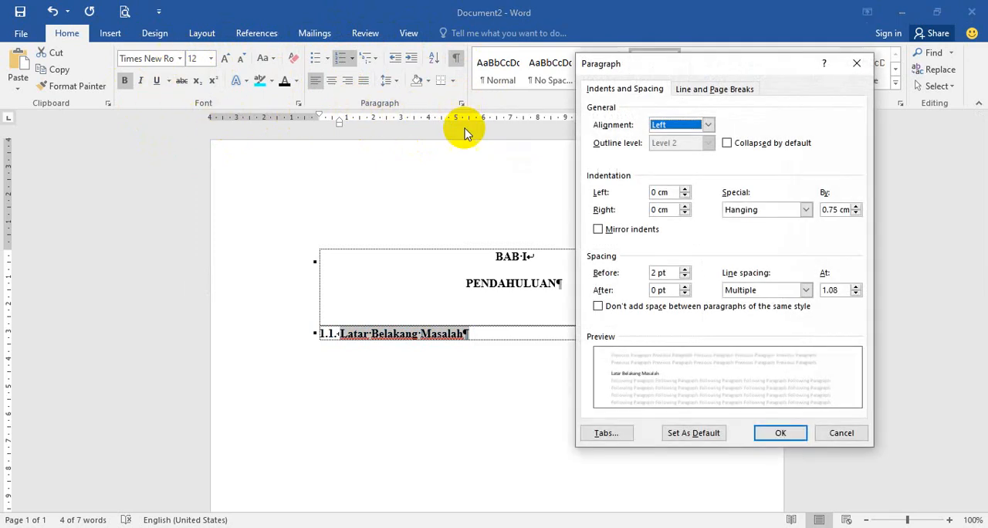
click(685, 276)
click(745, 291)
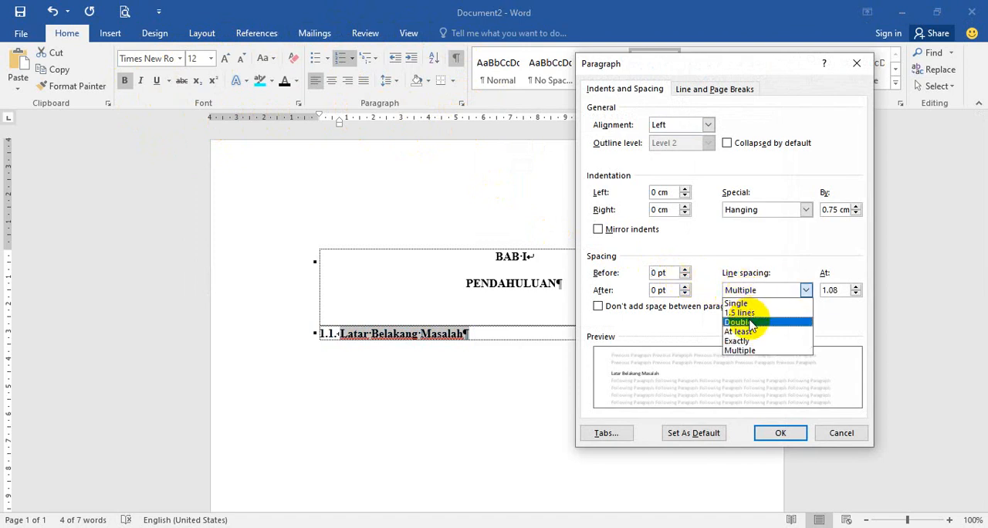
click(749, 324)
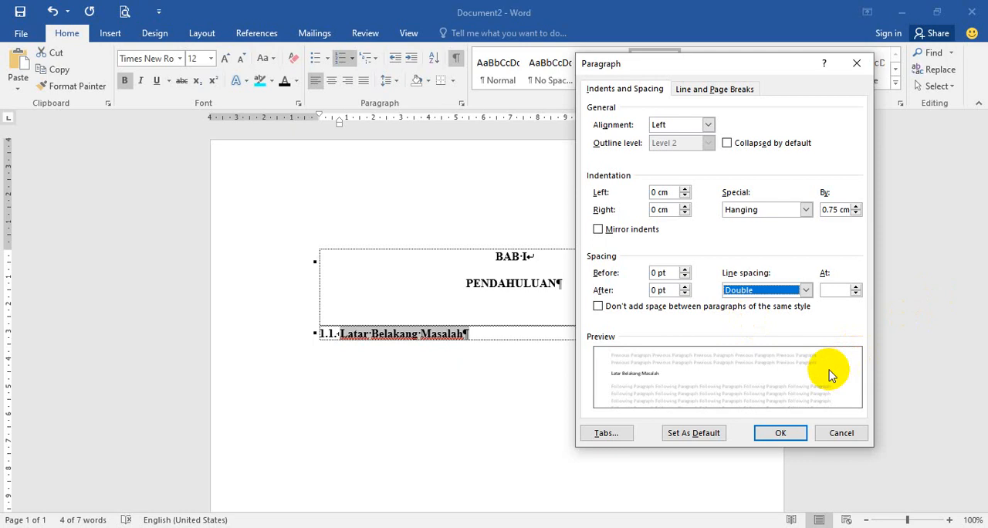
click(782, 434)
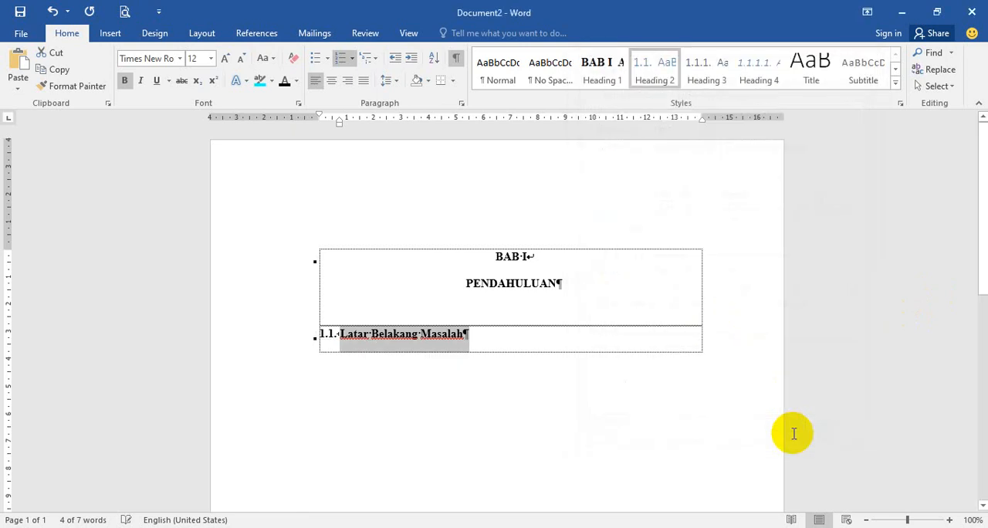
Step: Update the Heading 2 style to match the formatted Latar Belakang Masalah subheading
click(485, 338)
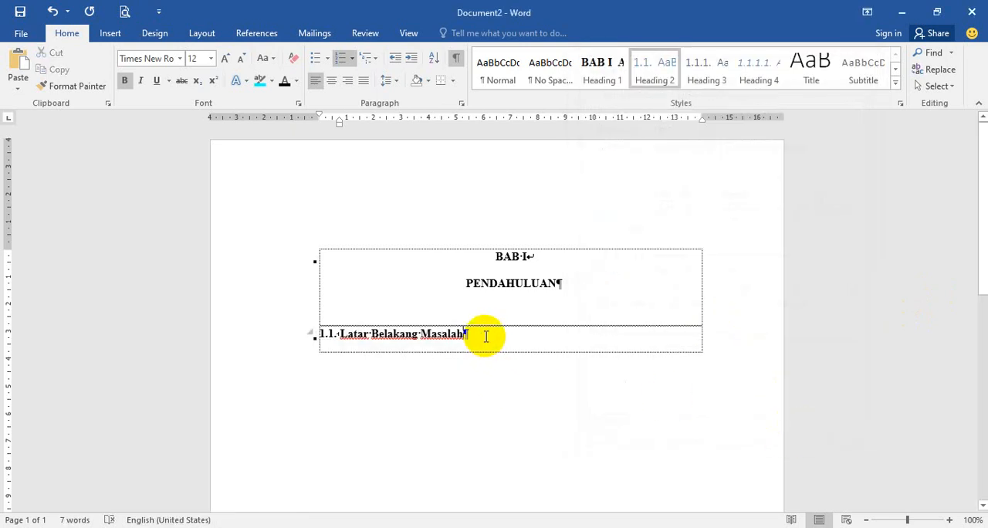
click(443, 333)
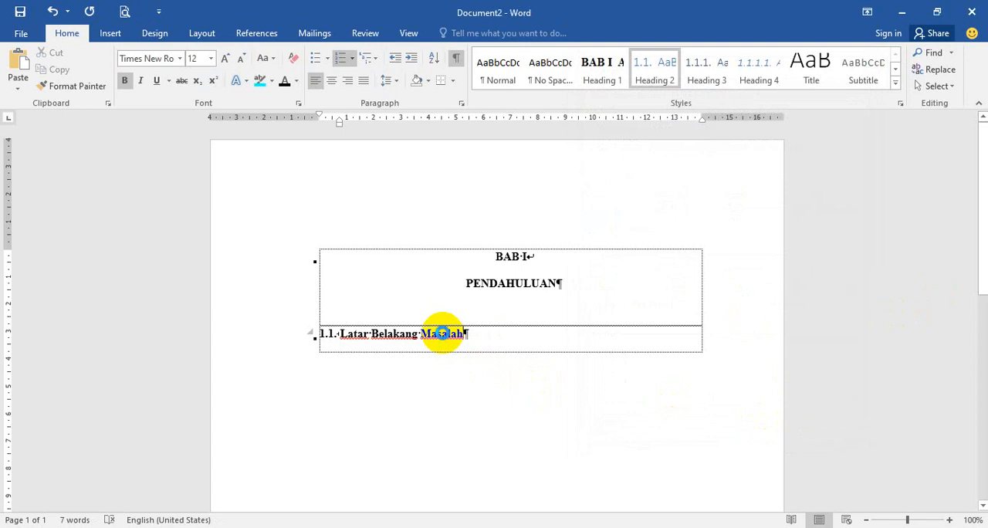
right_click(643, 79)
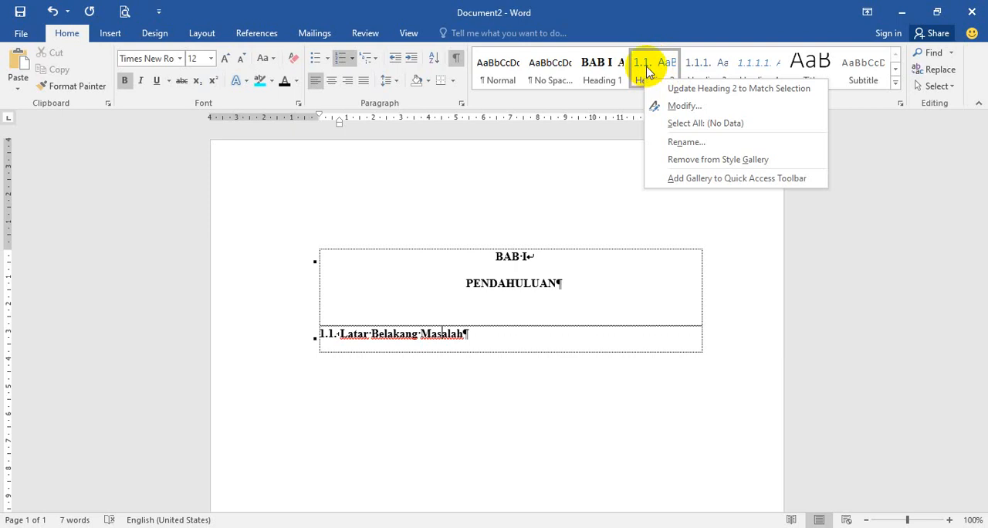
right_click(646, 67)
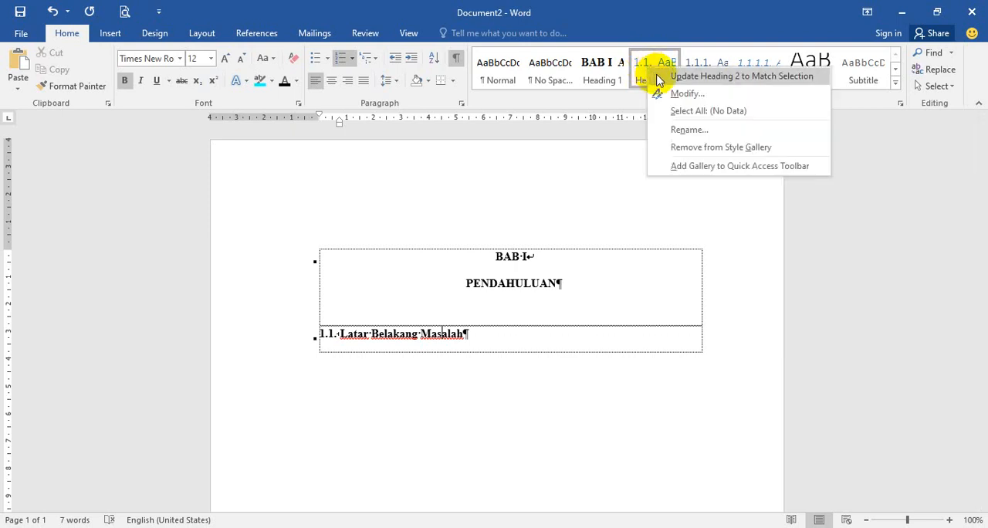
click(659, 78)
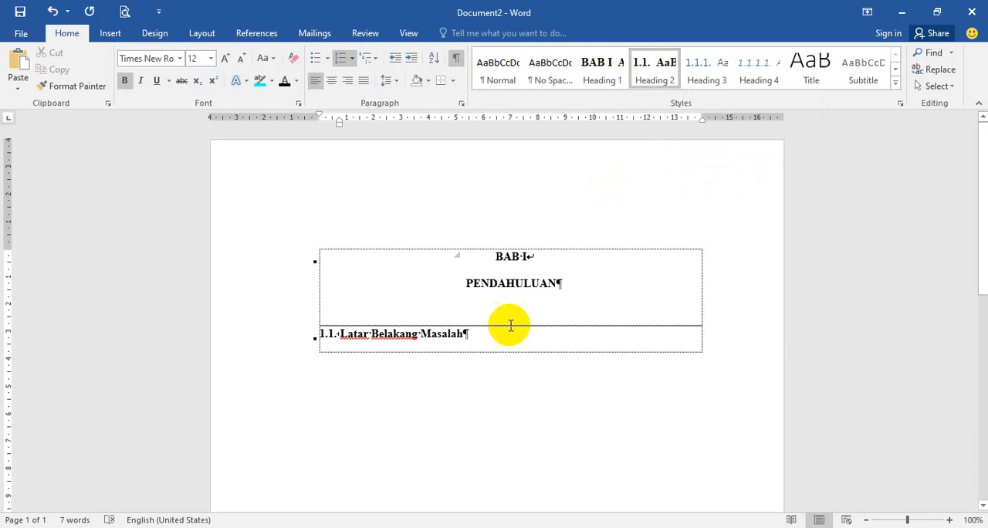
Step: Start a new paragraph below Latar Belakang Masalah and apply the Heading 2 style to it
click(489, 333)
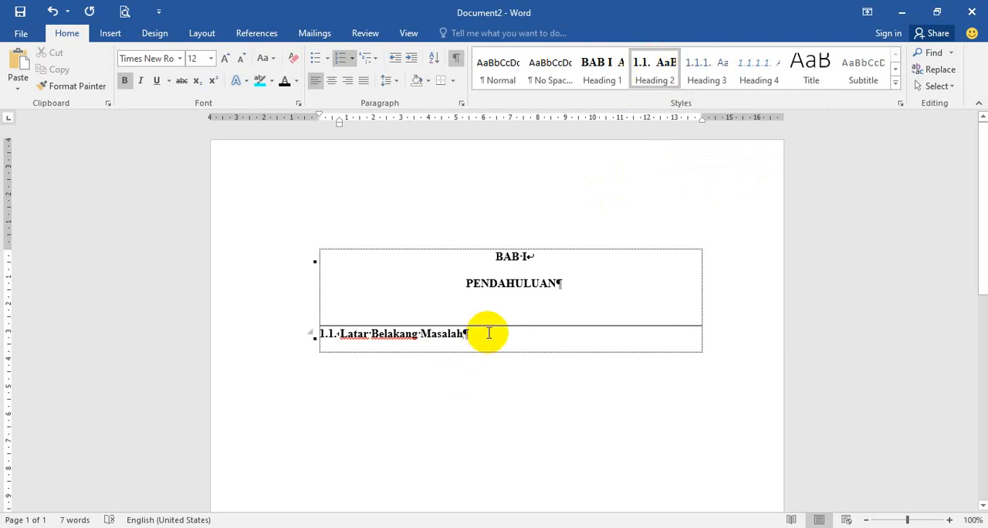
key(Return)
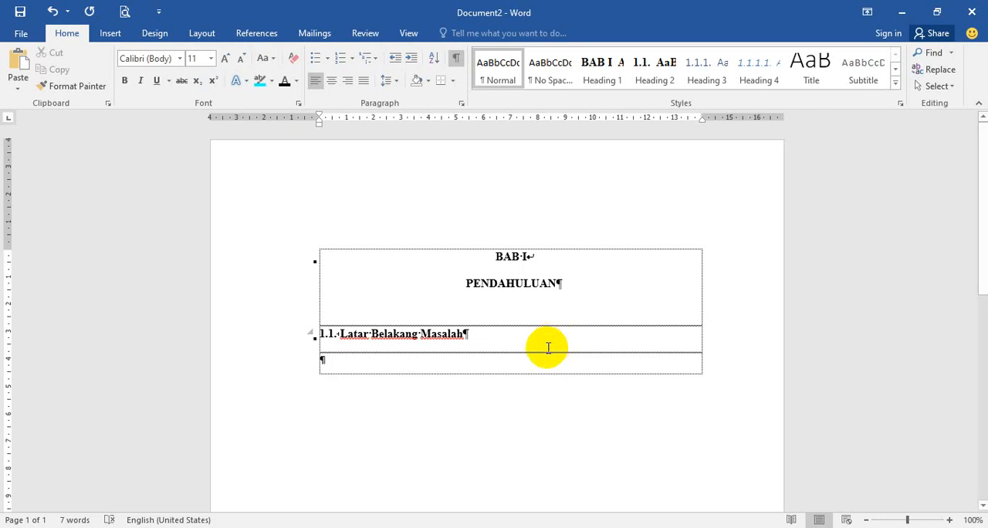
click(647, 82)
click(647, 81)
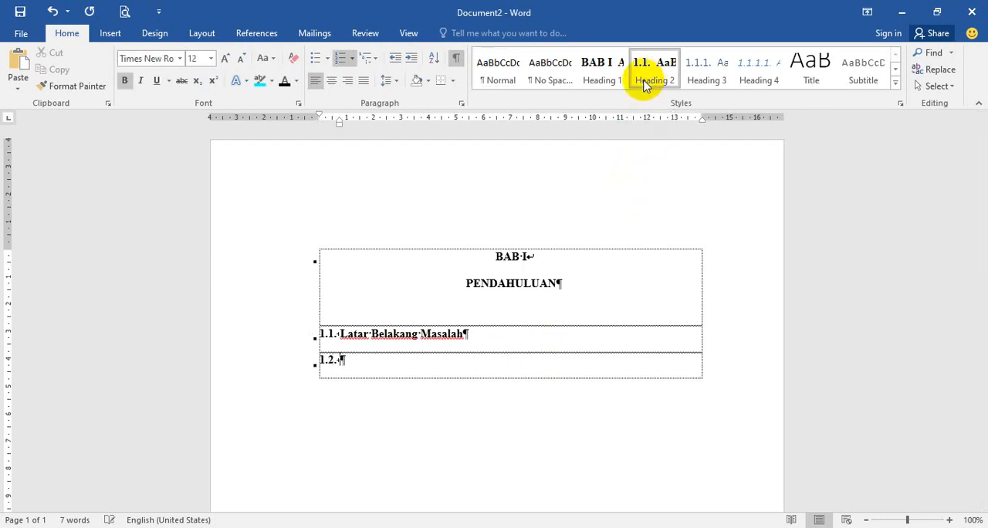
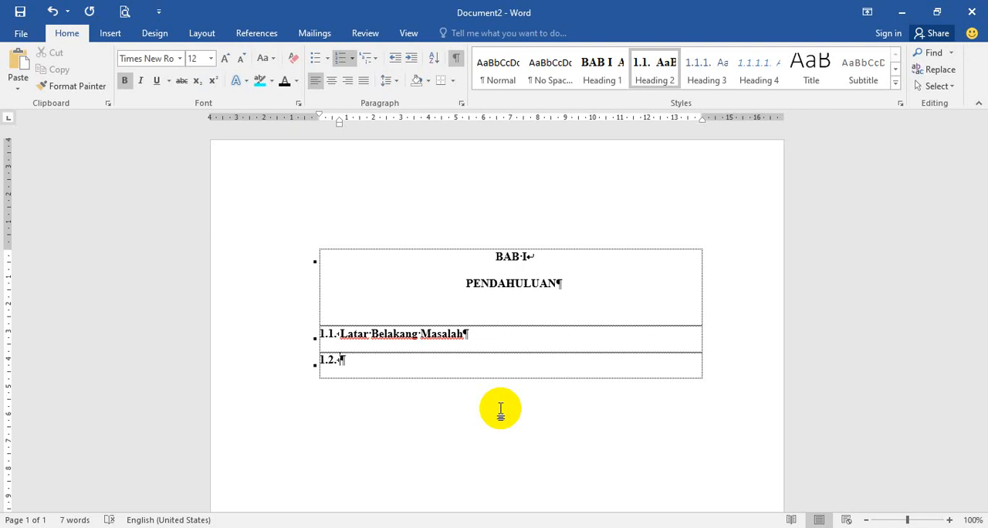
Step: Enter Identifikasi Masalah as the text of subheading 1.2 and start a new paragraph below it
text(IdentifikasiMas)
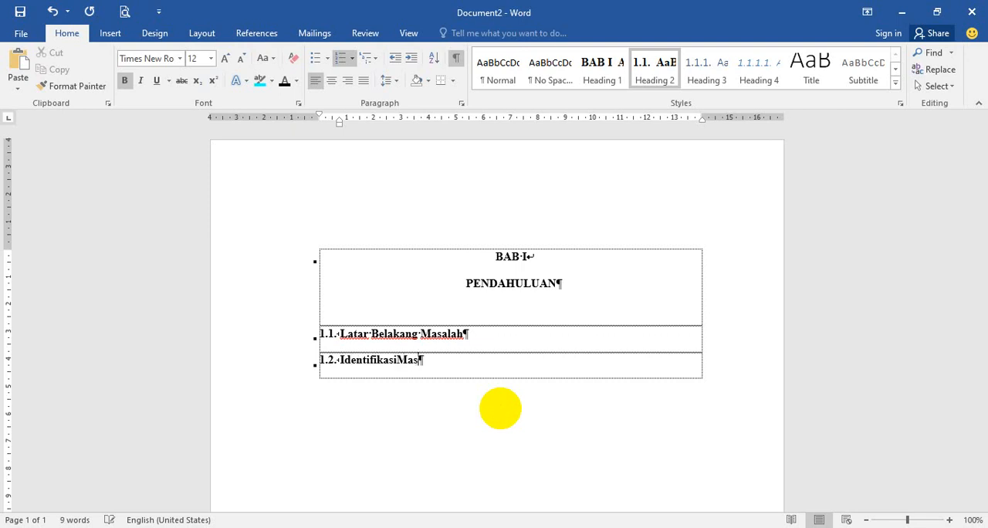
key(BackSpace)
key(BackSpace)
key(BackSpace)
text(Masa)
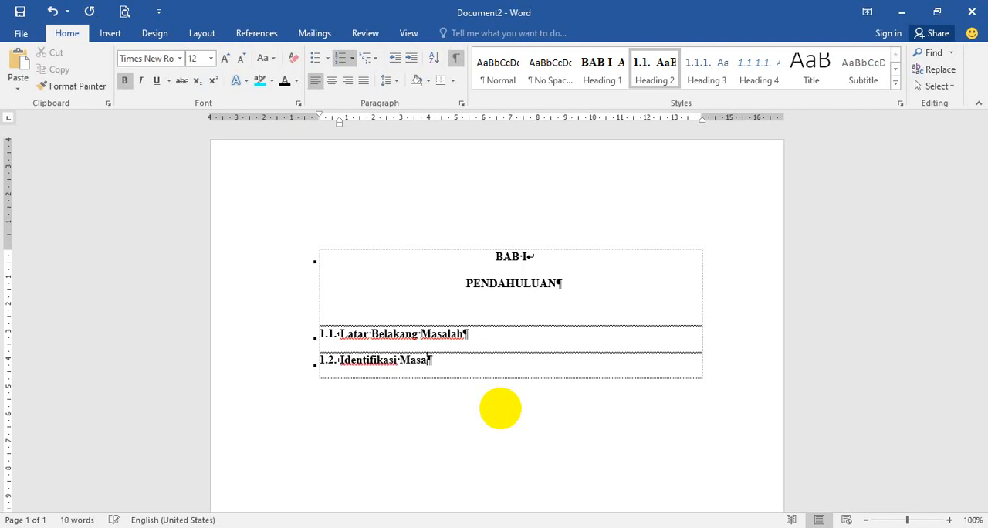
text(lah)
key(Return)
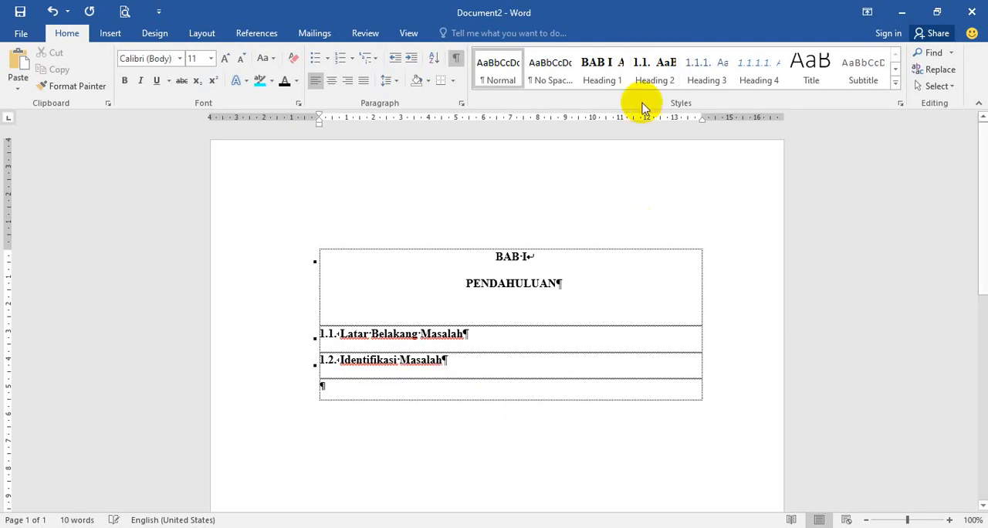
Step: Apply the Heading 2 style to the new paragraph, enter Rumusan Masalah as subheading 1.3, and start another paragraph below it
click(653, 80)
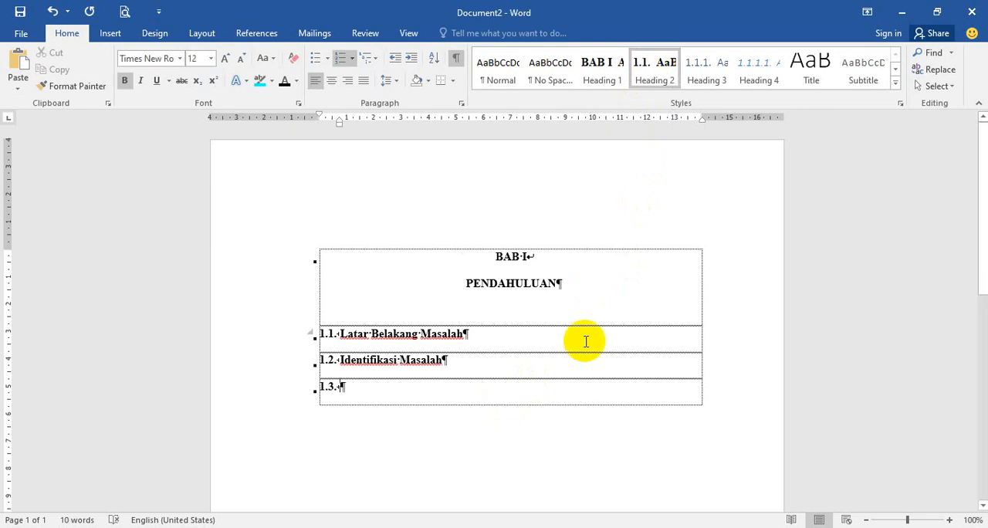
text(Rumusan Mas)
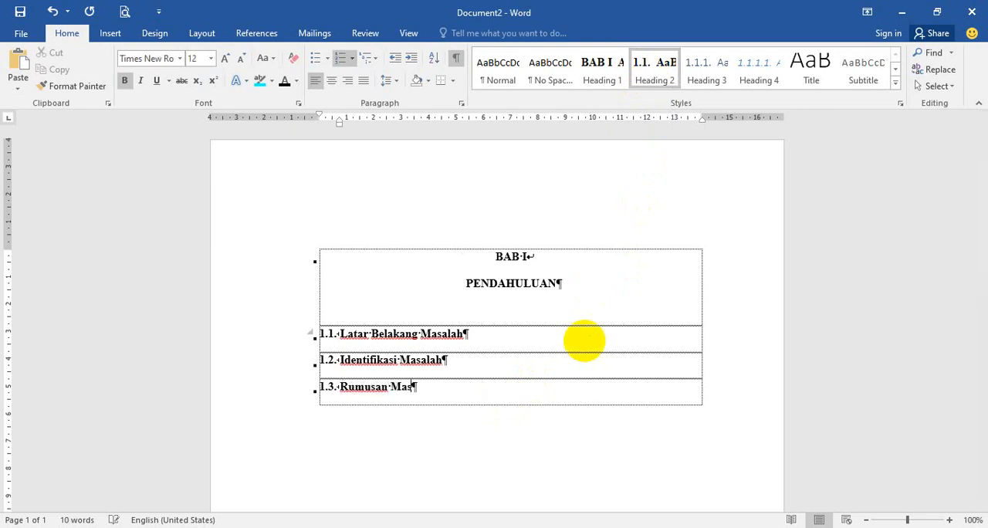
text(alah)
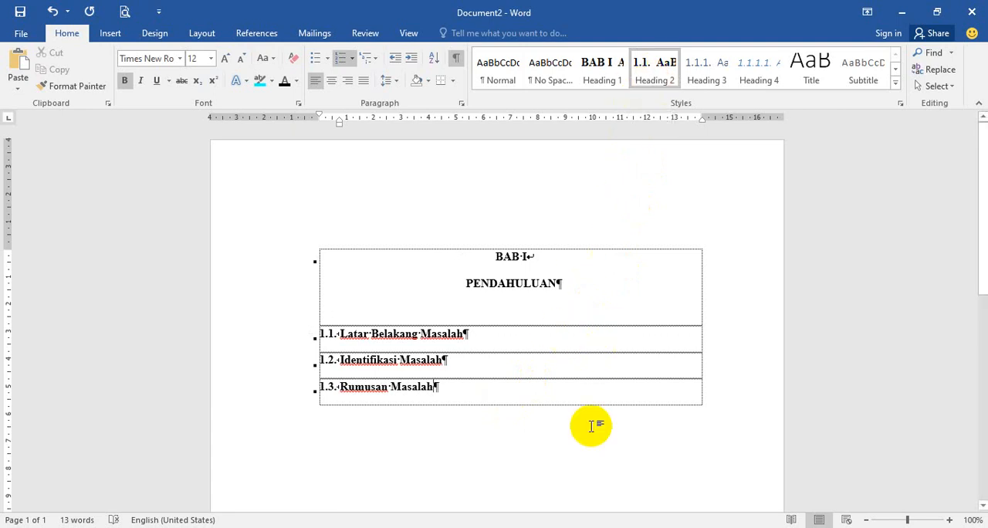
key(Return)
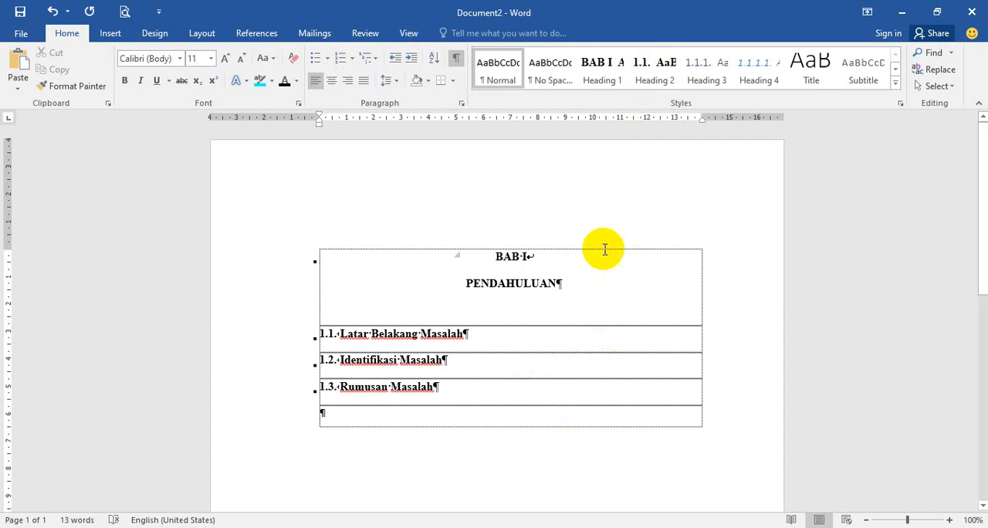
Step: Add the Heading 2 subheading Tujuan Penelitian as item 1.4 and start a new paragraph below it
click(652, 75)
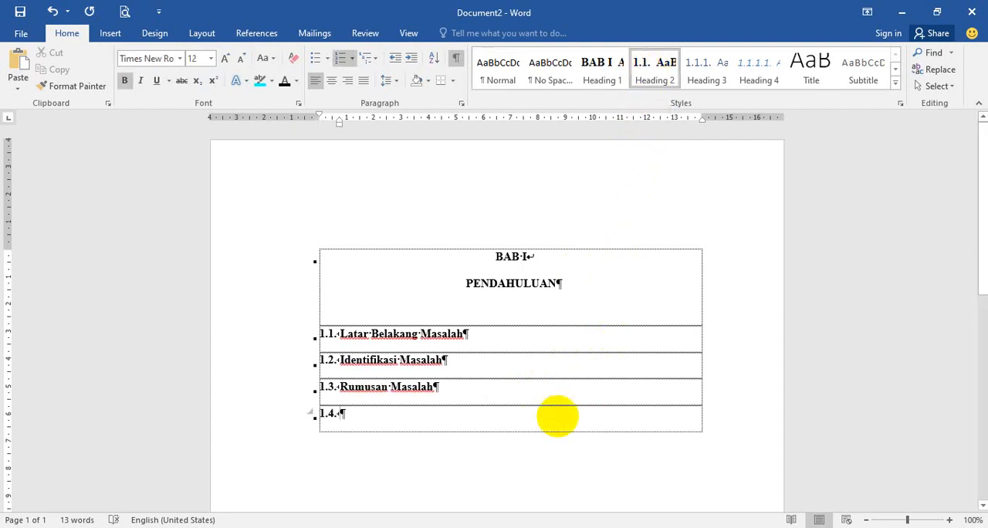
text(Tujuan P)
key(BackSpace)
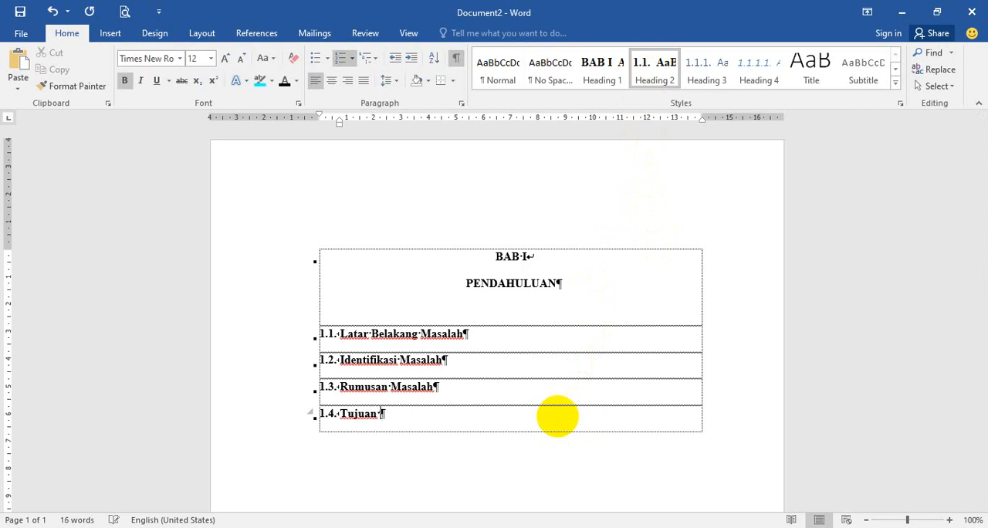
text(Penelitian)
key(Return)
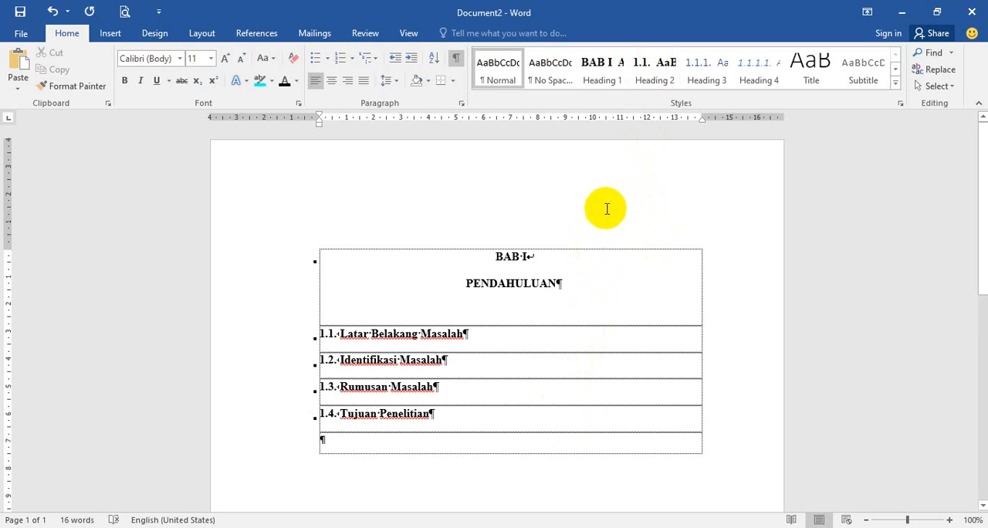
Step: Add the Heading 2 subheading Manfaat Penelitian as item 1.5 and start a new paragraph below it
click(657, 87)
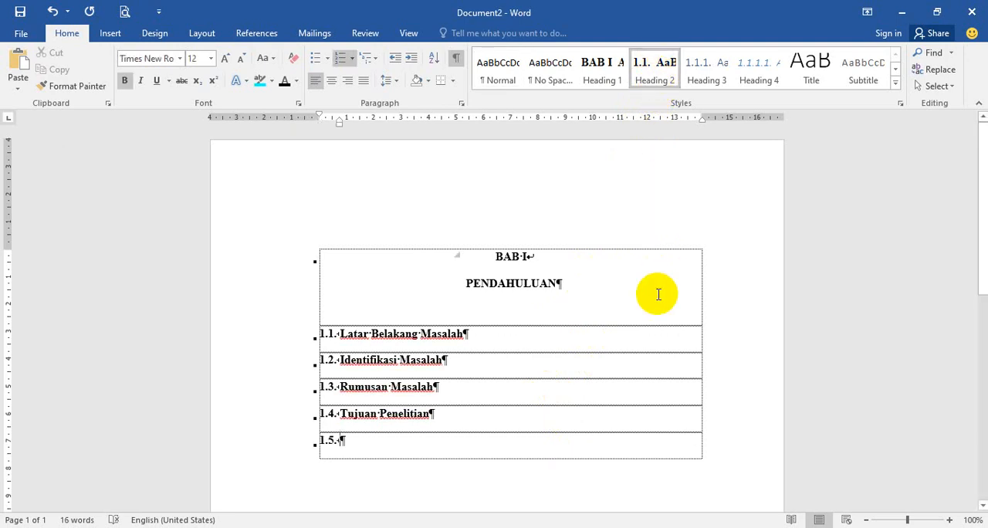
text(Manfaat)
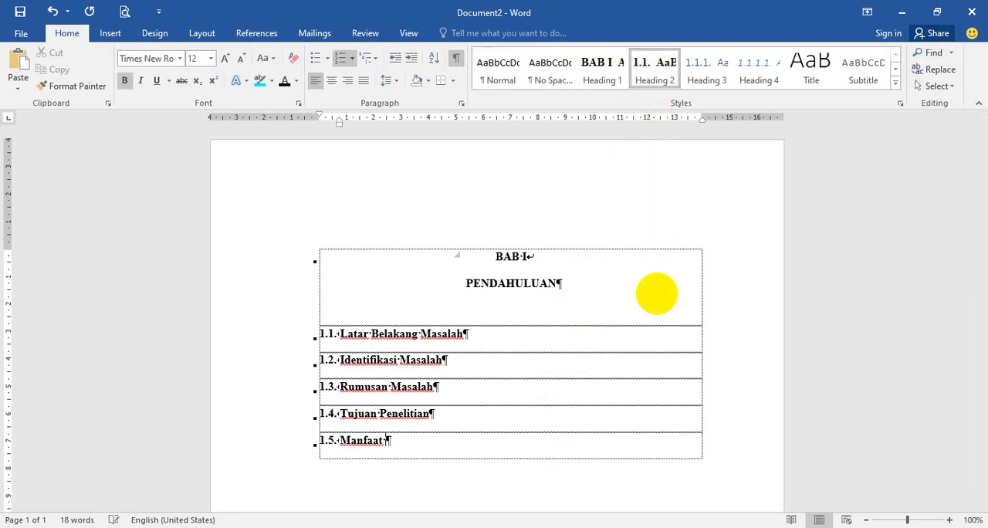
text( Penelitian)
key(Return)
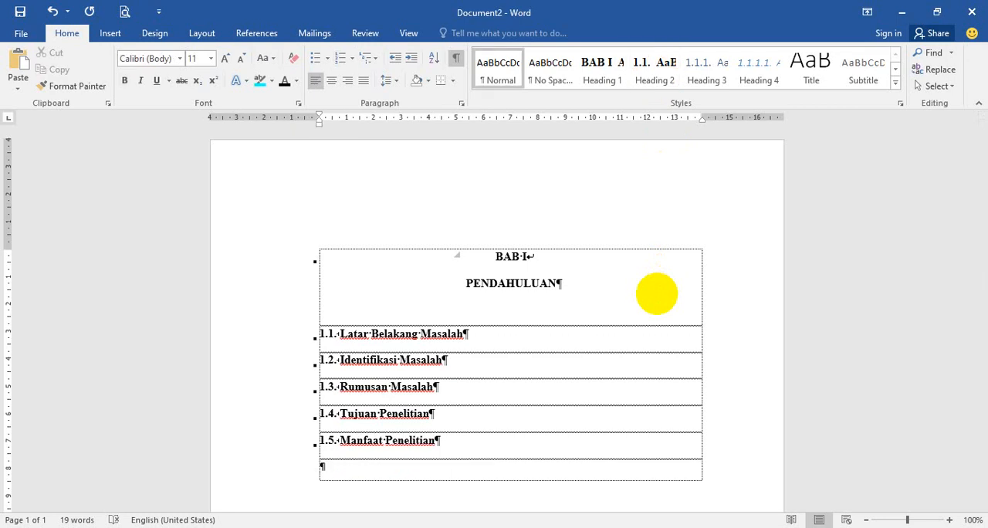
Step: Apply the Heading 3 style to the empty paragraph below Manfaat Penelitian and enter Bagi Pemerintah as its text
scroll(610, 375, down, 2)
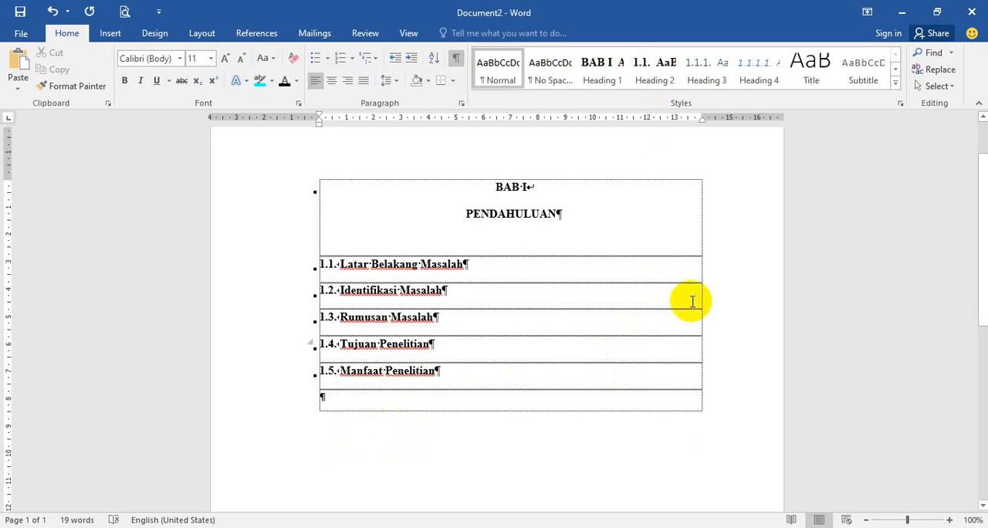
click(701, 87)
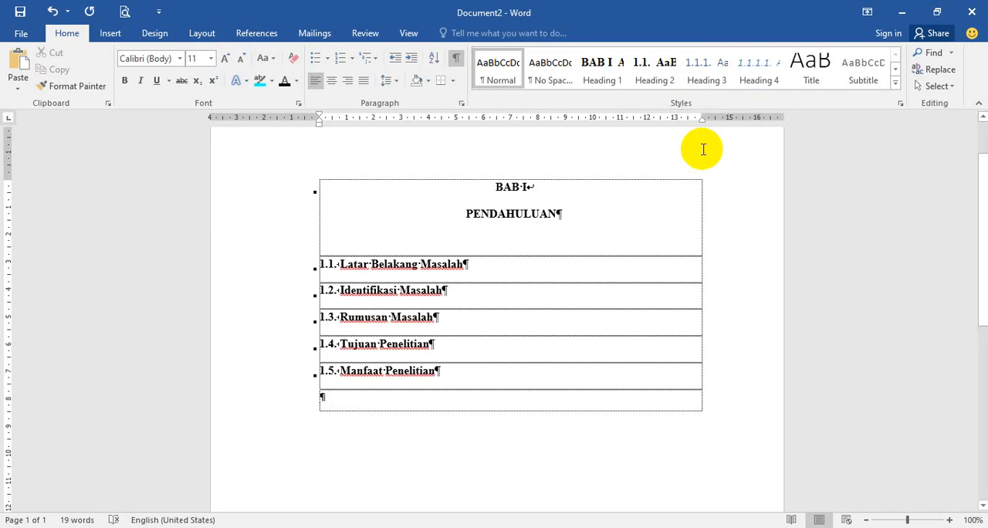
click(707, 85)
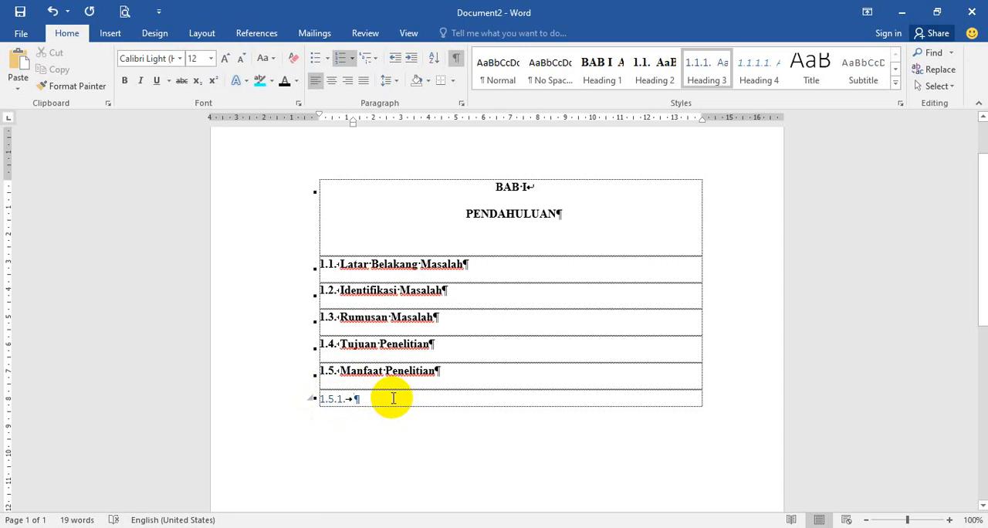
text(Bgai)
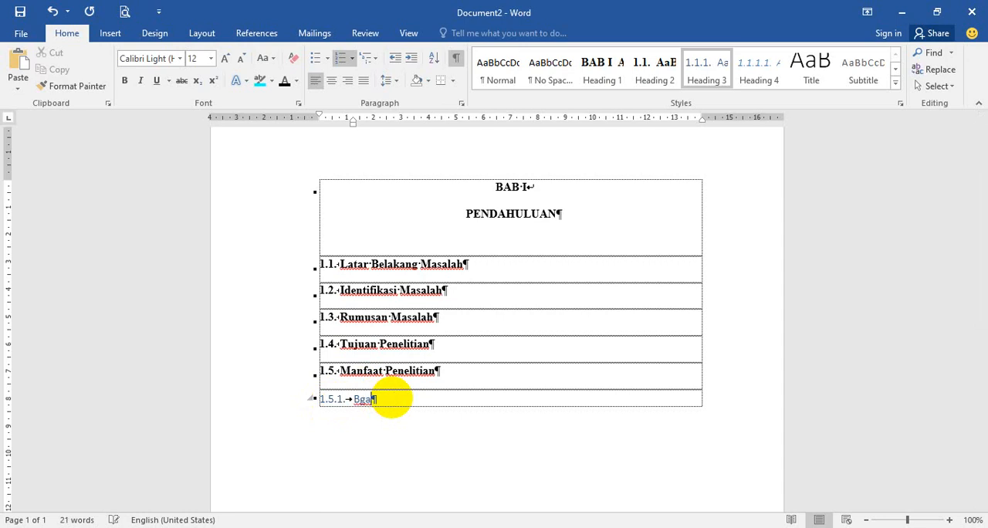
key(BackSpace)
key(BackSpace)
text(agi Penelitian)
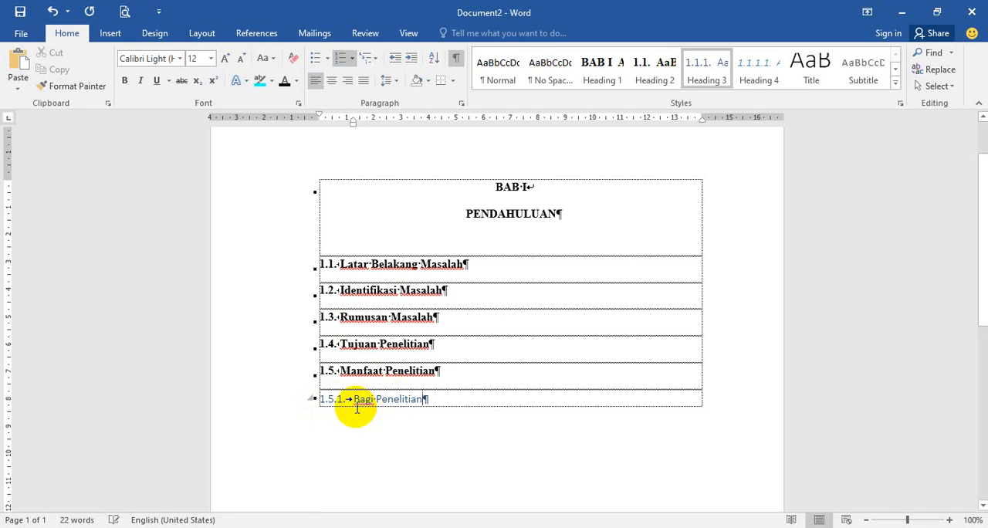
key(ctrl+shift+Left)
text(Pemerintah)
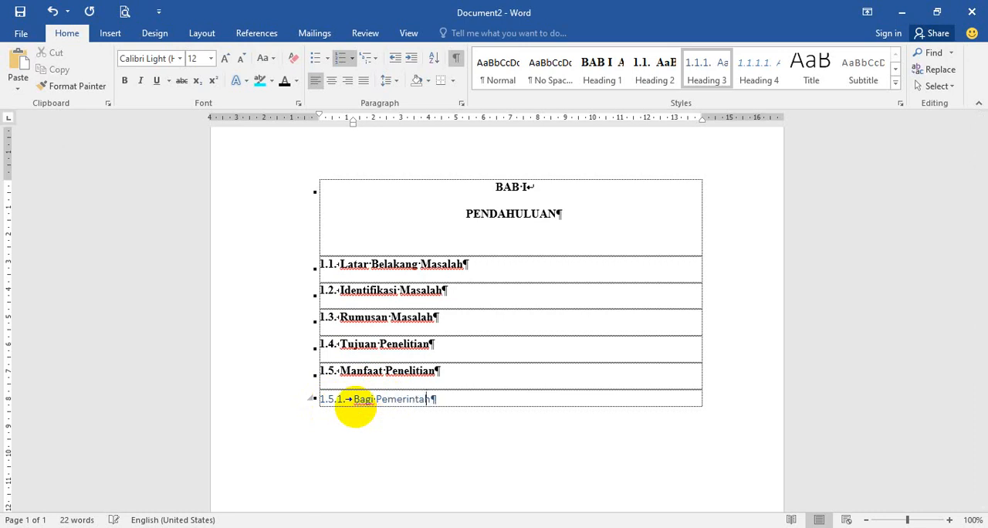
Step: Format the Bagi Pemerintah subheading in Times New Roman, size 12, bold and black
click(286, 401)
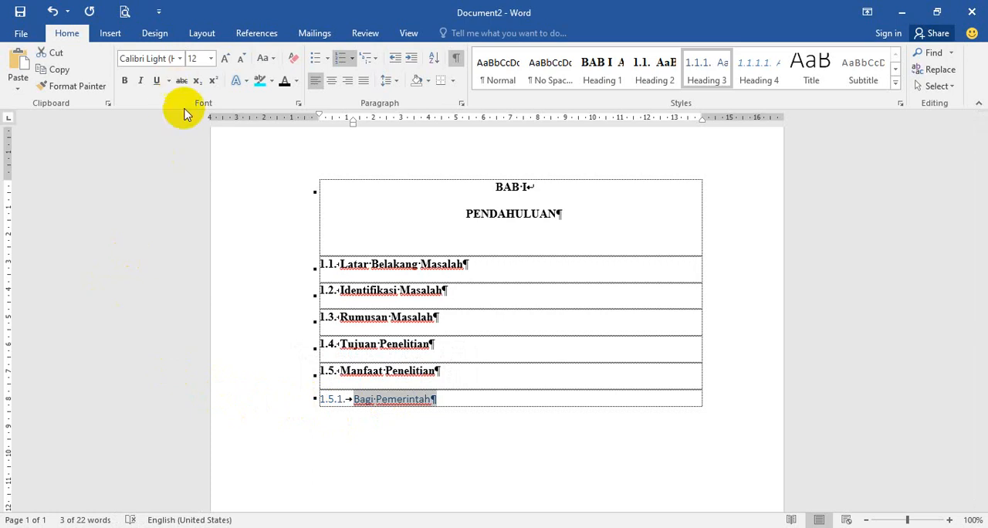
click(178, 61)
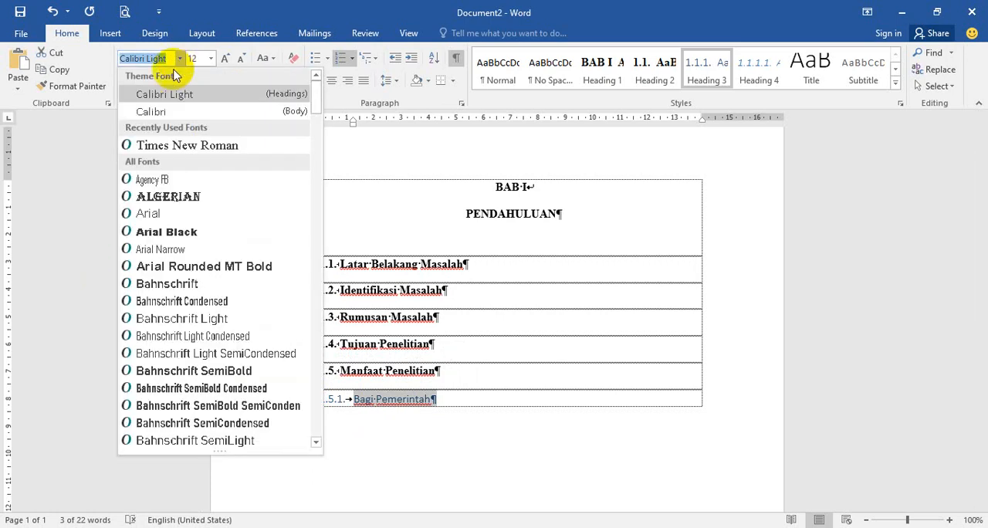
click(176, 146)
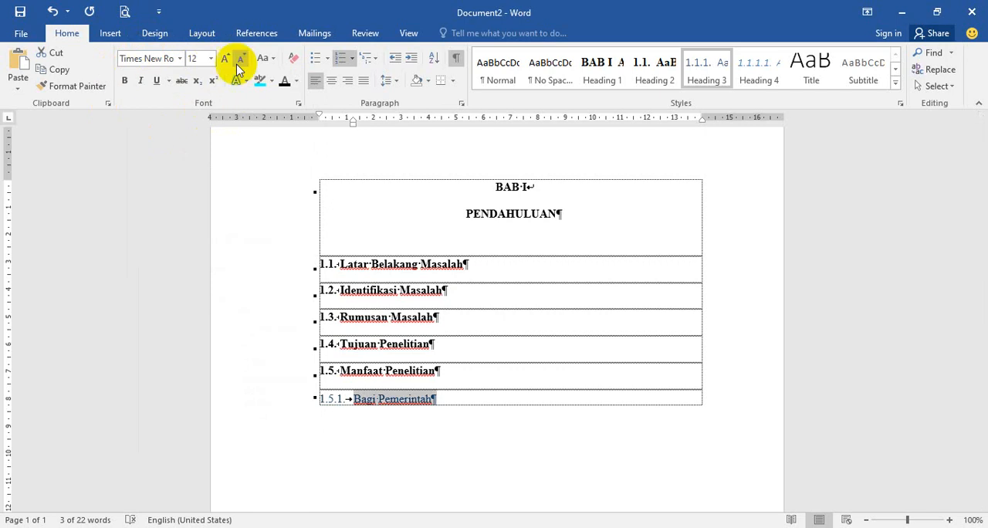
click(210, 59)
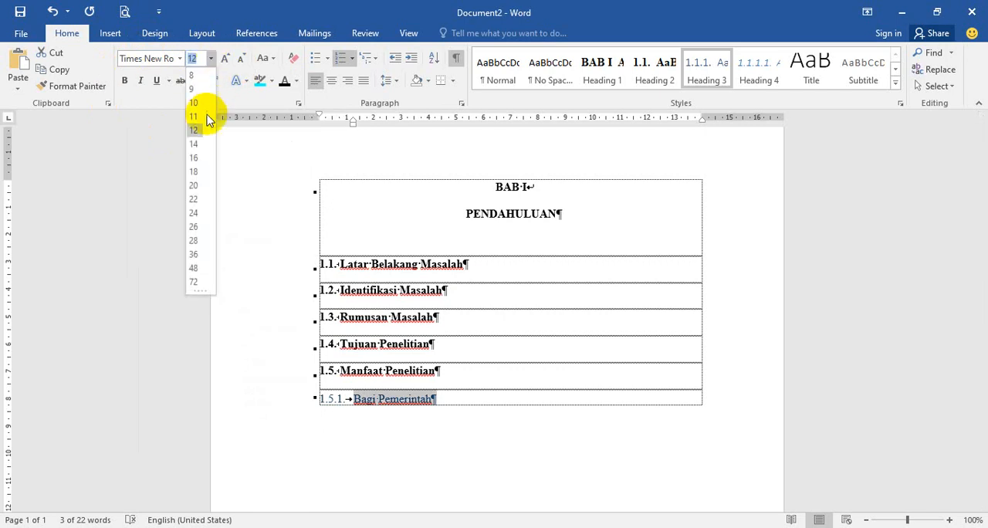
click(194, 131)
click(124, 81)
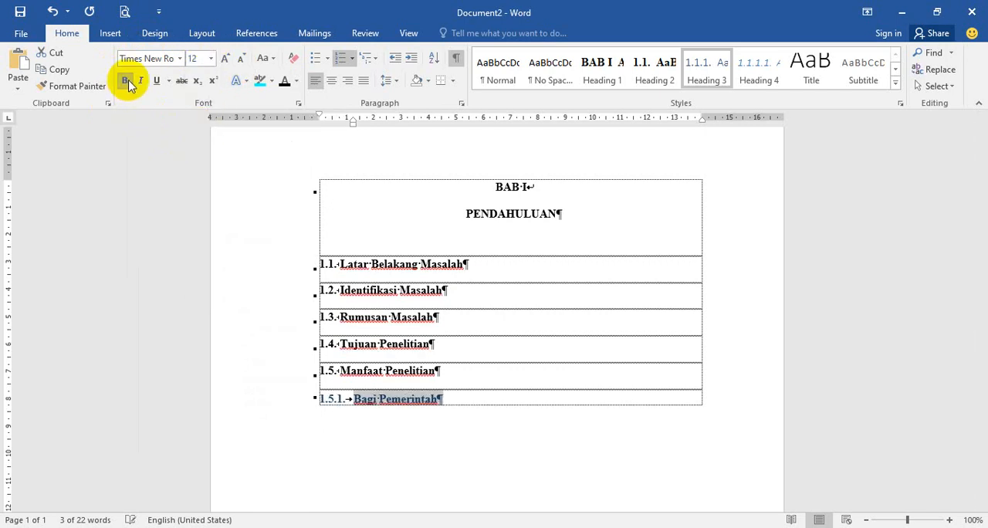
click(296, 81)
click(296, 128)
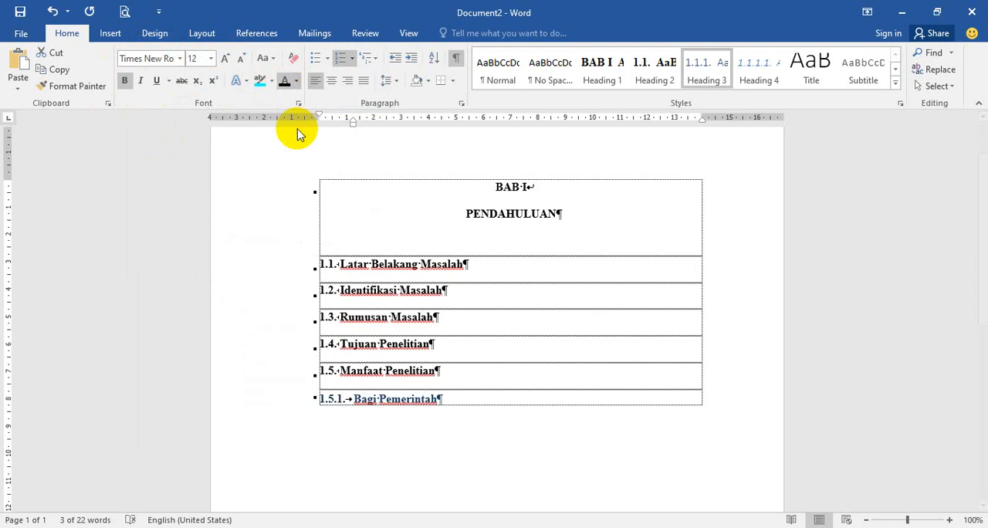
Step: Set the Bagi Pemerintah subheading's spacing before to 0 pt and its line spacing to Double
click(461, 102)
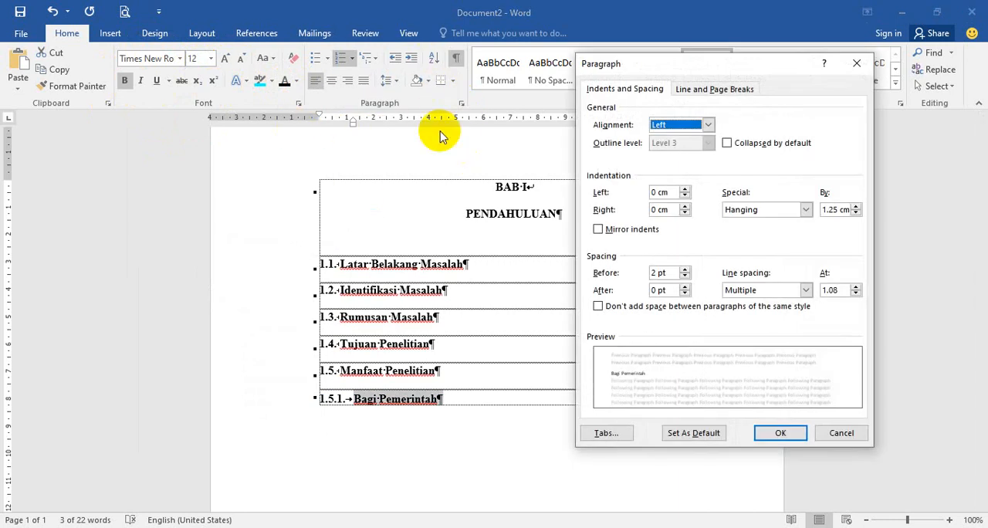
drag(639, 63, 610, 80)
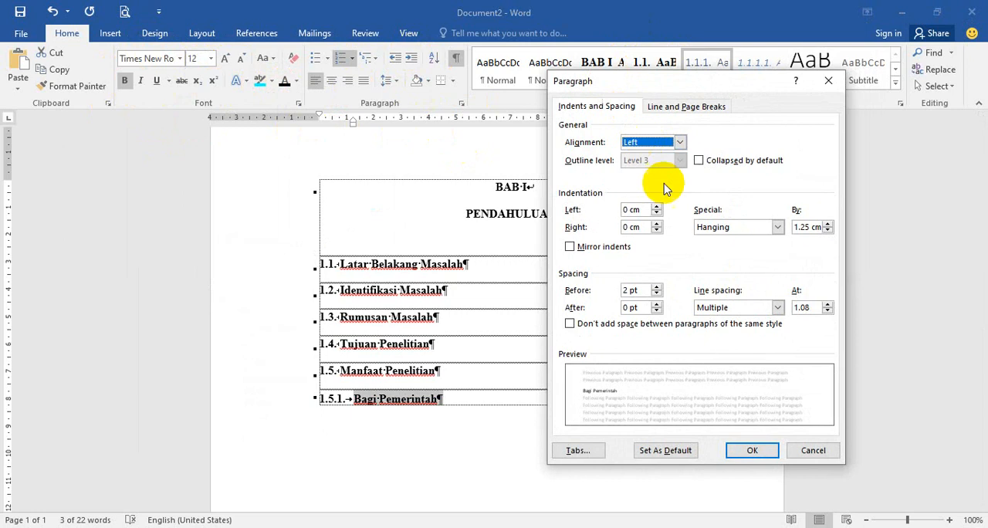
click(657, 288)
click(657, 294)
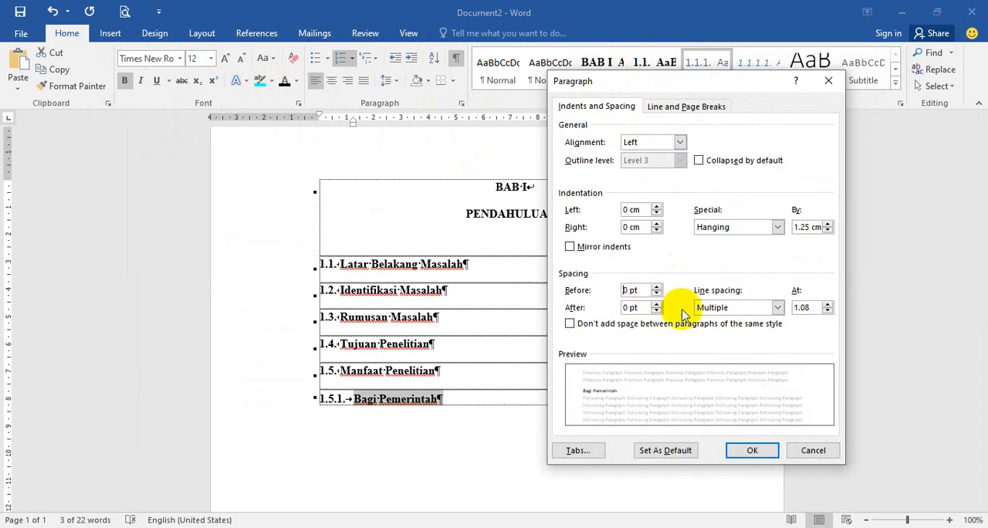
click(704, 307)
click(710, 339)
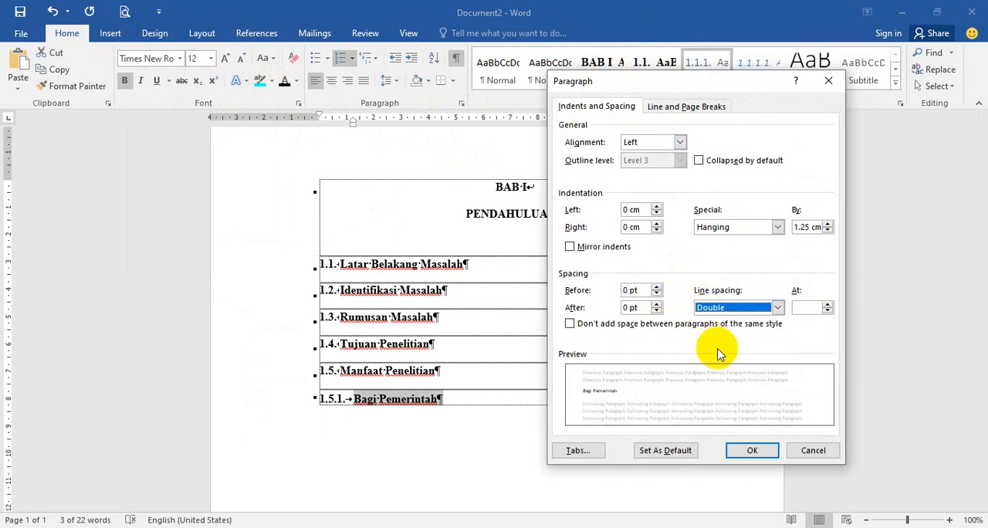
click(747, 452)
Step: Start a new paragraph below Bagi Pemerintah and apply the Heading 3 style to it
click(512, 405)
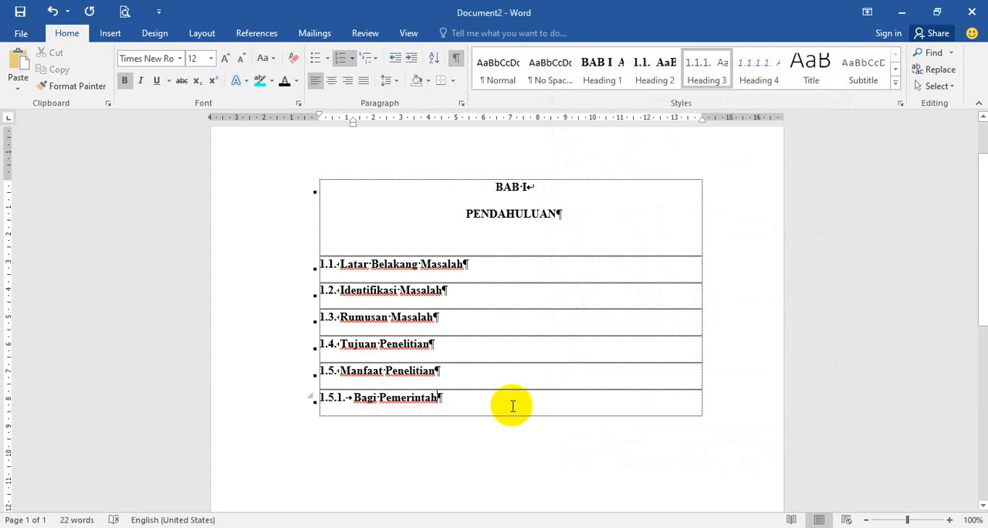
key(Tab)
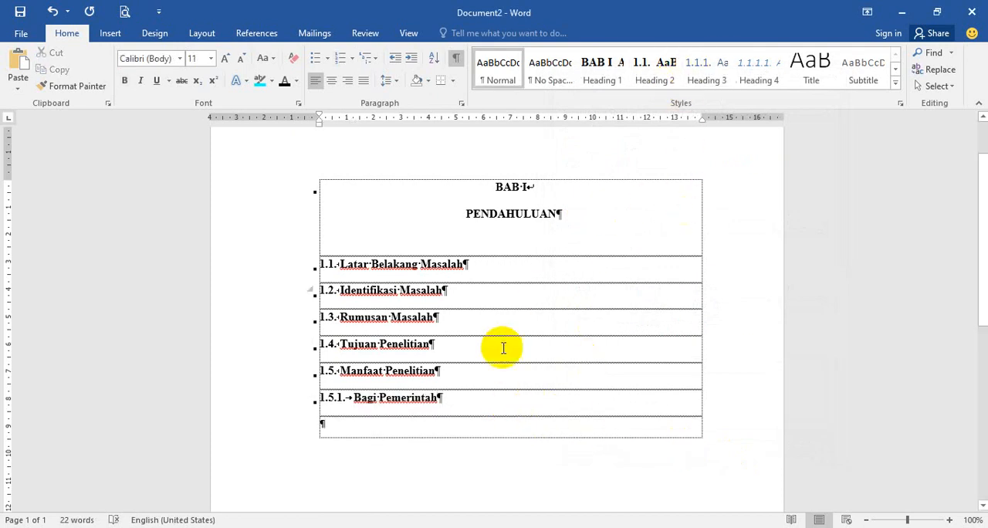
click(707, 82)
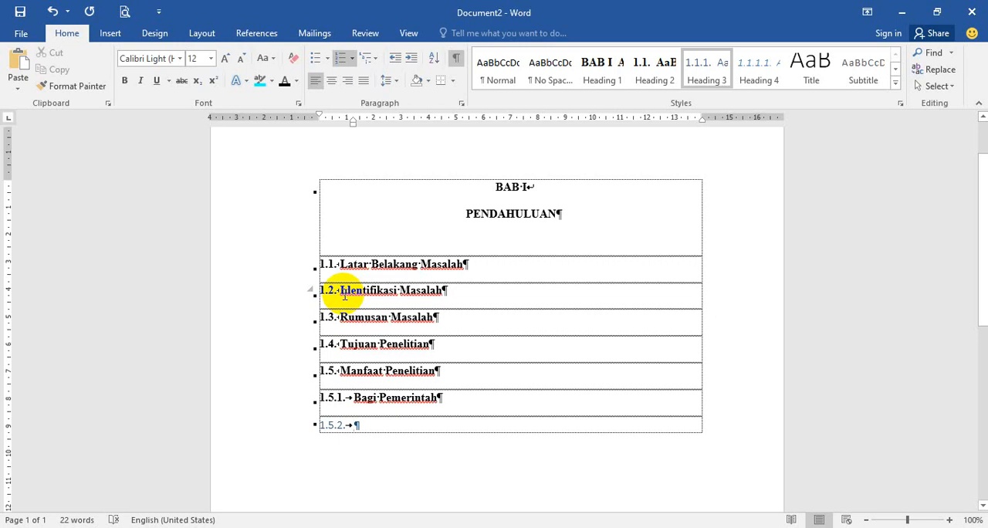
click(387, 397)
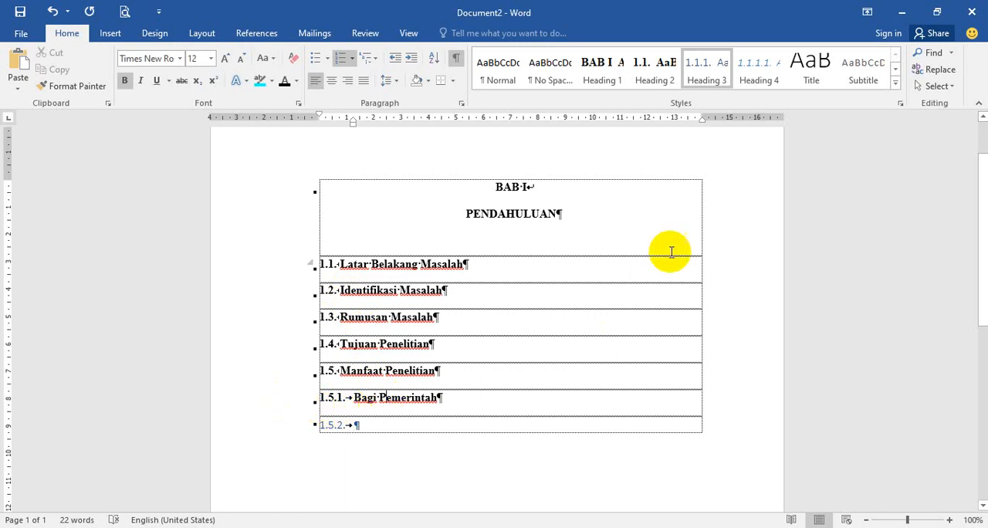
right_click(707, 75)
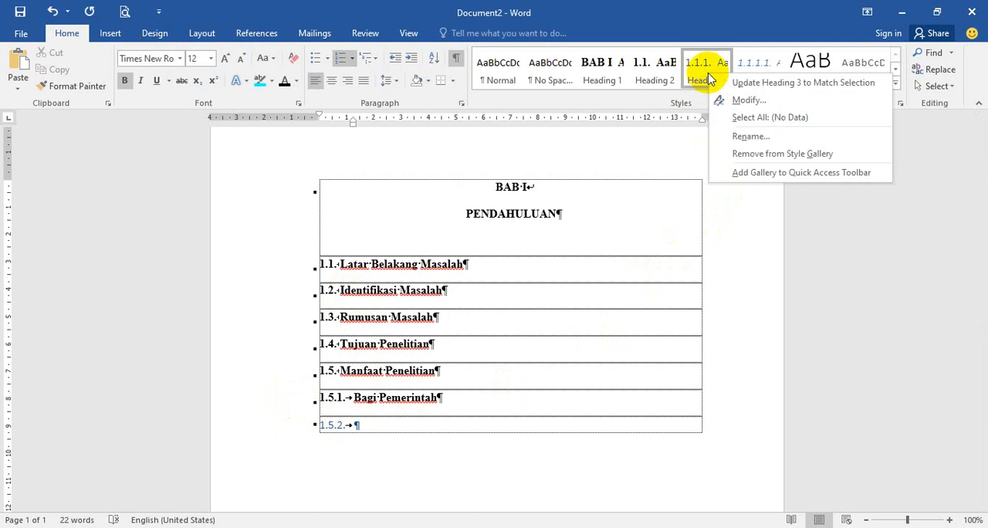
click(644, 192)
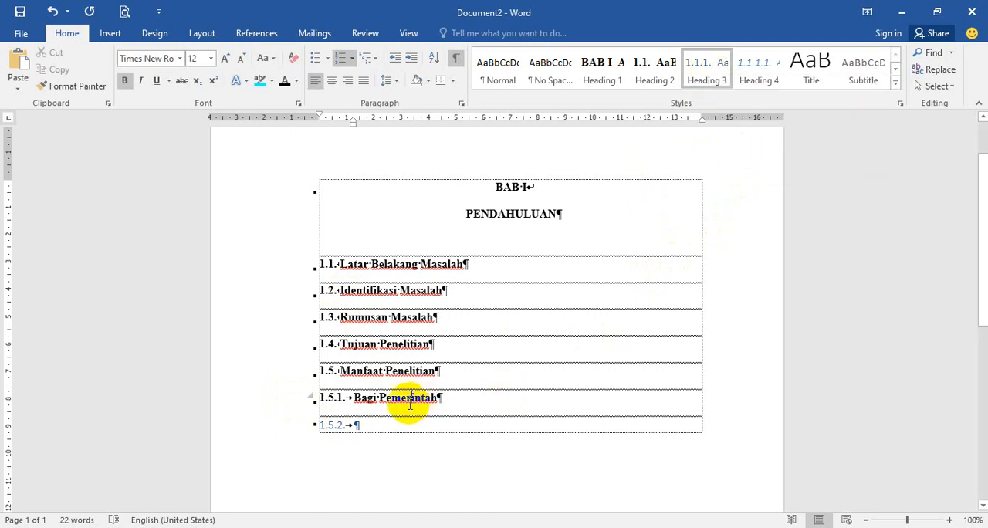
Step: Update the Heading 3 style to match the formatting of the Bagi Pemerintah subheading
drag(349, 398, 376, 398)
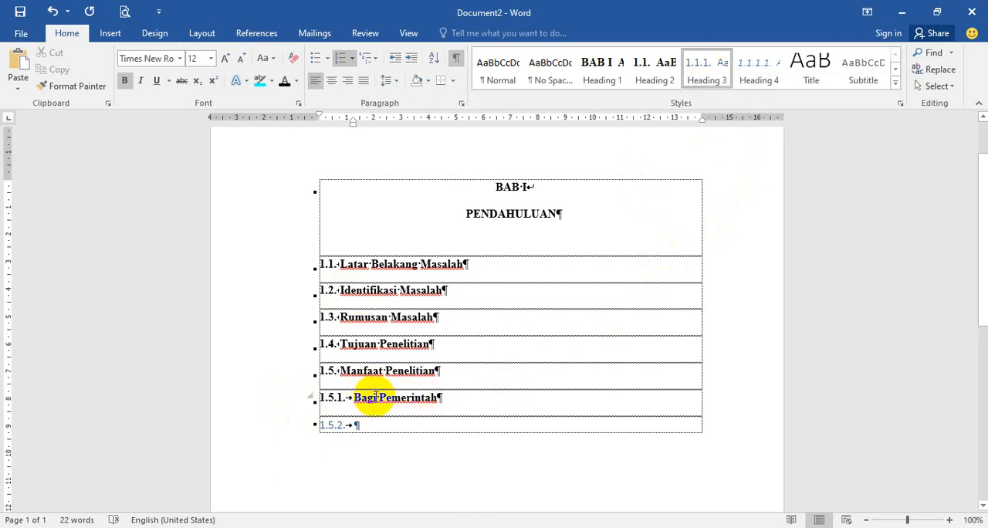
click(410, 398)
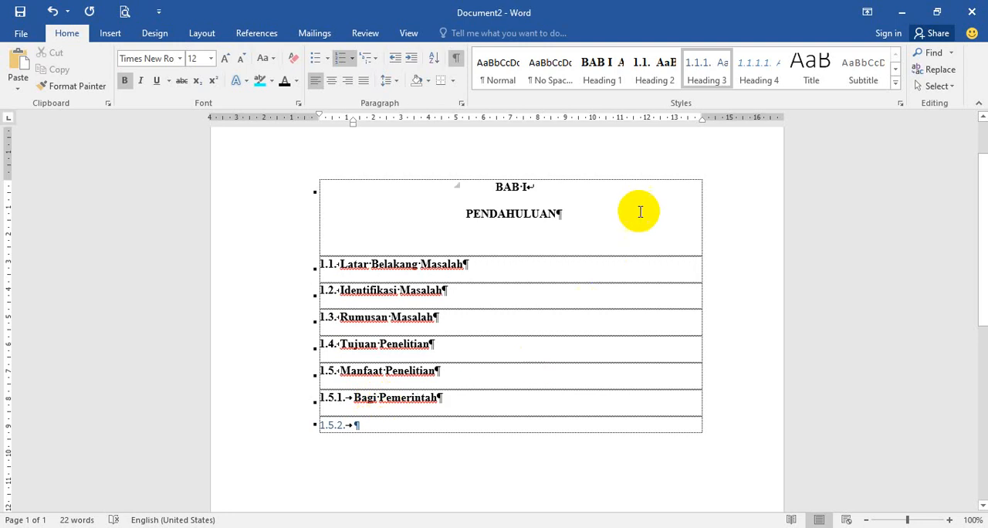
right_click(704, 73)
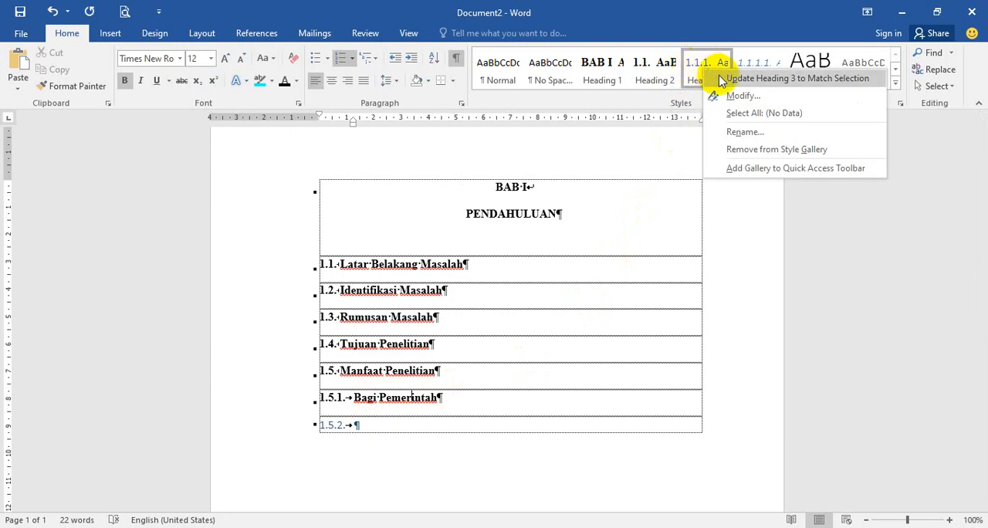
click(721, 79)
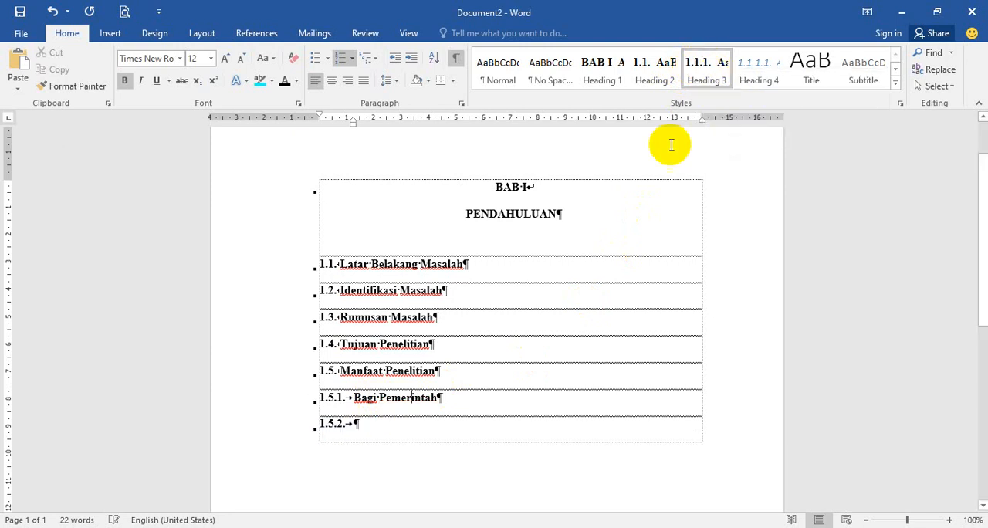
Step: Enter Bagi Masyarakat as the text of heading 1.5.2 and start a new paragraph below it
click(393, 426)
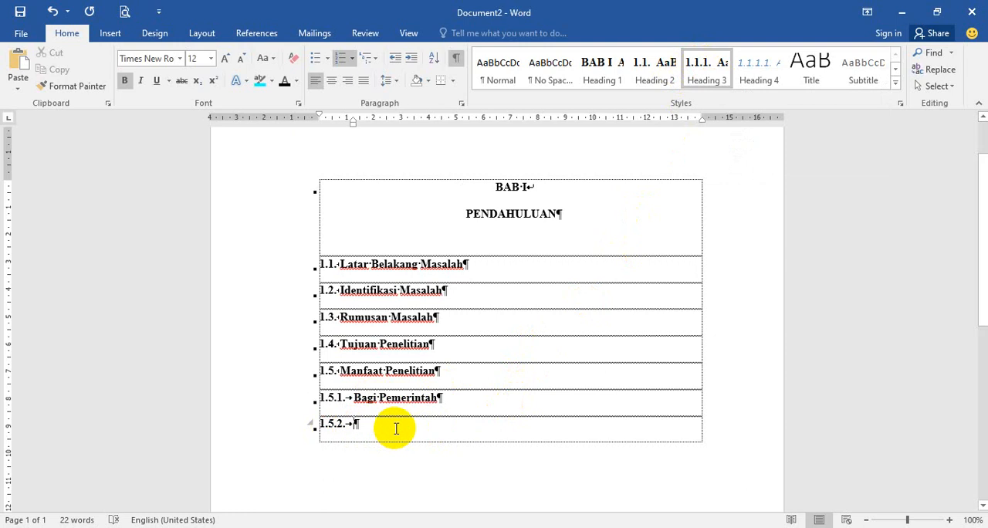
text(Bagi)
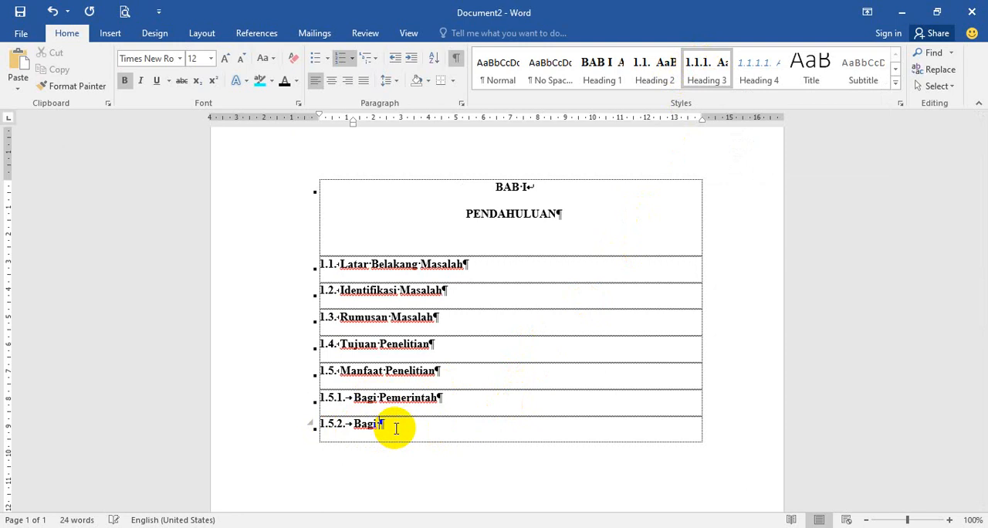
text( May)
text(yarakat)
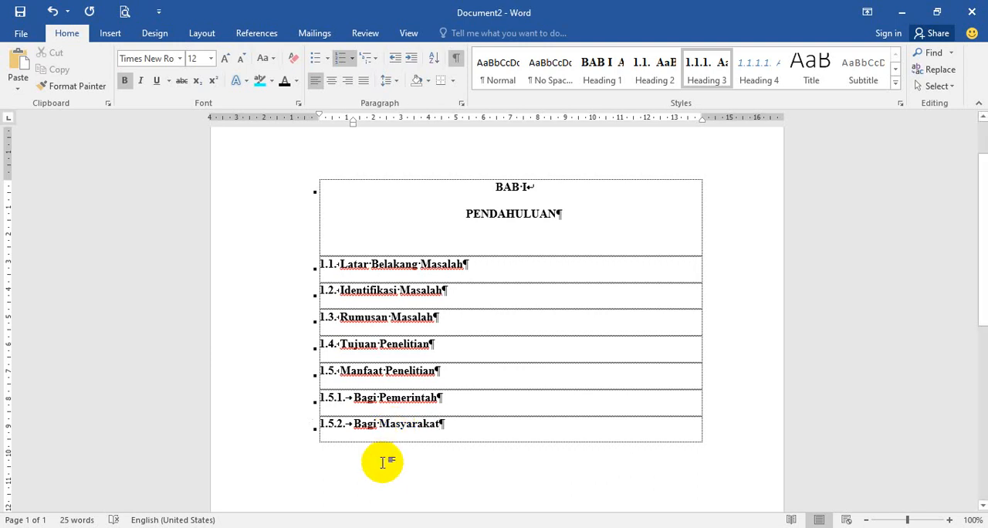
key(Return)
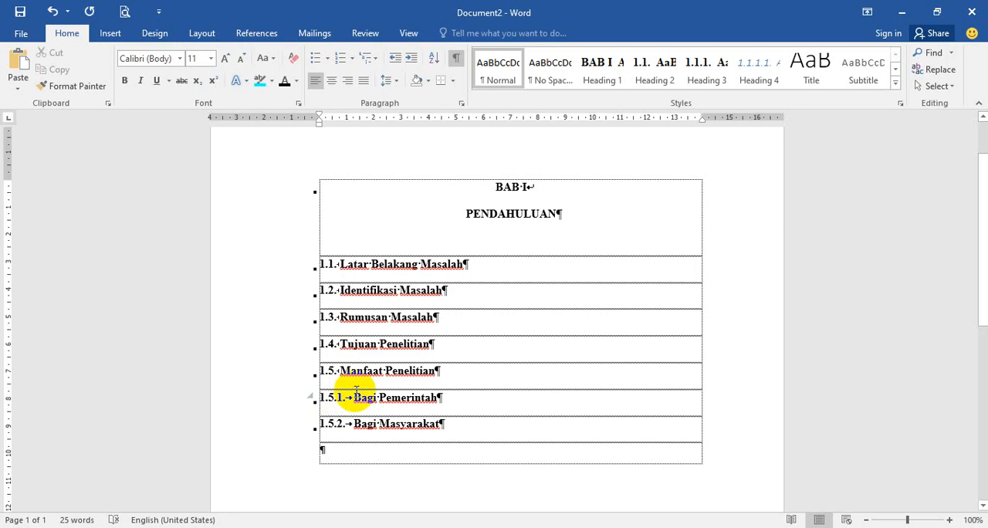
Step: Copy the three highlighted Multilevel List paragraphs from Document1 into a new paragraph below Latar Belakang Masalah in Document2
click(485, 264)
key(Return)
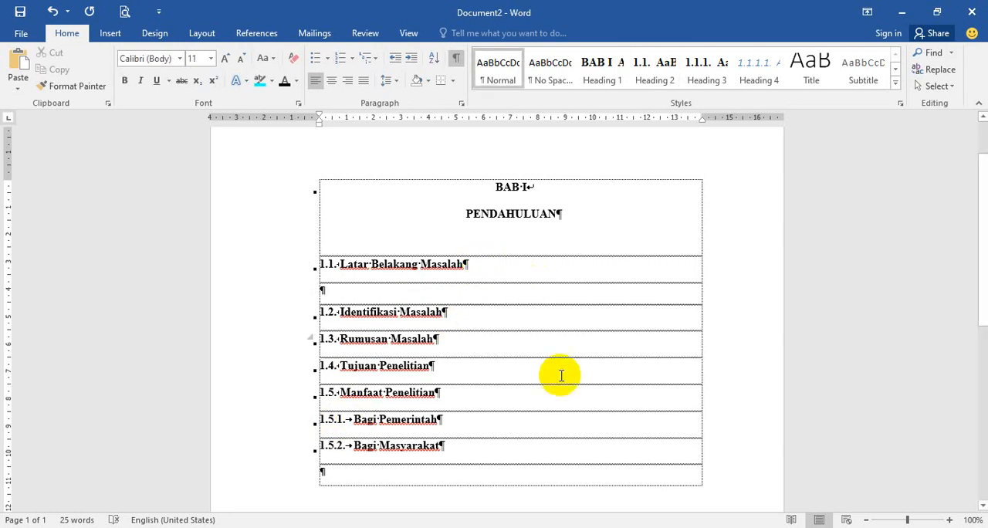
click(622, 527)
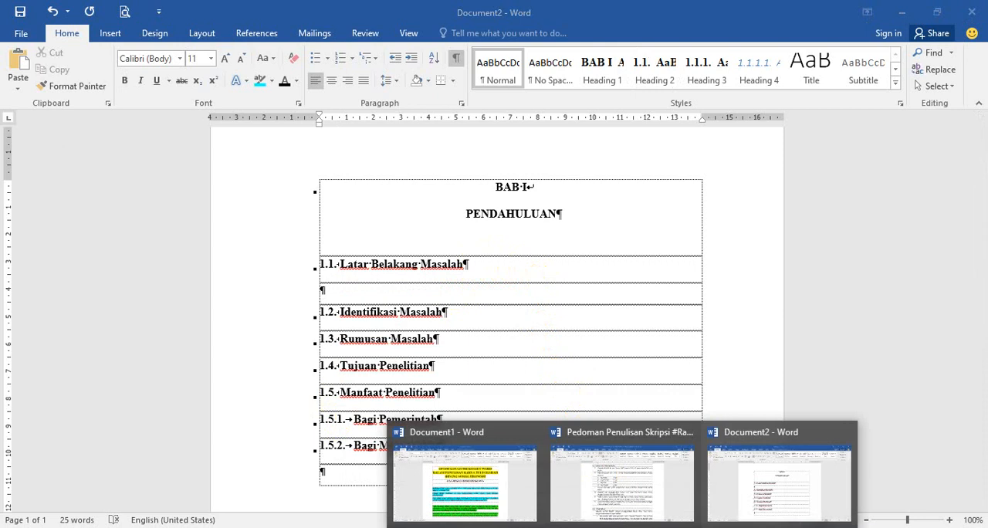
click(514, 487)
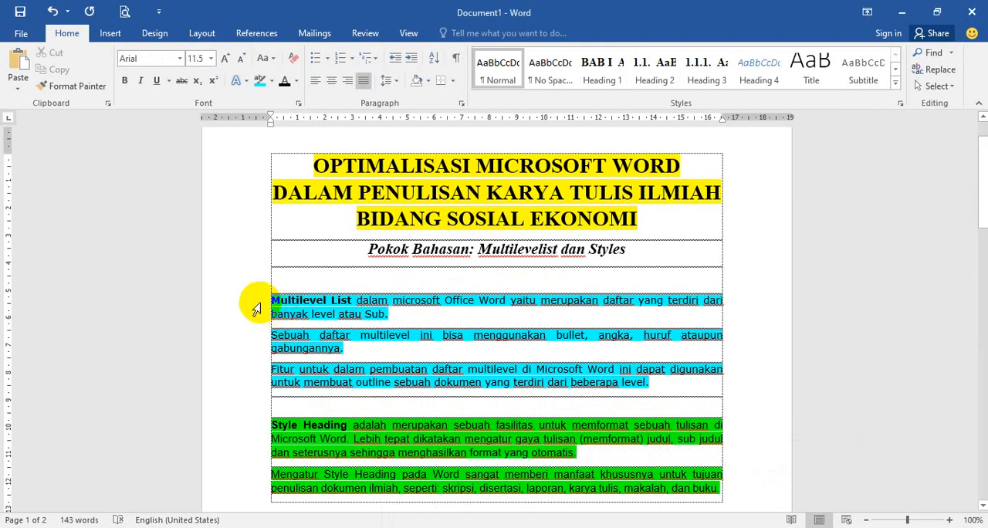
drag(256, 309, 258, 378)
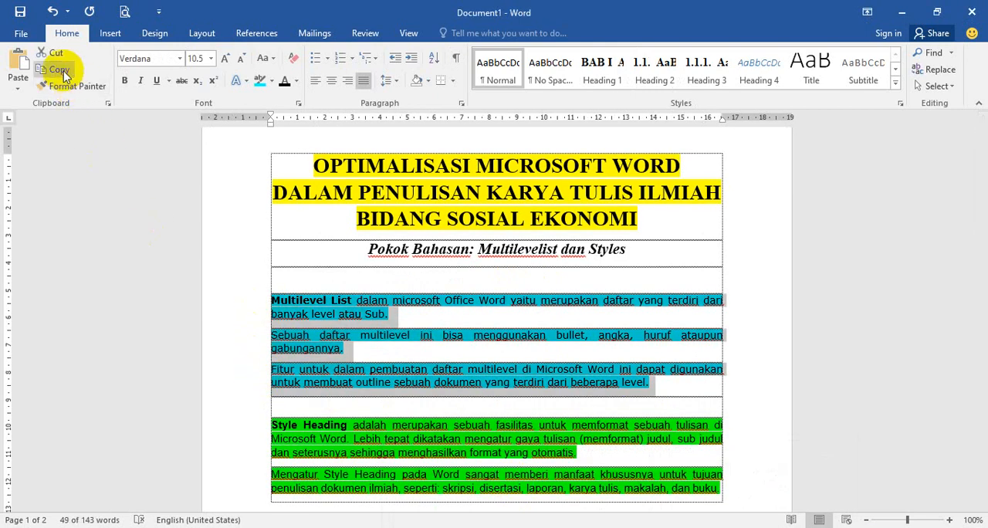
click(65, 74)
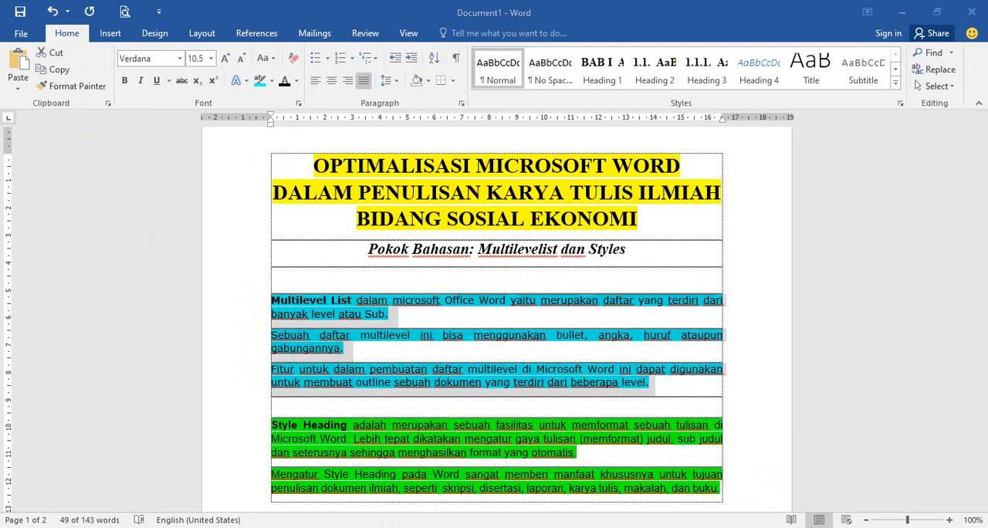
click(762, 489)
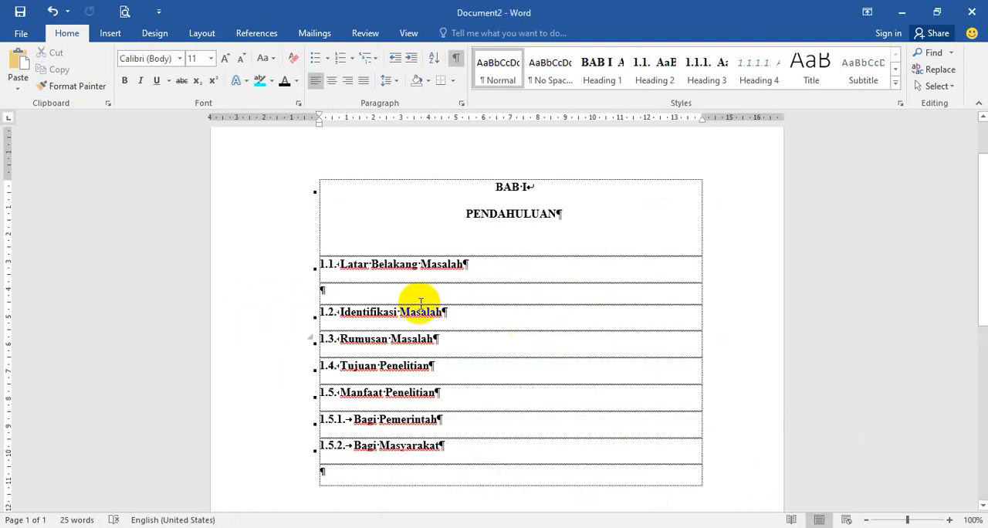
click(375, 288)
click(19, 64)
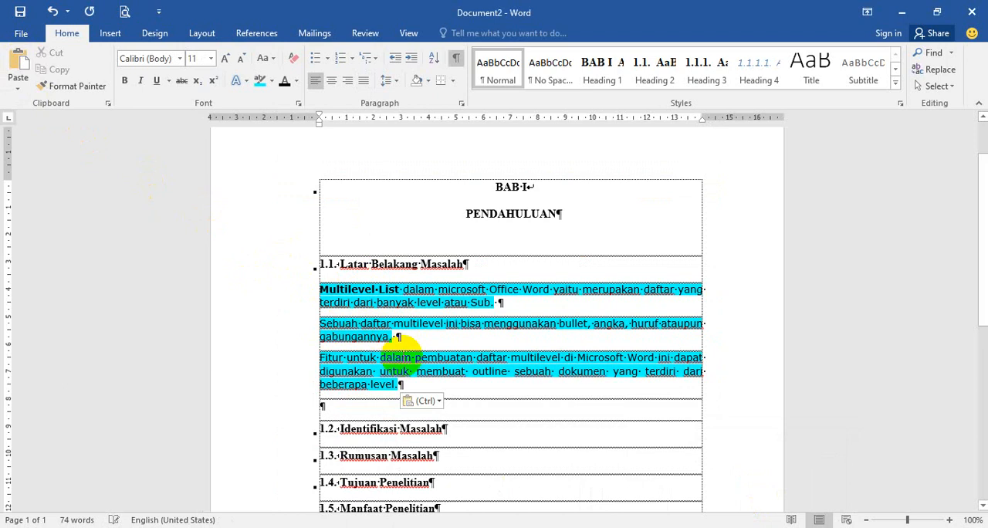
Step: Merge the three pasted paragraphs into a single one and delete the empty paragraph above Identifikasi Masalah
click(340, 330)
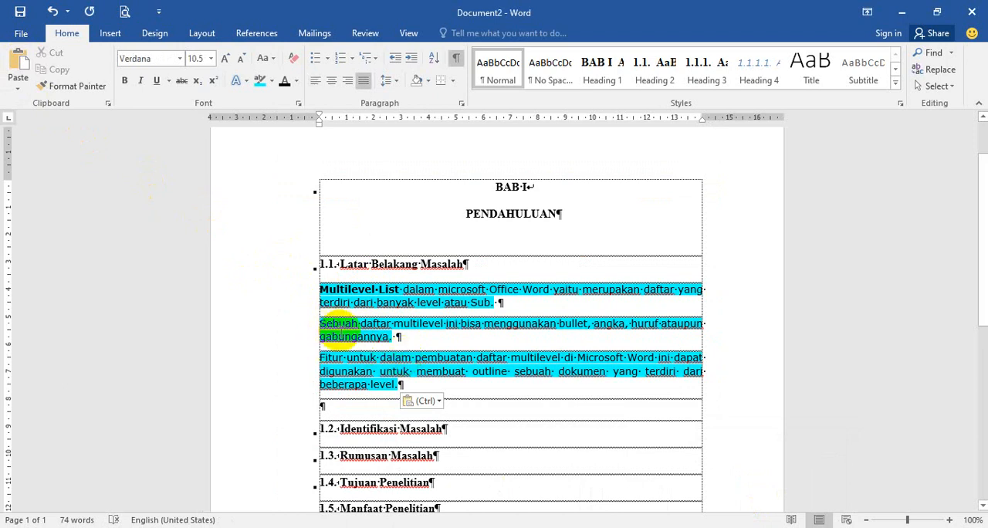
key(BackSpace)
click(316, 340)
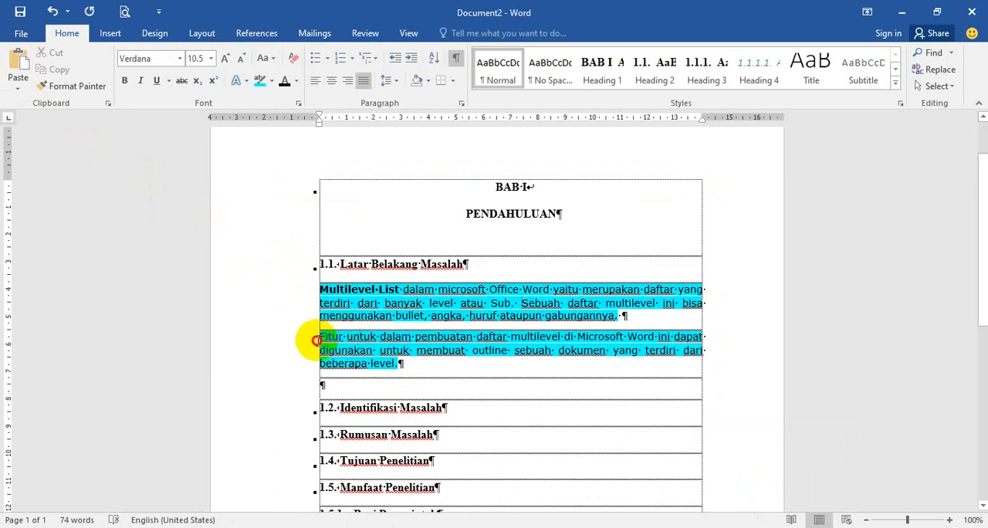
key(BackSpace)
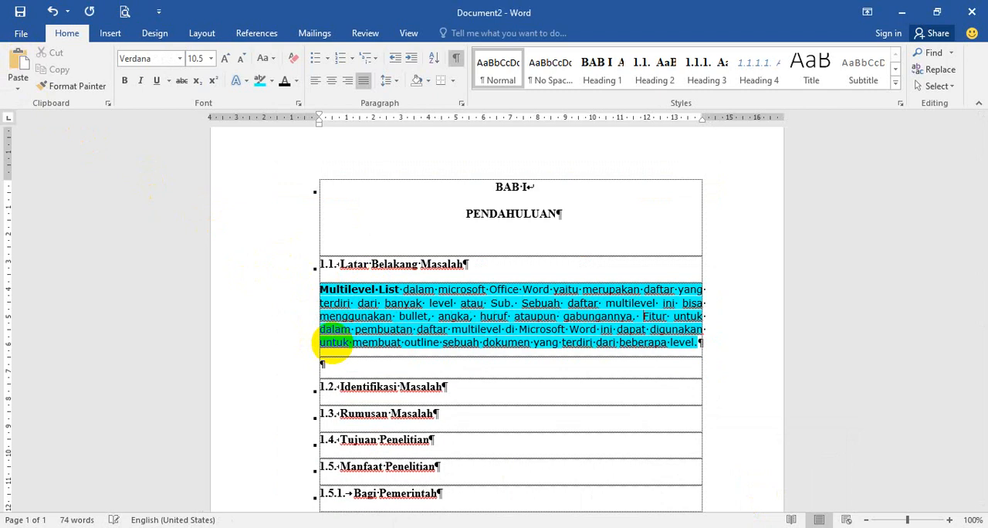
click(334, 363)
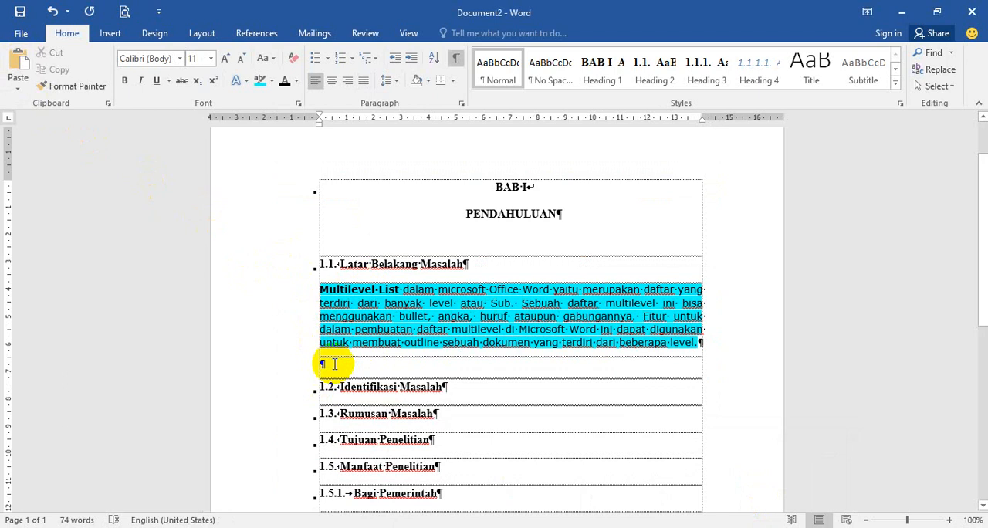
key(Delete)
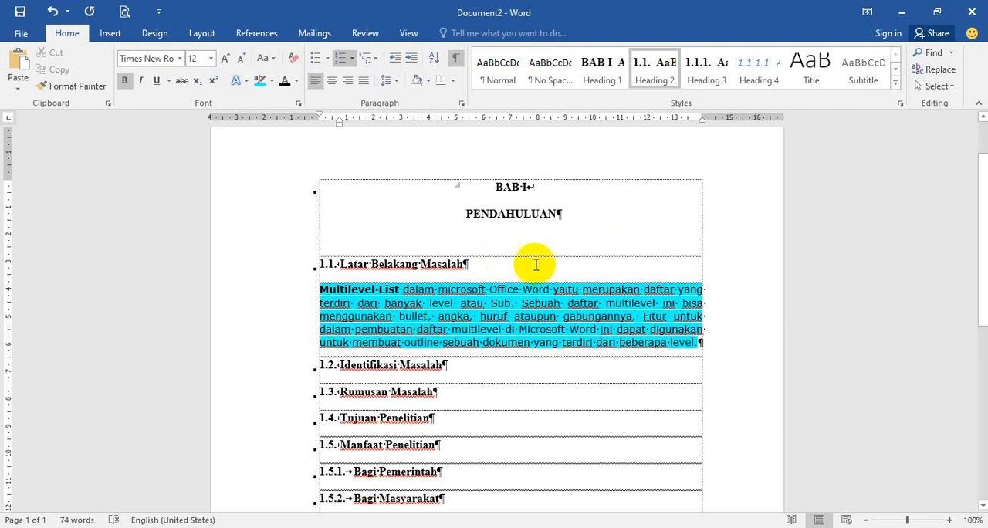
Step: Format the pasted Multilevel List paragraph in Times New Roman, size 12, with no highlight color
click(300, 293)
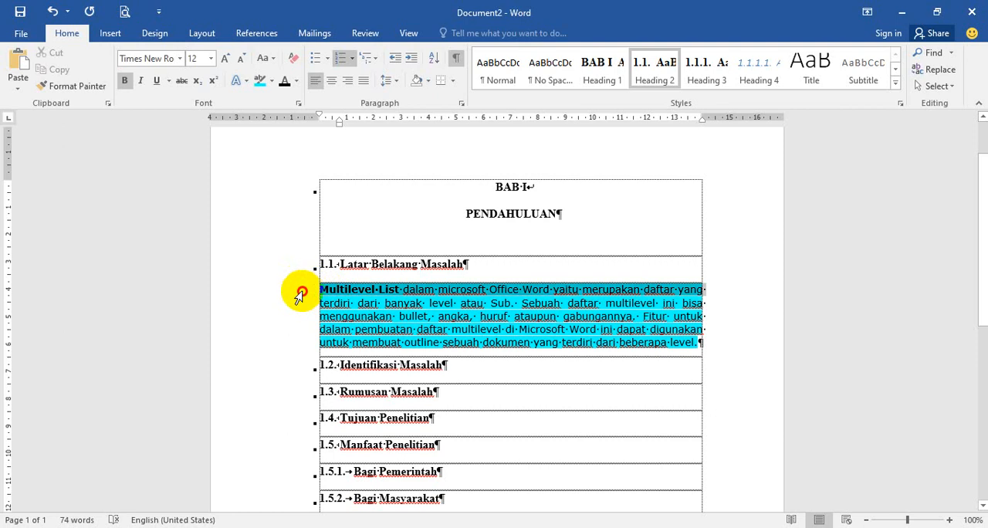
drag(301, 293, 308, 354)
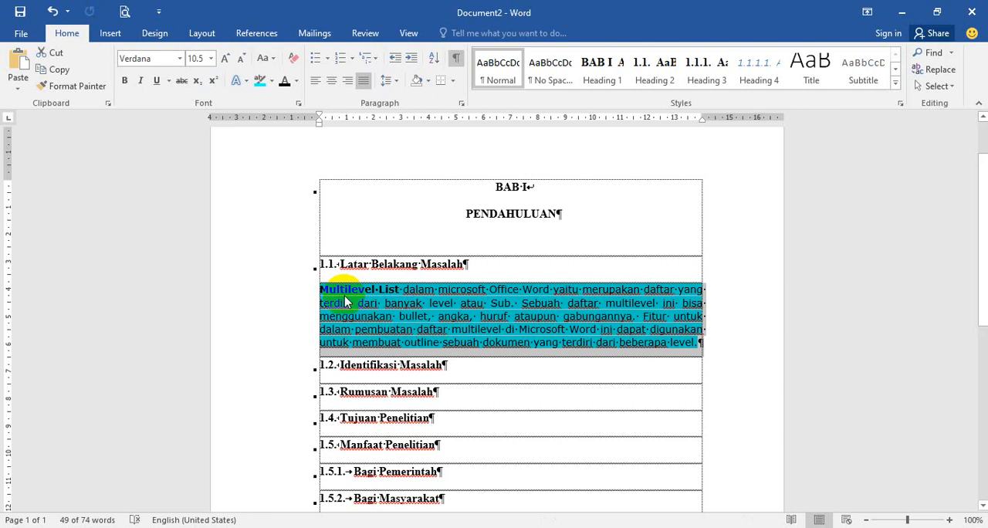
click(179, 59)
click(162, 146)
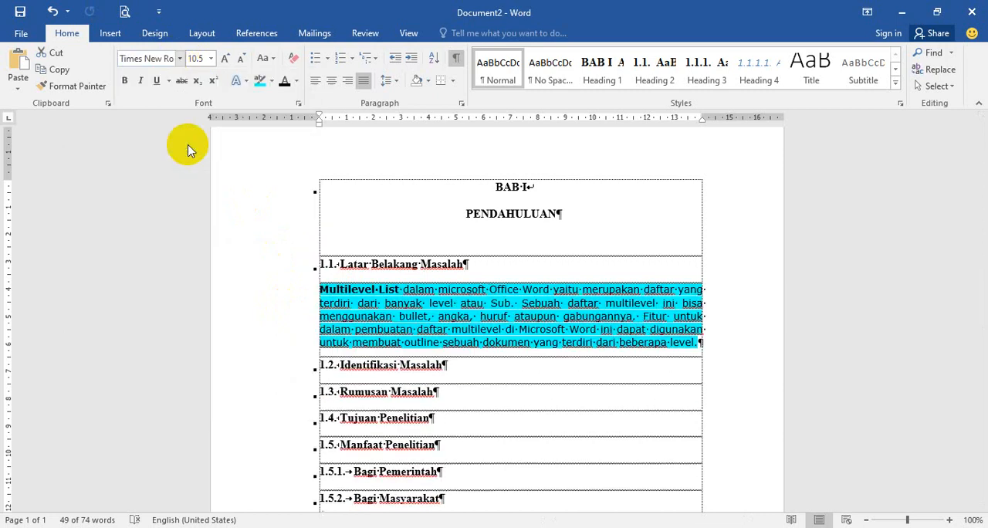
click(209, 58)
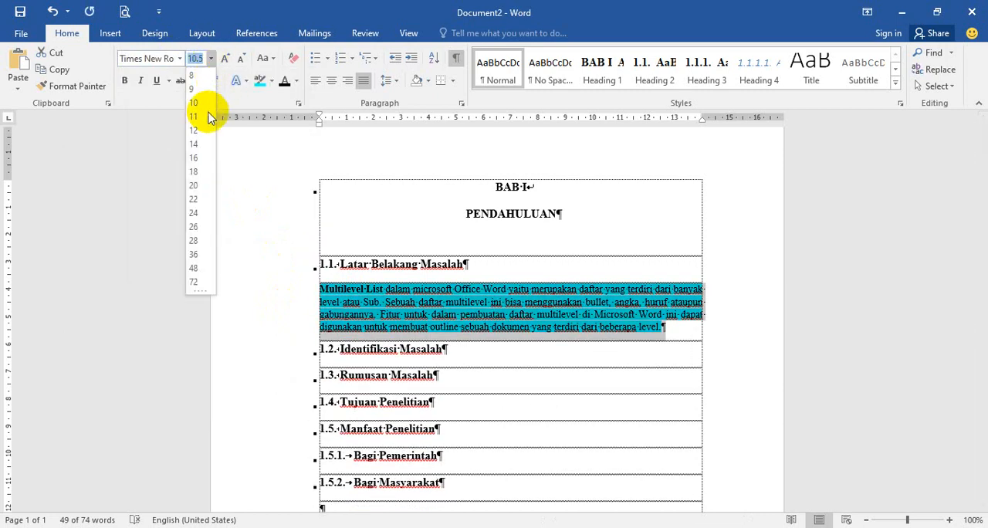
click(194, 130)
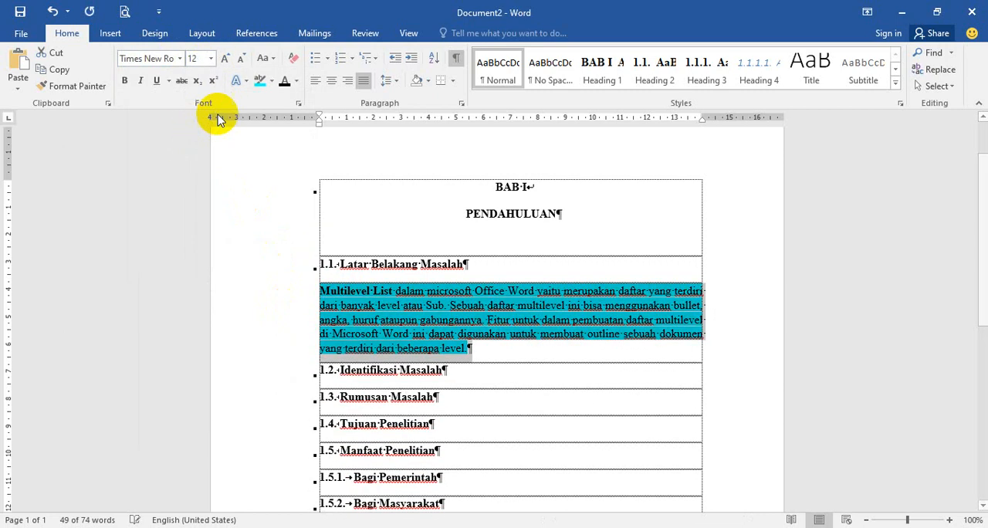
click(272, 84)
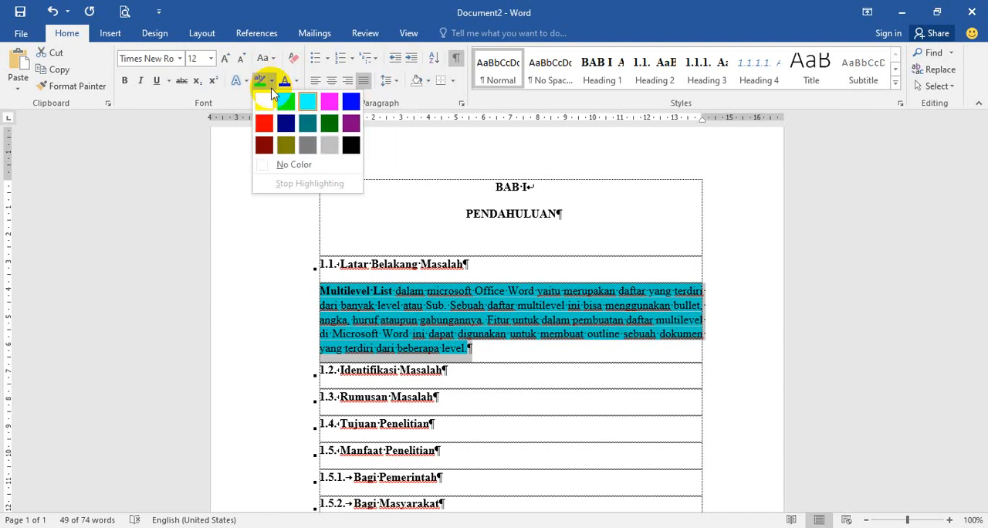
click(290, 166)
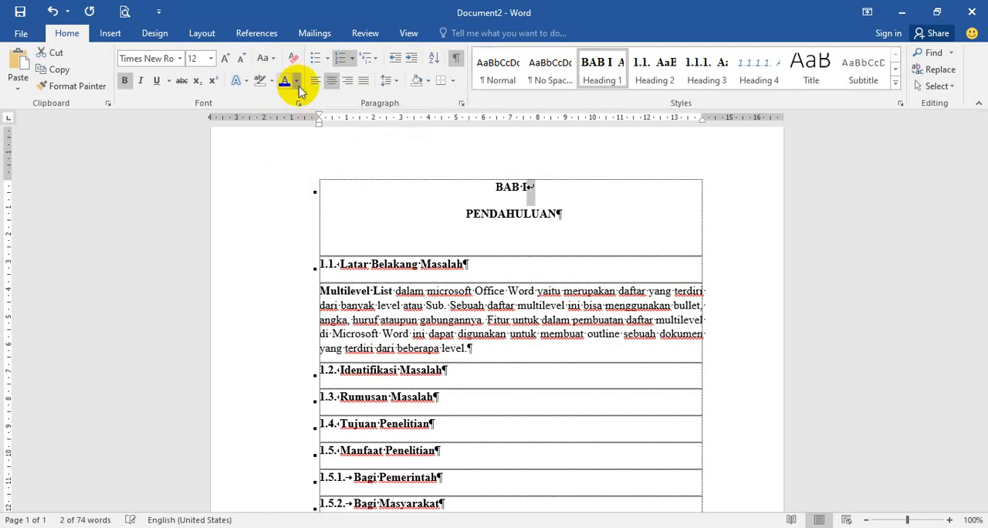
Step: Set the font color of the line break after BAB I to black
click(297, 82)
click(296, 131)
click(296, 81)
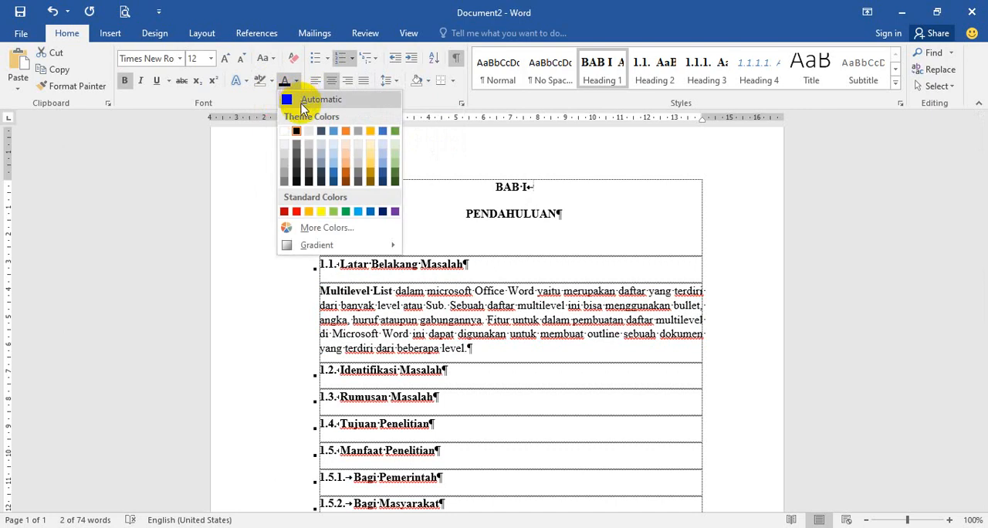
click(296, 130)
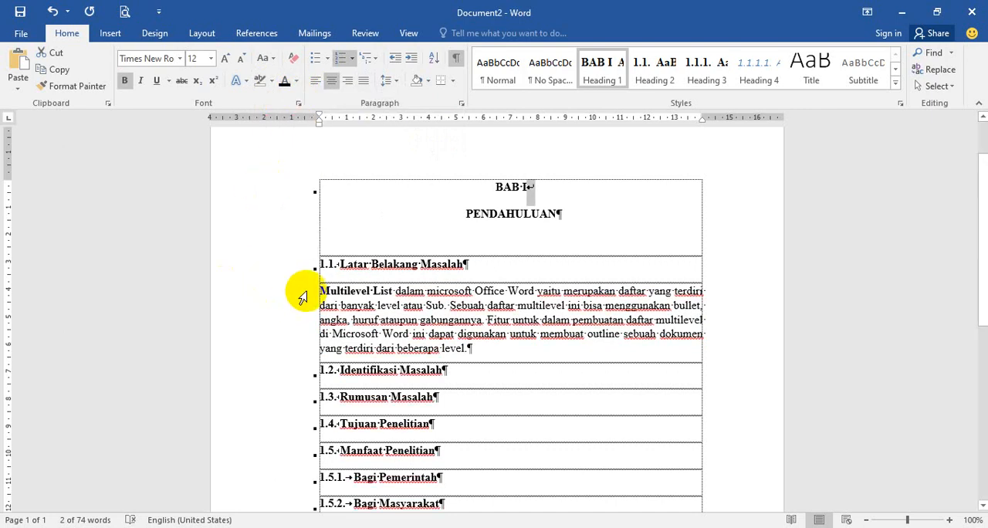
Step: Remove the bold formatting from the body paragraph below Latar Belakang Masalah
drag(304, 294, 327, 344)
click(126, 80)
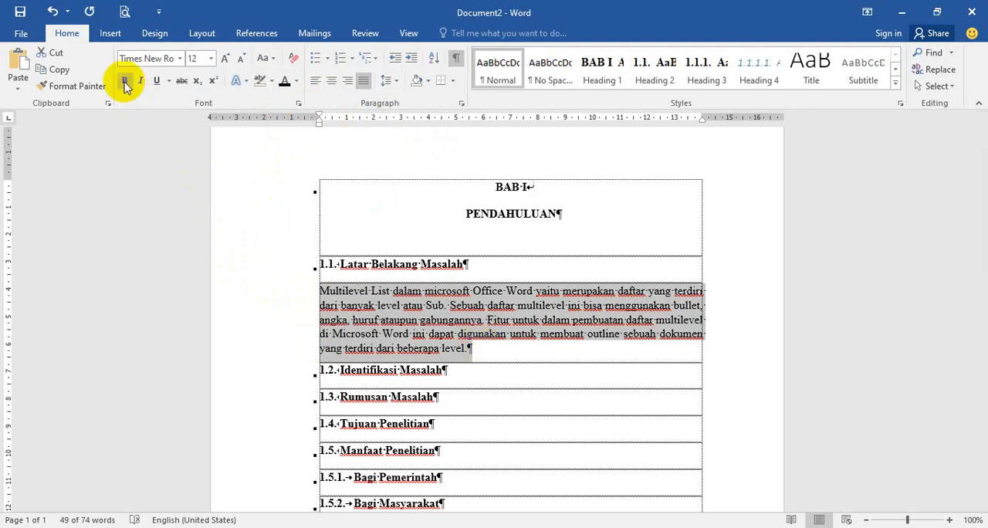
Step: Set the body paragraph below Latar Belakang Masalah to 0 pt spacing after and double line spacing
click(461, 103)
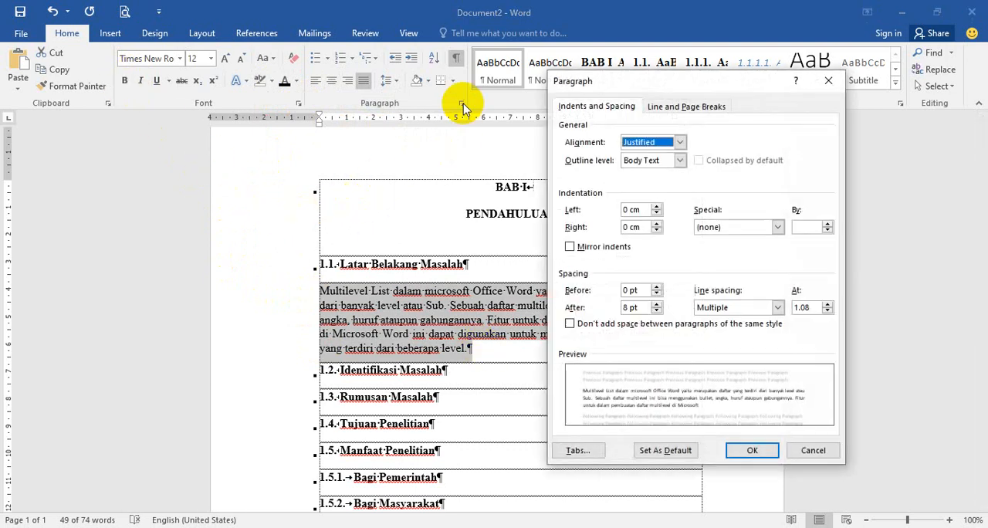
click(656, 311)
click(657, 311)
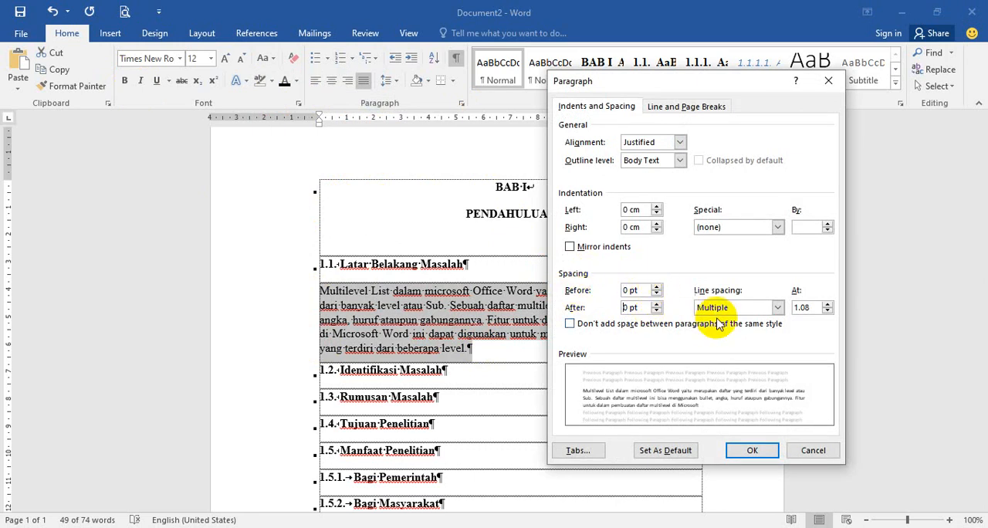
click(777, 308)
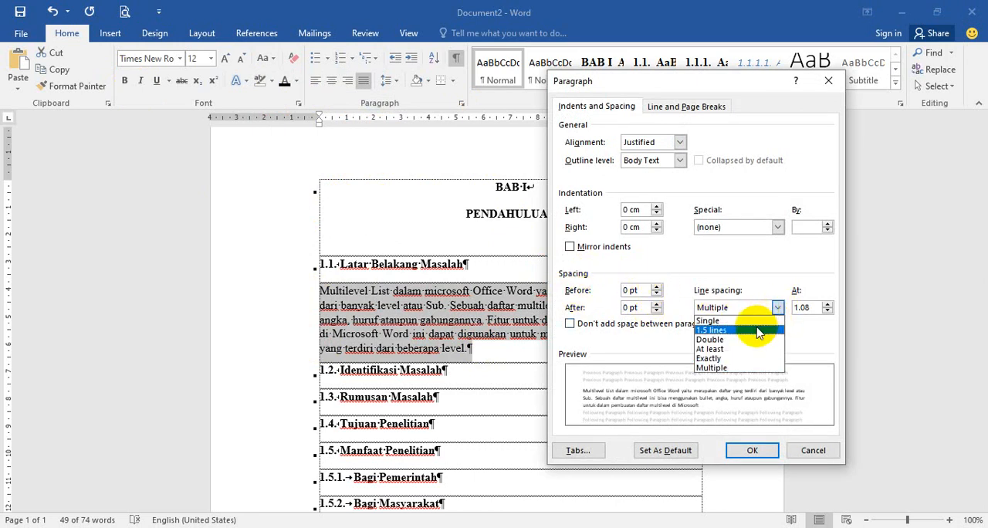
click(699, 340)
Step: Give the same body paragraph a first-line indent of 1 cm and apply the paragraph settings
click(778, 228)
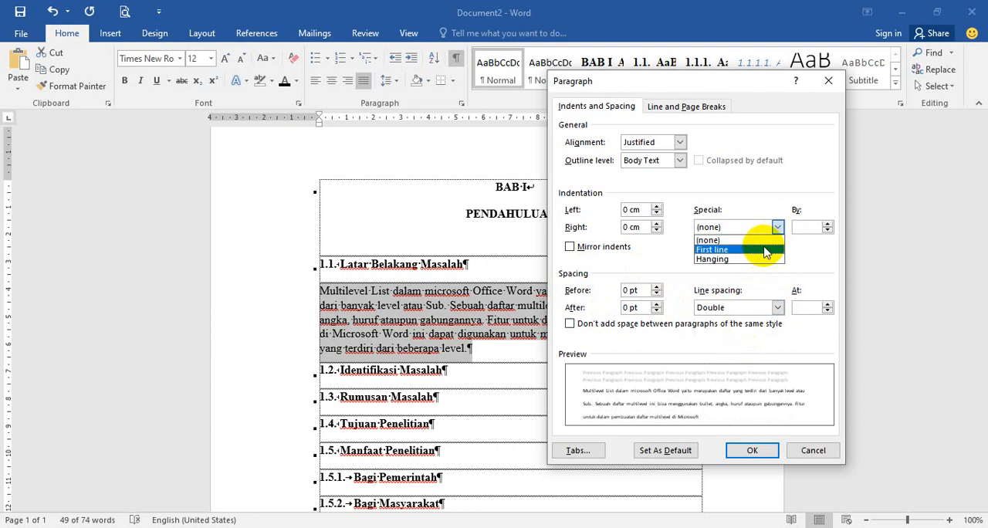
click(765, 250)
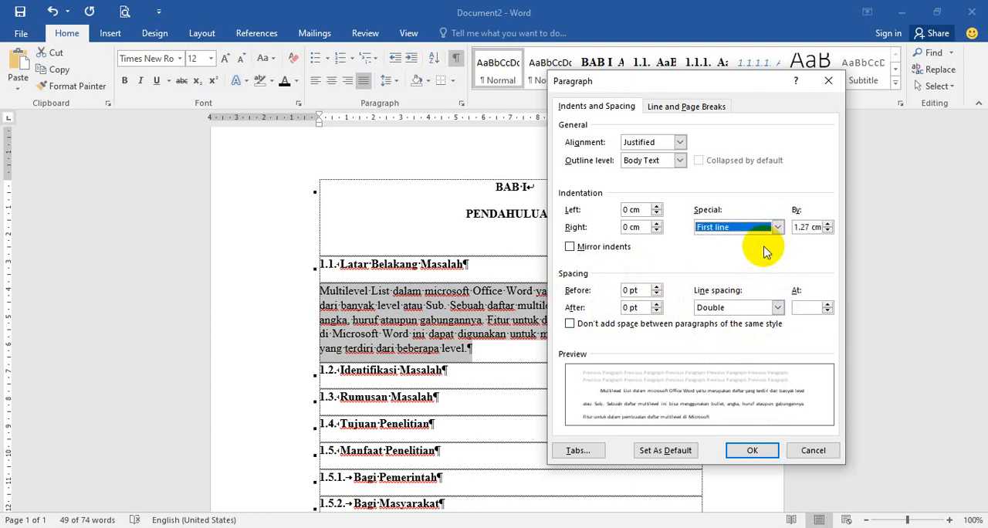
click(828, 231)
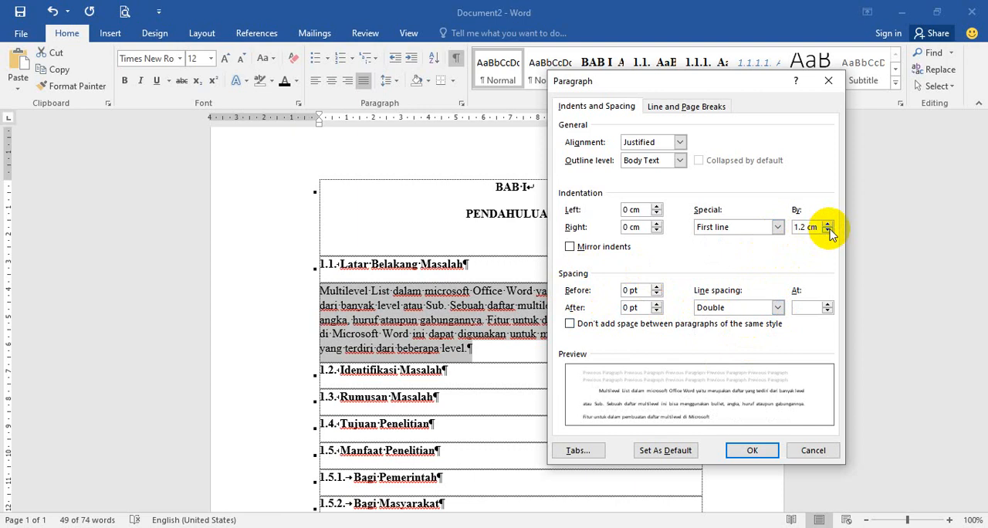
click(827, 231)
click(828, 231)
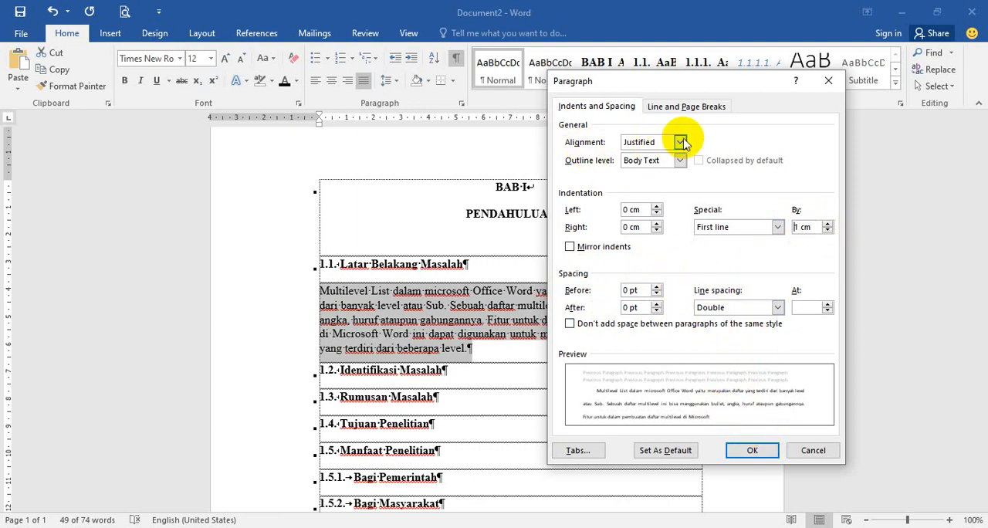
click(752, 451)
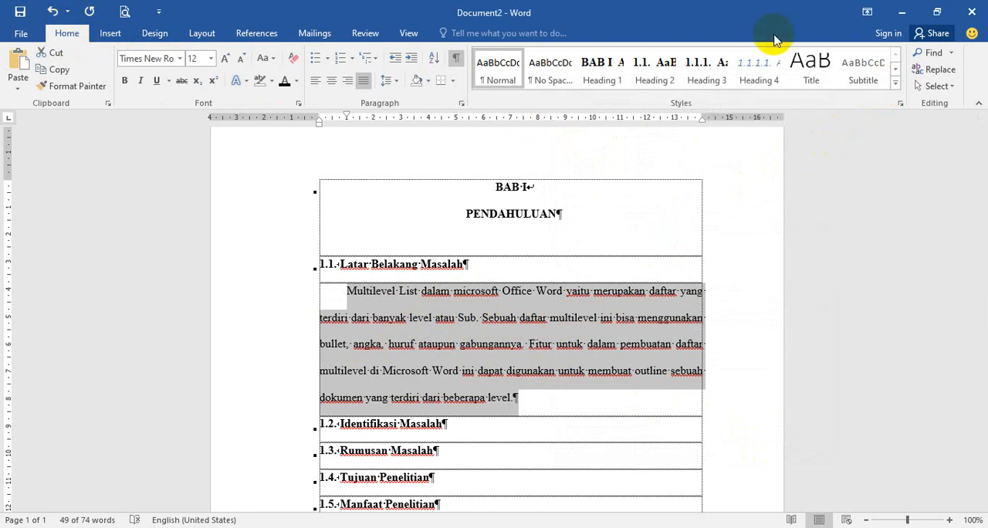
Step: Create a new style named Paragraf SubBAB from the formatting of the selected body paragraph
click(897, 84)
click(958, 185)
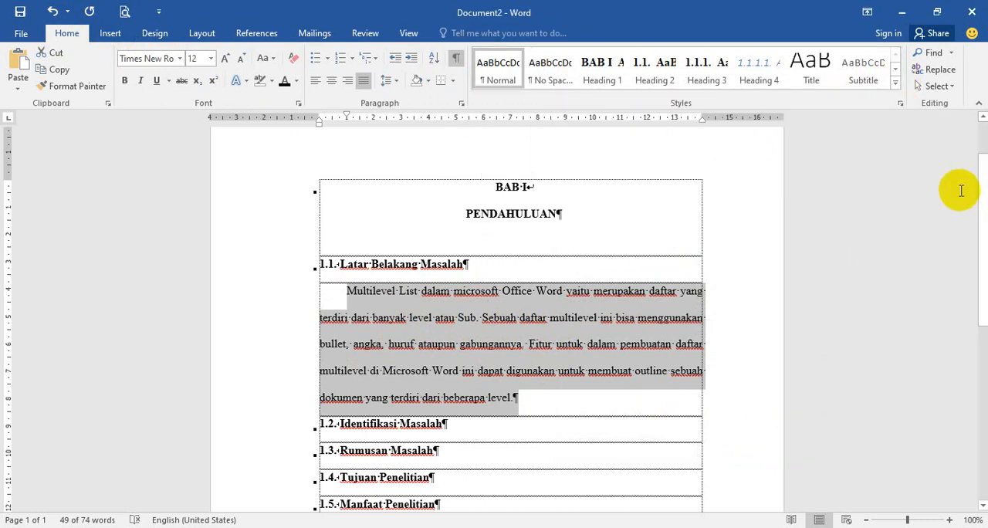
click(895, 86)
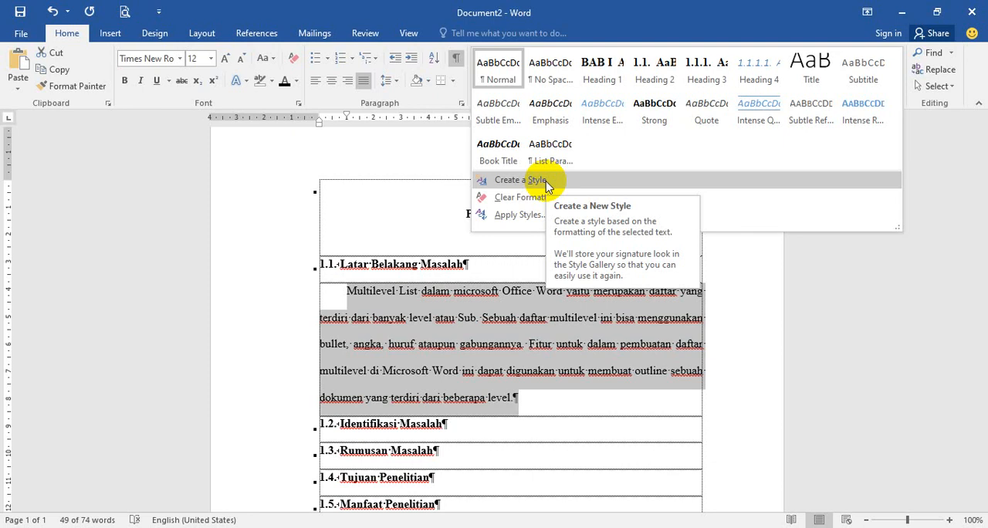
click(545, 184)
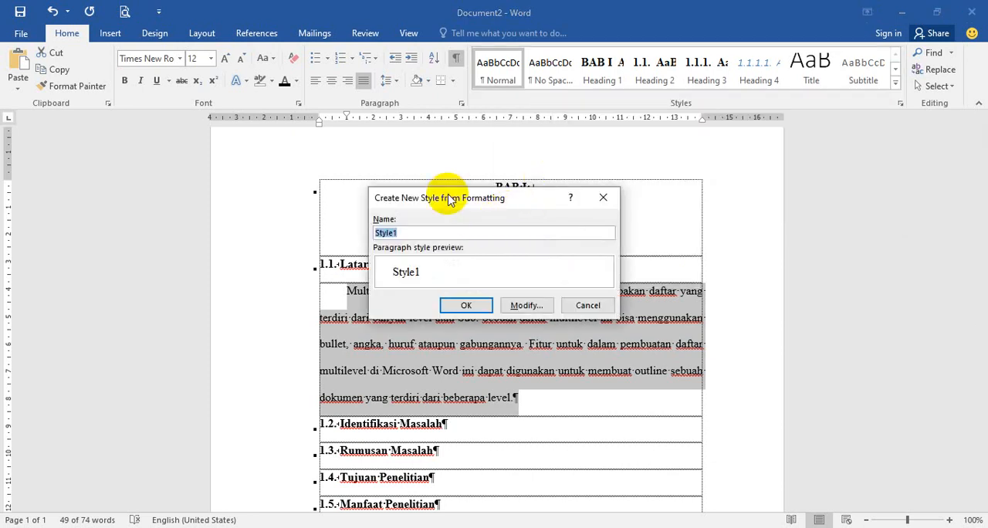
drag(448, 195, 561, 186)
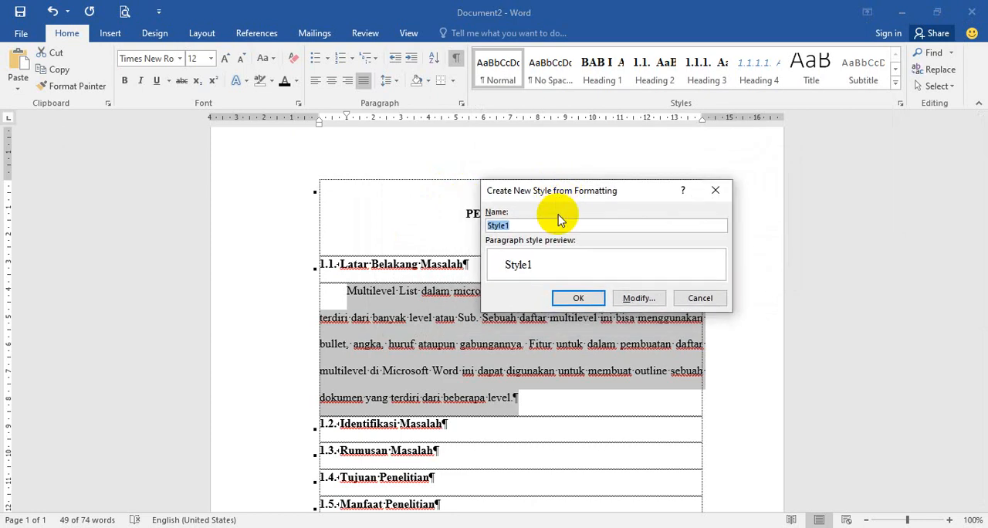
text(Pa)
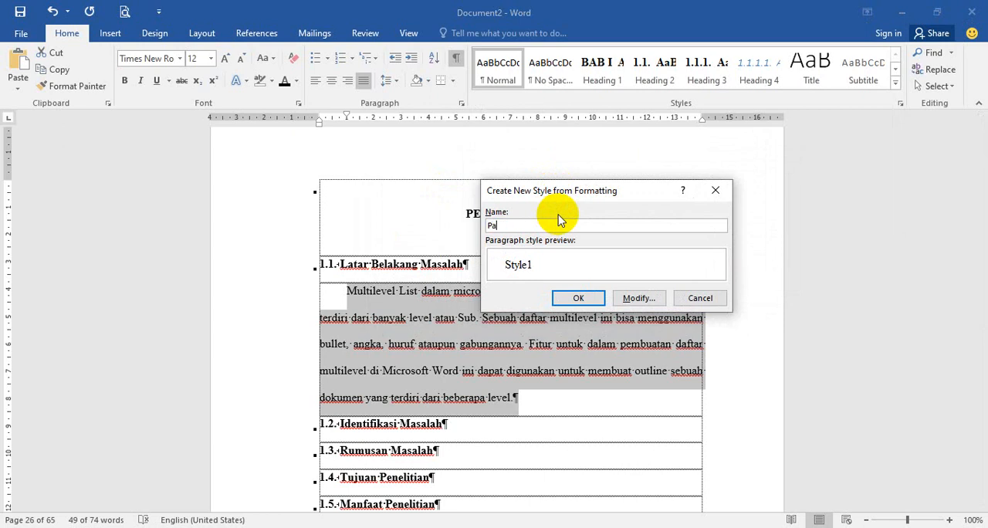
text(ragraf SubBa=)
key(BackSpace)
key(BackSpace)
click(579, 298)
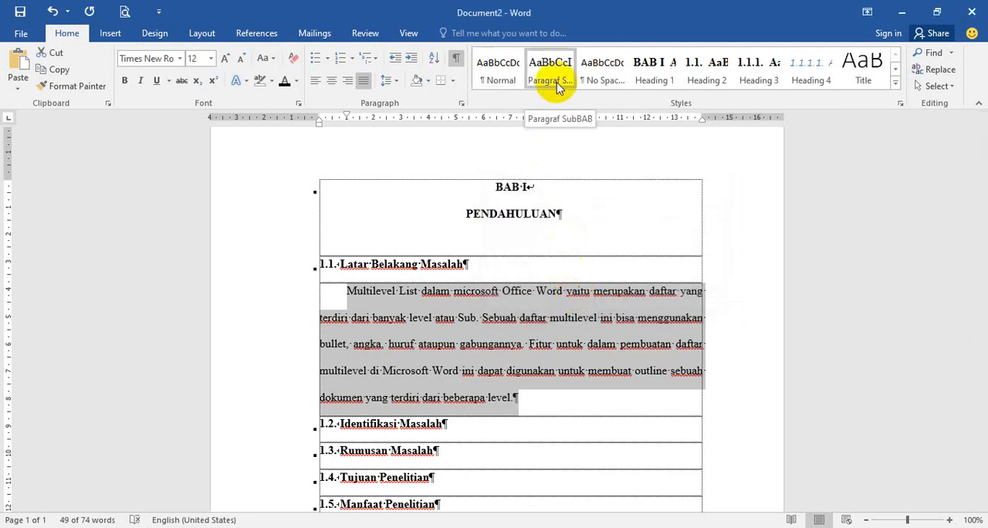
click(536, 400)
key(Return)
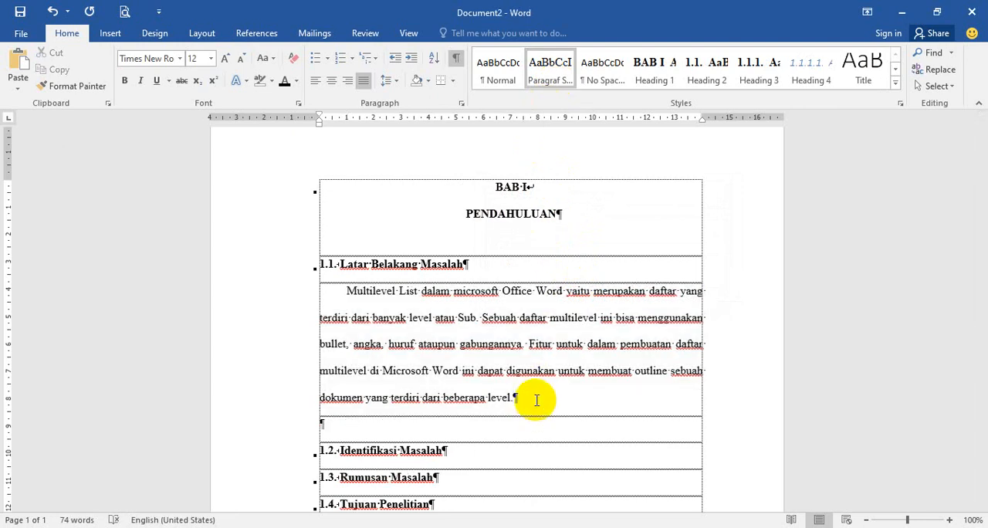
key(Delete)
Step: Add an empty paragraph below the 1.2. Identifikasi Masalah heading
click(457, 423)
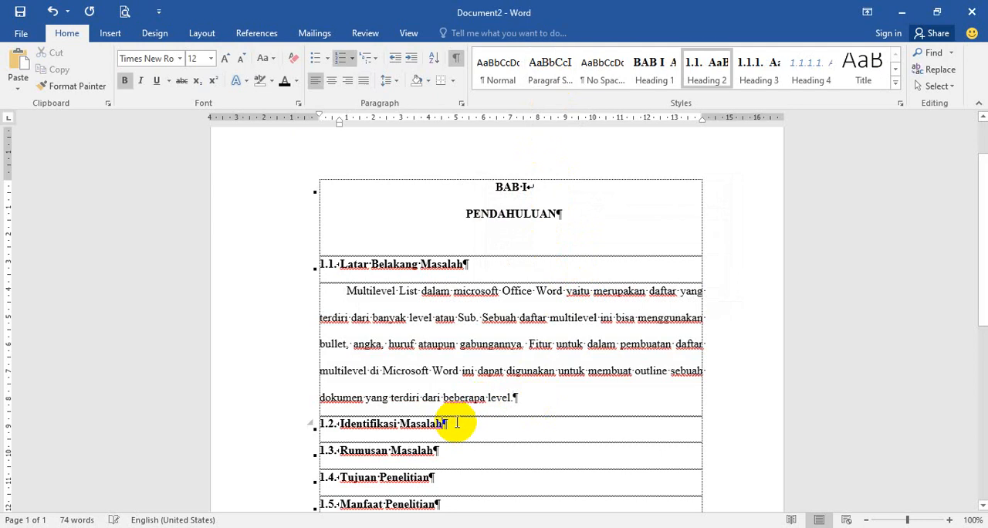
key(Return)
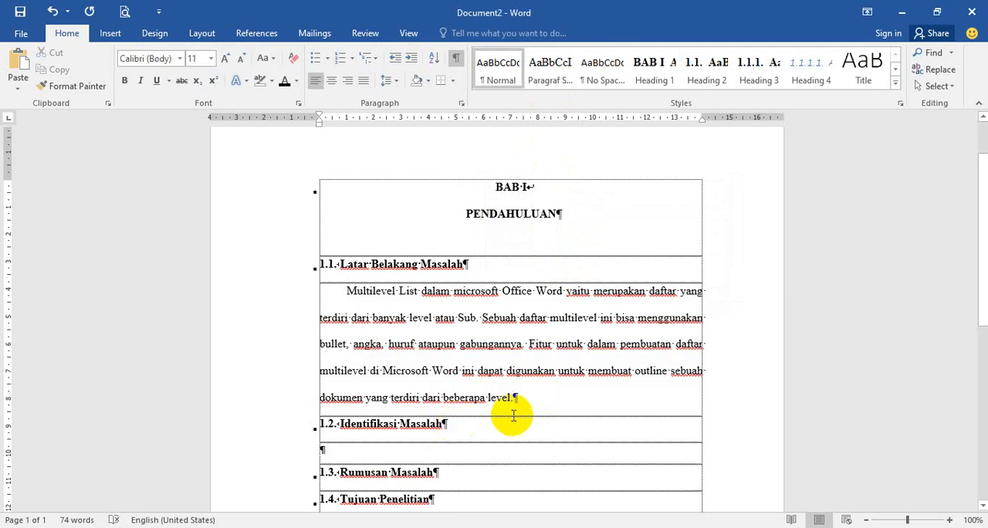
scroll(505, 411, down, 3)
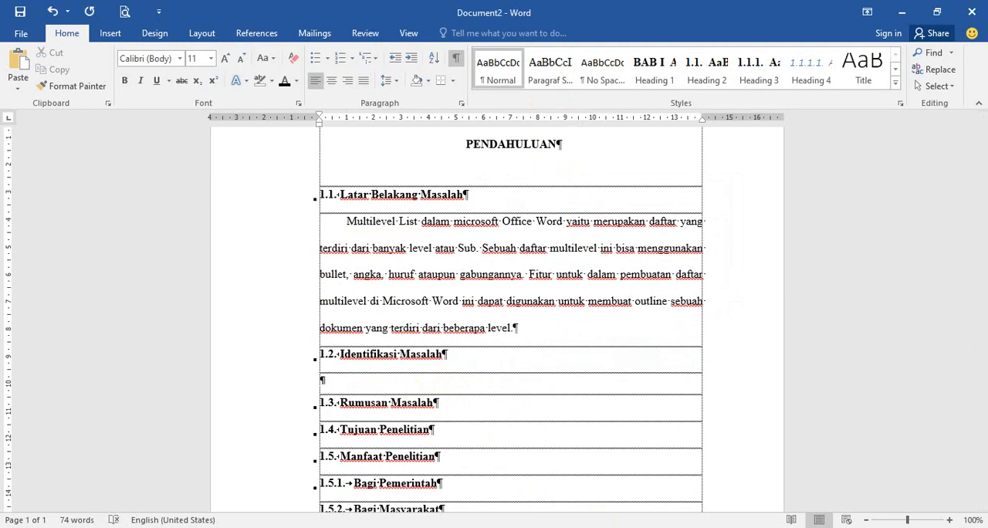
Step: Switch to Document1 and copy the two green-highlighted paragraphs about Style Heading
click(425, 457)
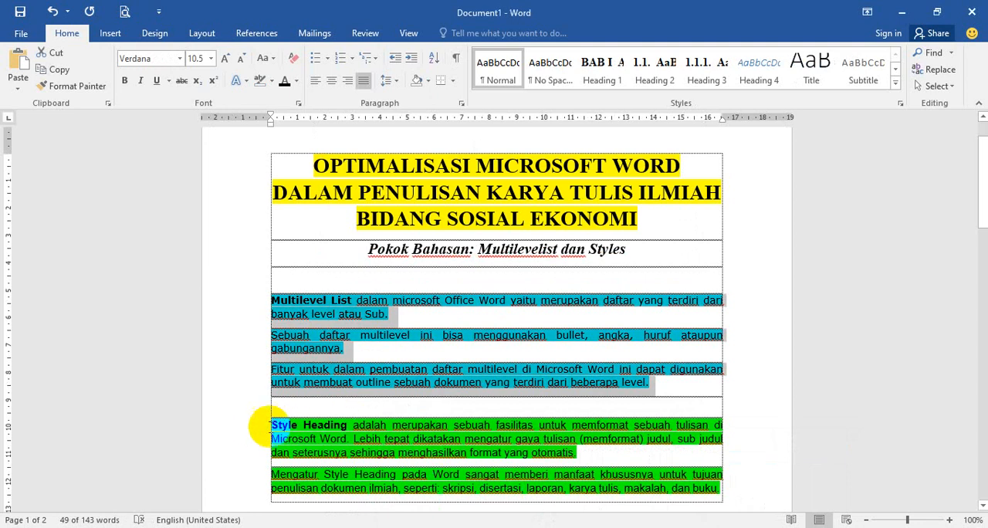
drag(260, 429, 263, 486)
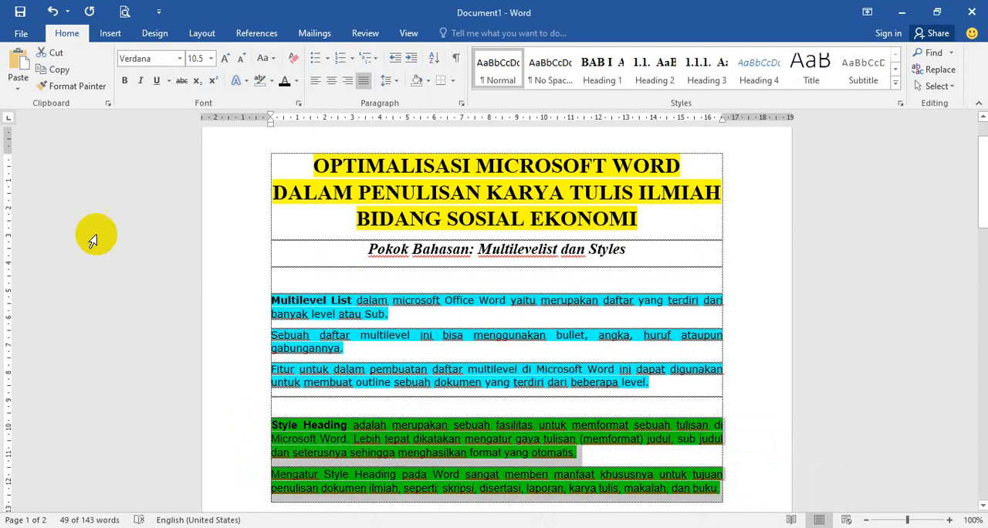
click(54, 70)
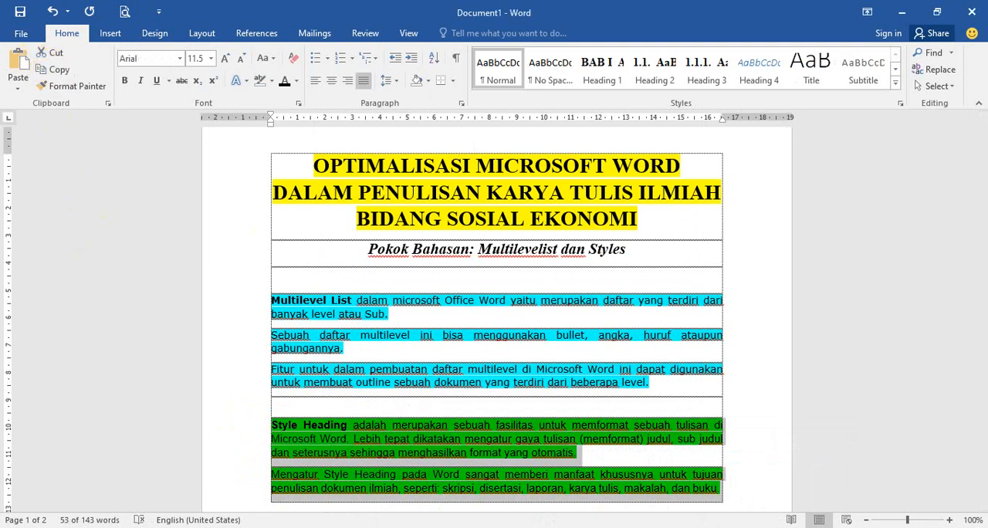
Step: Return to Document2 and paste the copied paragraphs into the empty paragraph under Identifikasi Masalah
click(735, 505)
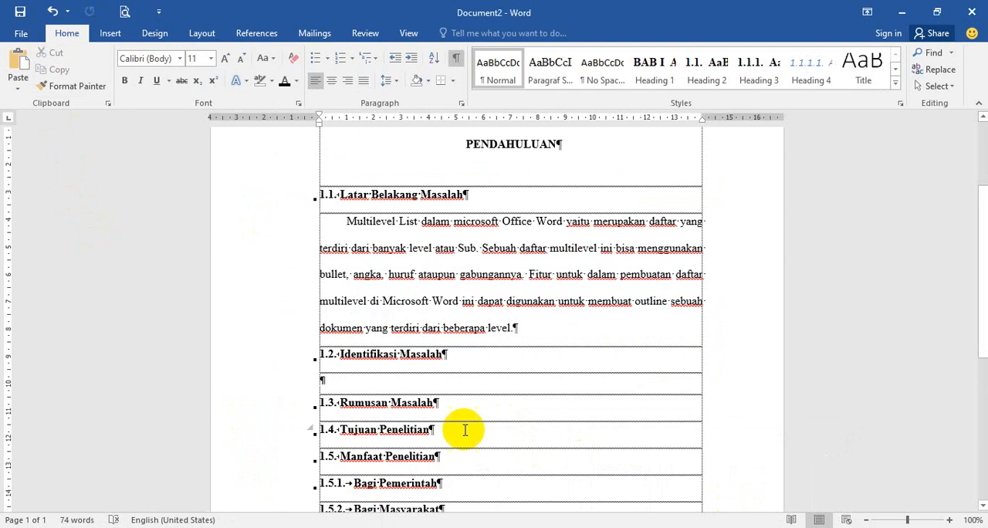
click(335, 378)
click(16, 65)
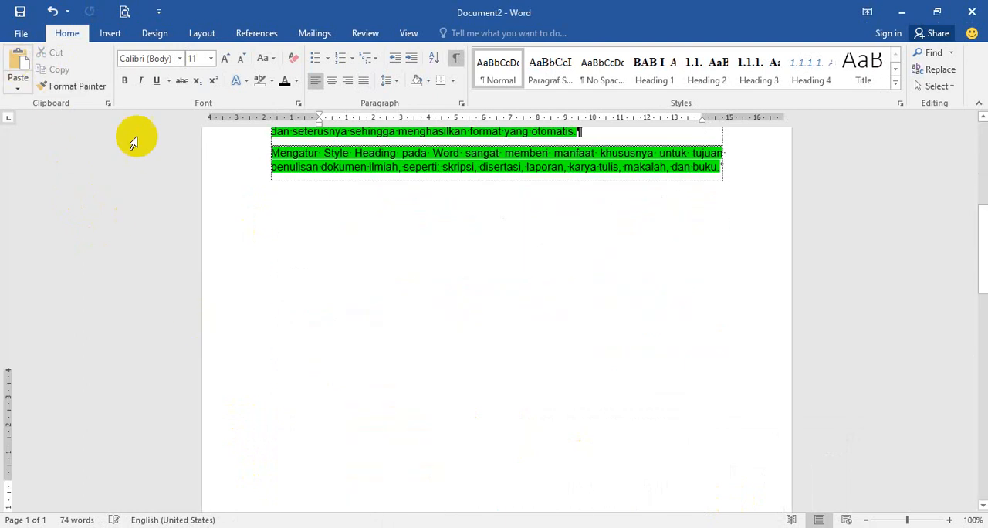
click(379, 331)
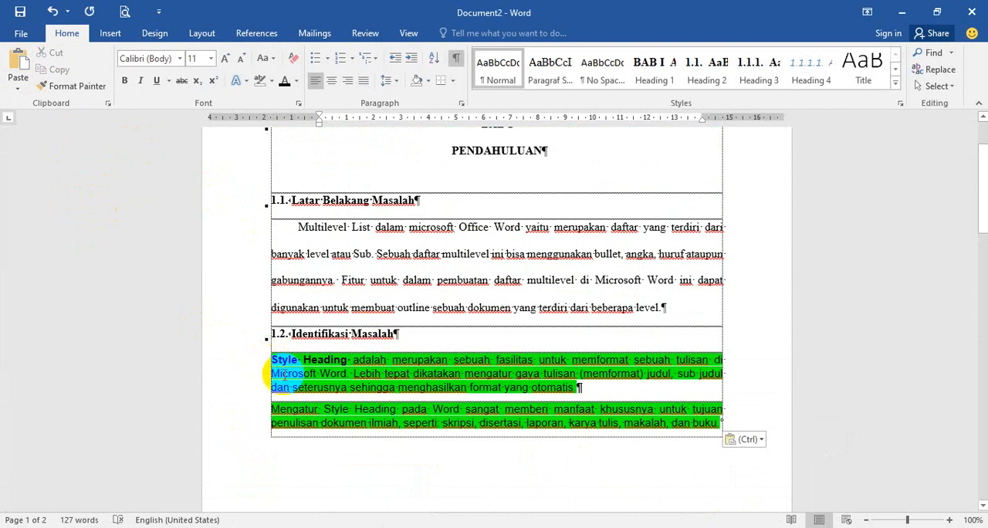
click(344, 255)
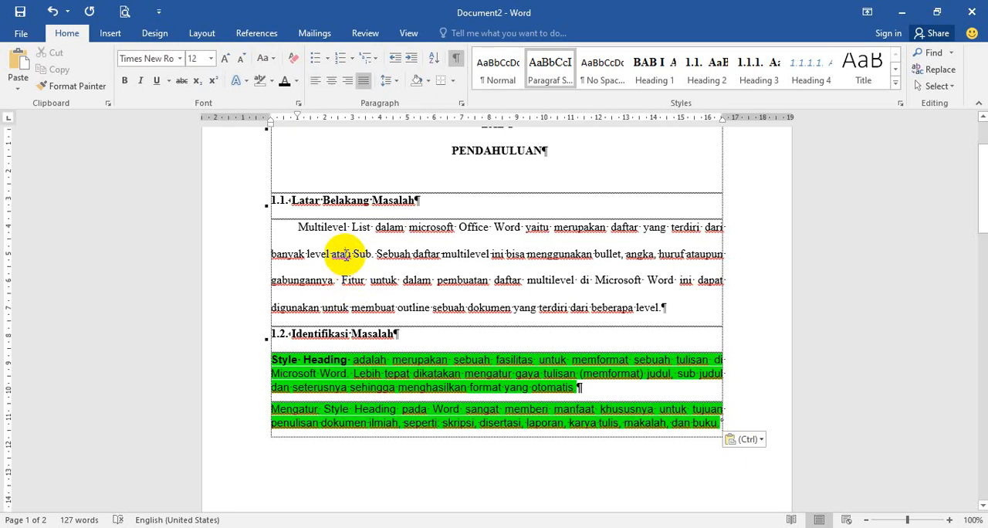
drag(260, 363, 260, 421)
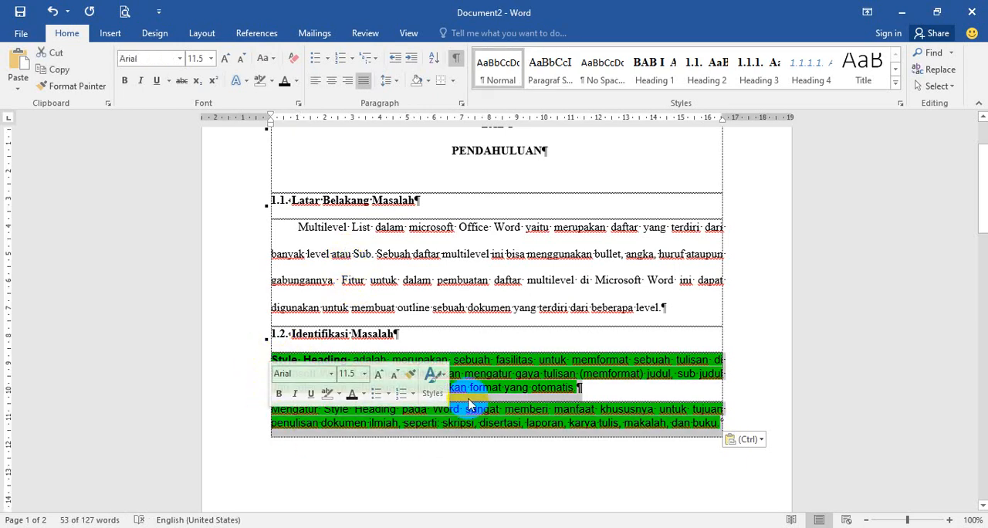
click(501, 374)
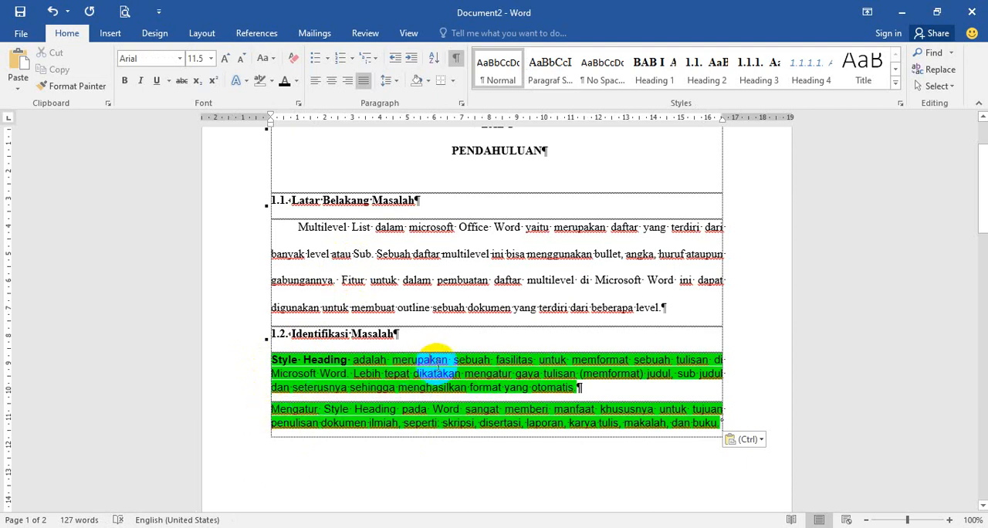
click(558, 82)
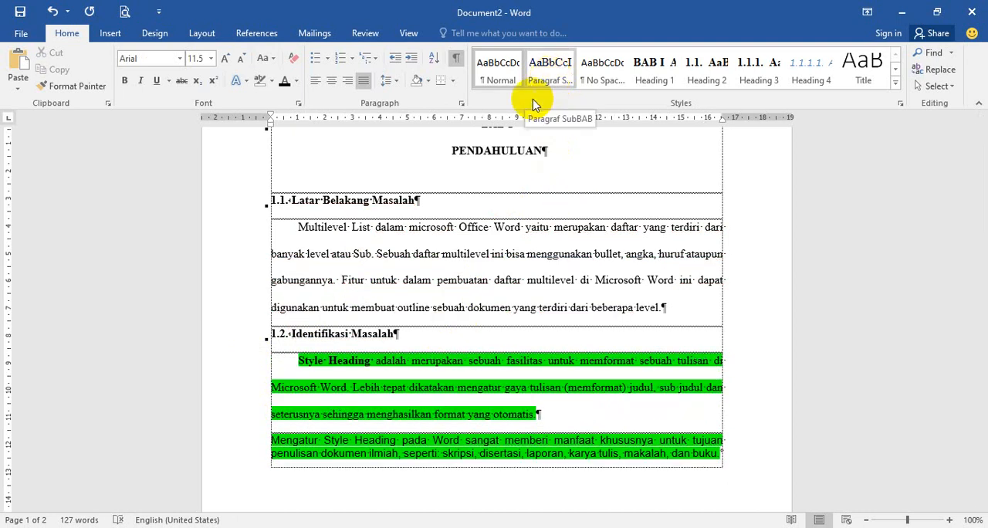
Step: Copy the formatting of the Latar Belakang Masalah body paragraph onto the two pasted Style Heading paragraphs with Format Painter
click(340, 253)
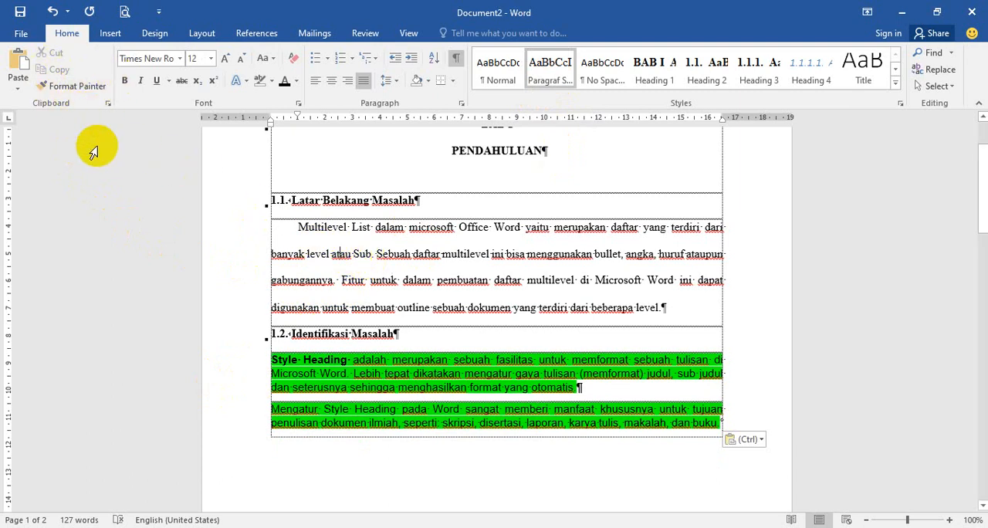
click(76, 86)
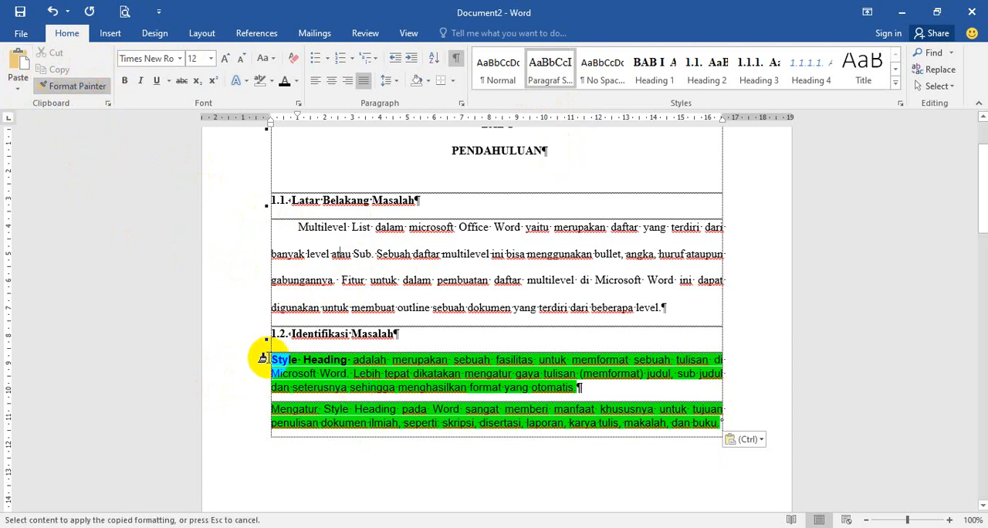
mouse_move(261, 358)
mouse_down()
mouse_move(292, 376)
mouse_move(633, 424)
mouse_move(721, 426)
mouse_up()
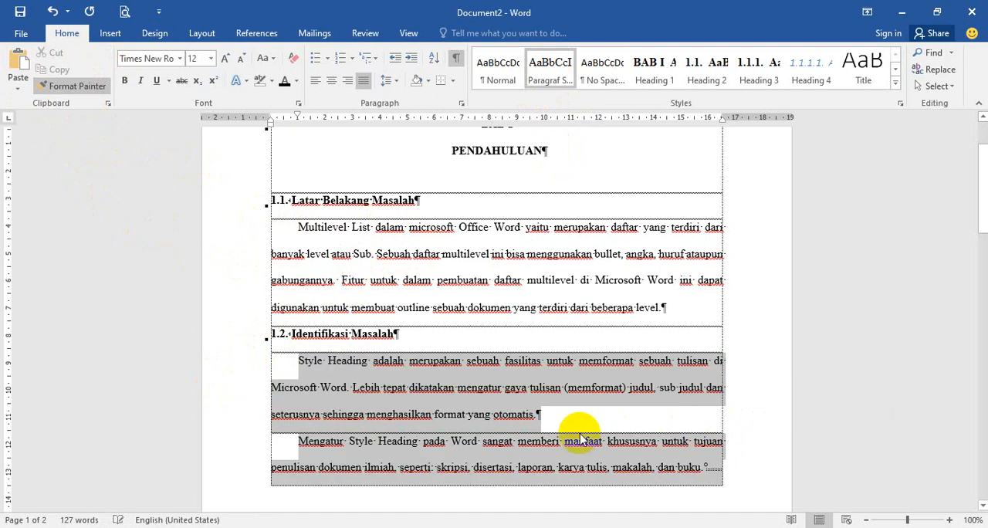
Step: Merge the two Style Heading paragraphs under Identifikasi Masalah into a single paragraph
click(300, 442)
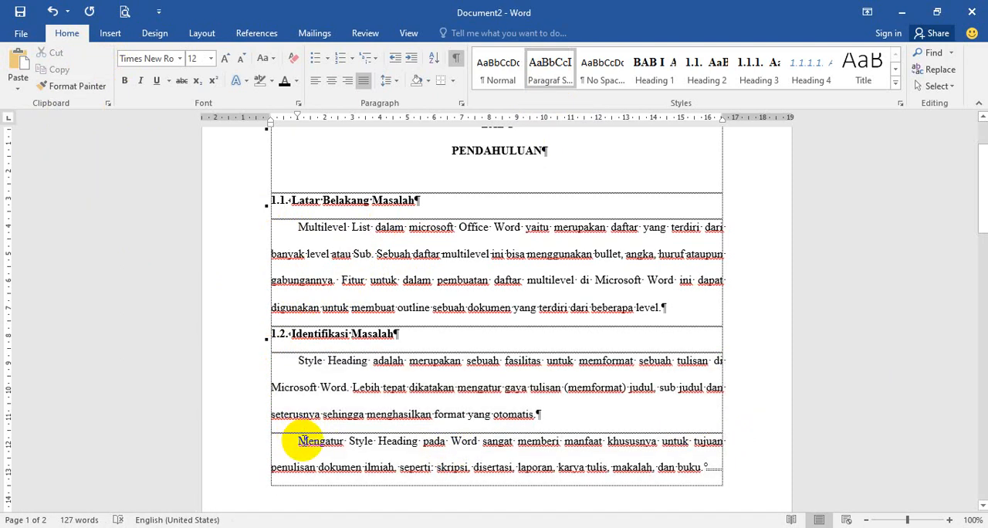
key(BackSpace)
key(BackSpace)
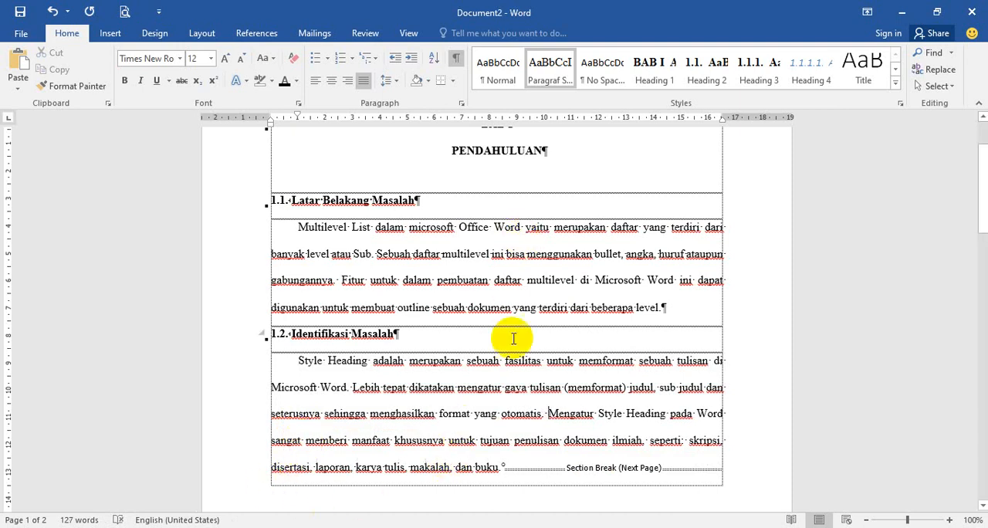
click(491, 280)
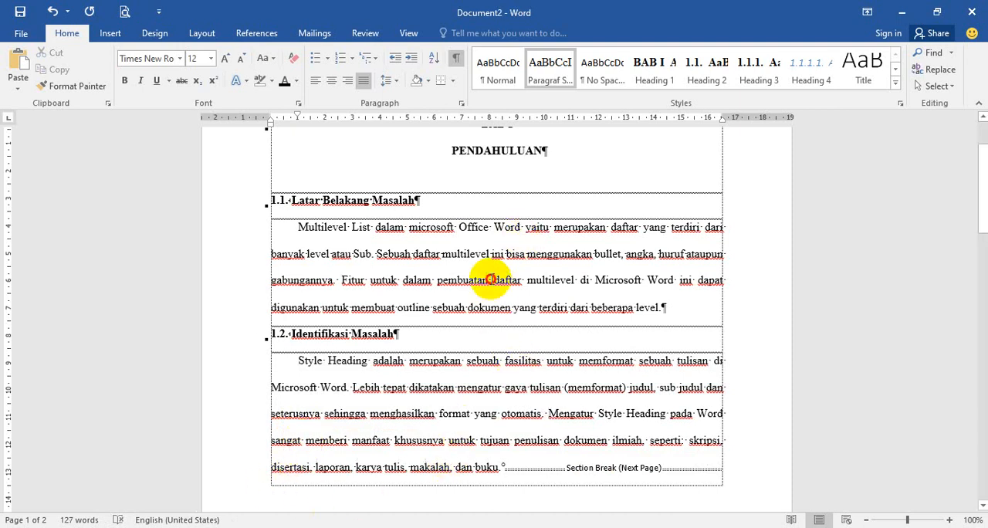
right_click(554, 78)
click(559, 82)
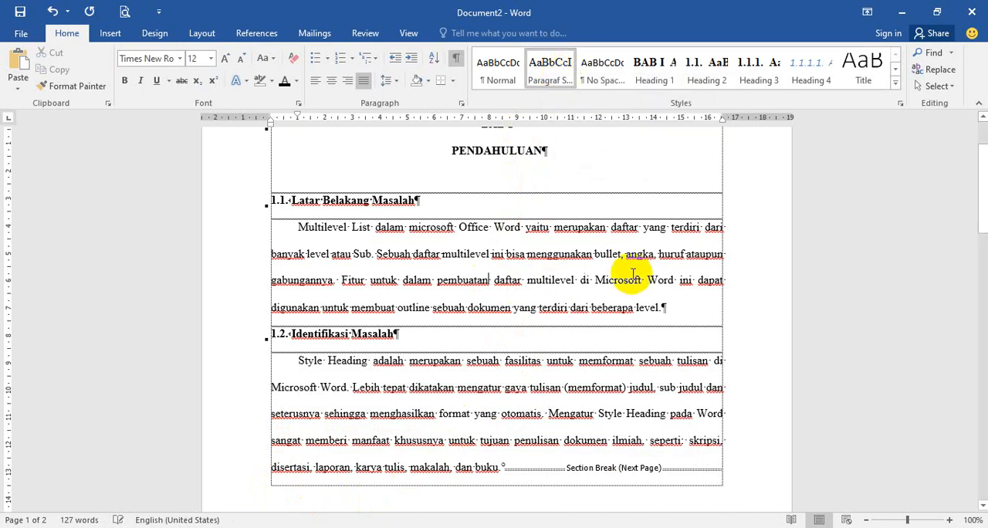
Step: Delete the next-page section break between the Identifikasi Masalah paragraph and the Rumusan Masalah heading
scroll(462, 395, down, 3)
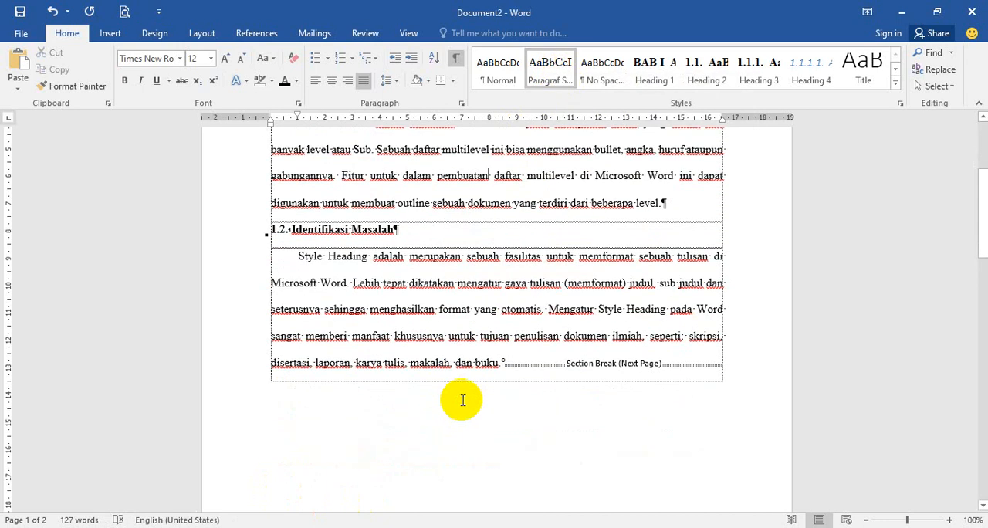
scroll(462, 400, up, 4)
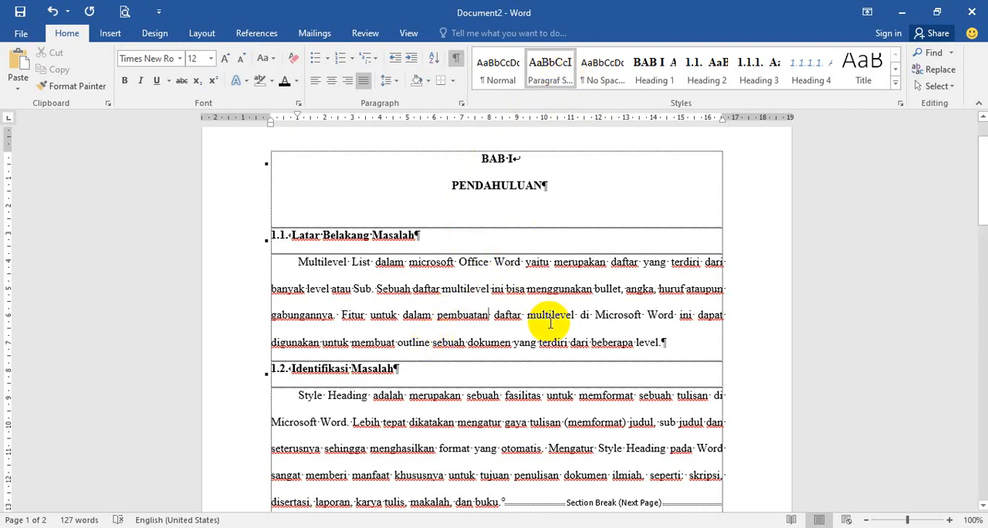
scroll(434, 309, down, 6)
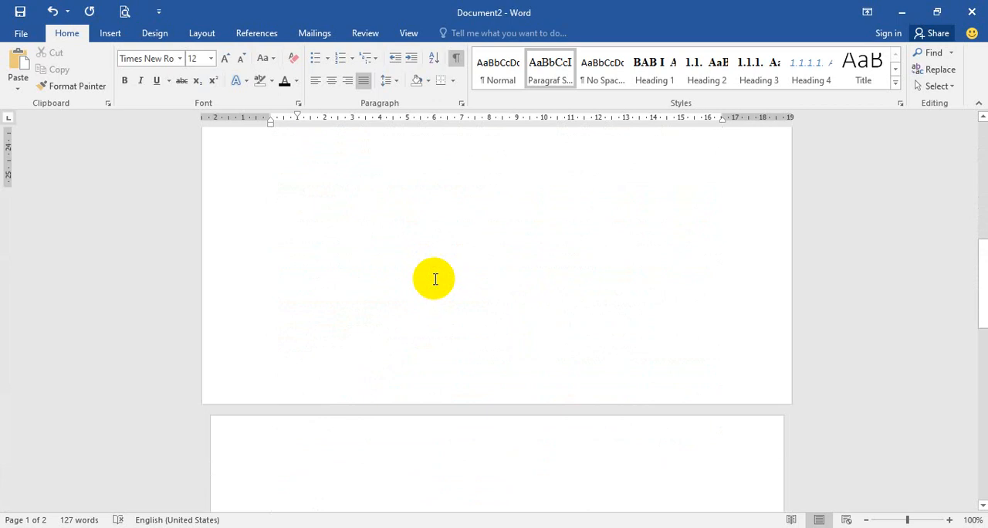
scroll(434, 279, down, 6)
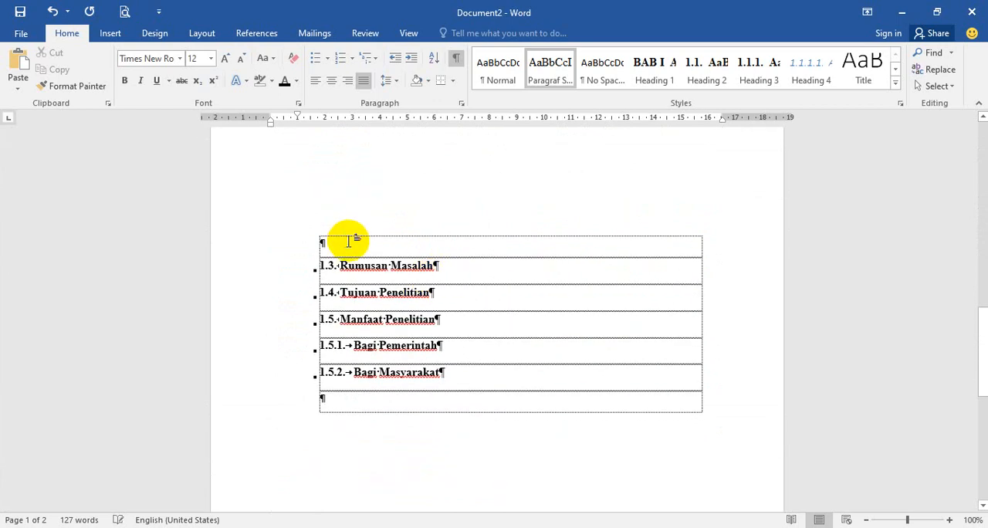
click(348, 242)
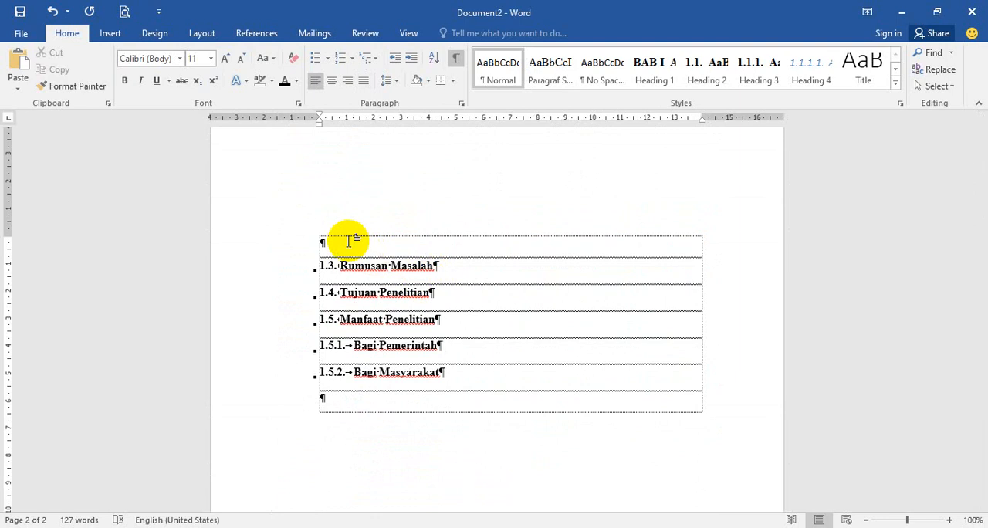
key(Left)
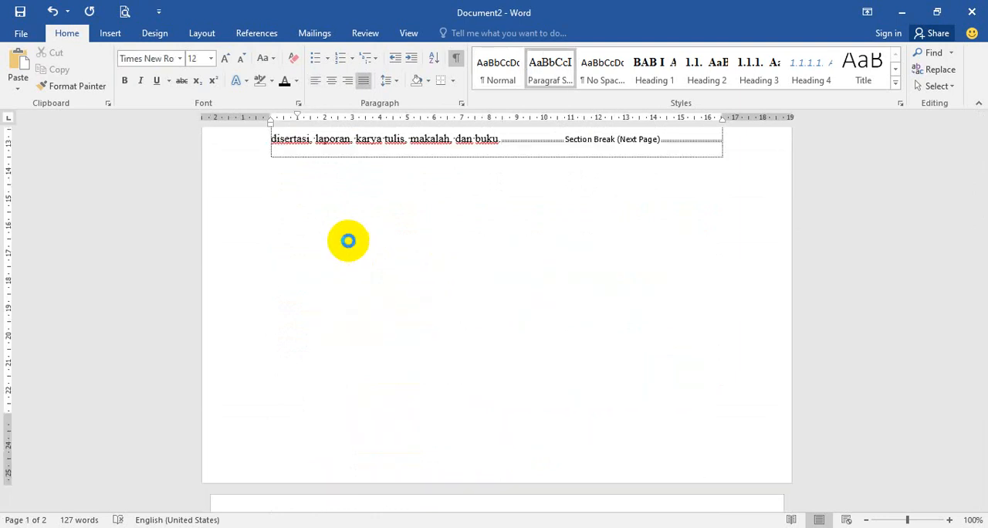
key(Delete)
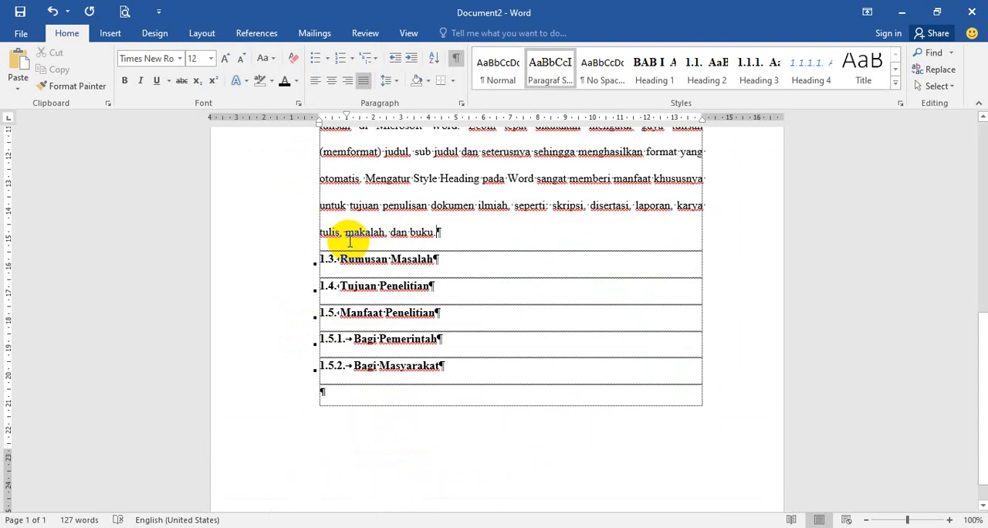
Step: Add empty paragraphs after the Bagi Masyarakat heading until they run onto a second page
click(342, 393)
scroll(342, 396, up, 3)
scroll(342, 395, up, 5)
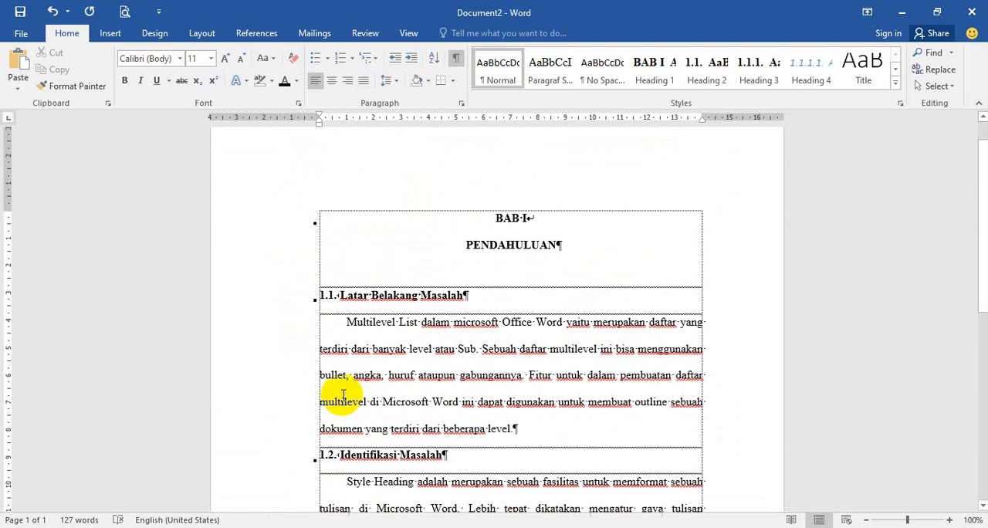
scroll(343, 395, down, 9)
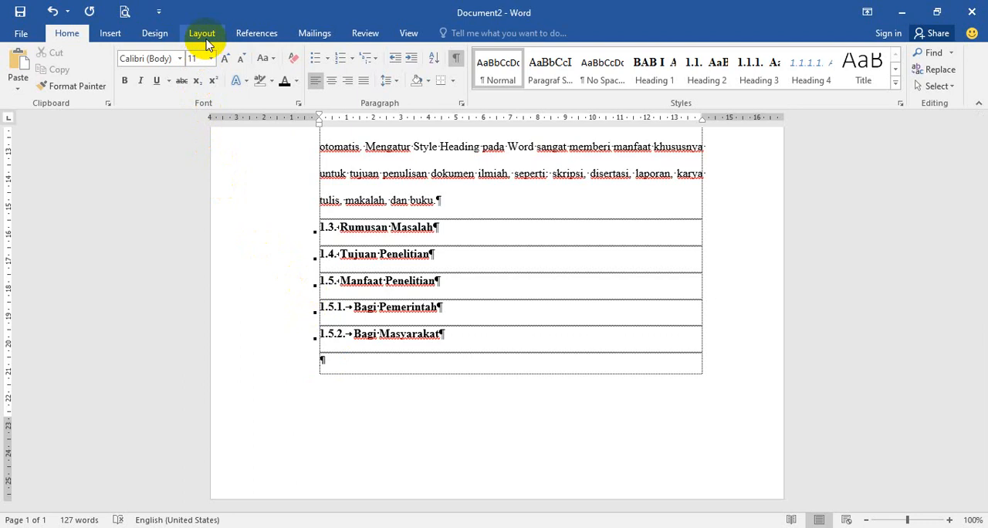
key(Return)
key(Return)
key(Return)
key(Return)
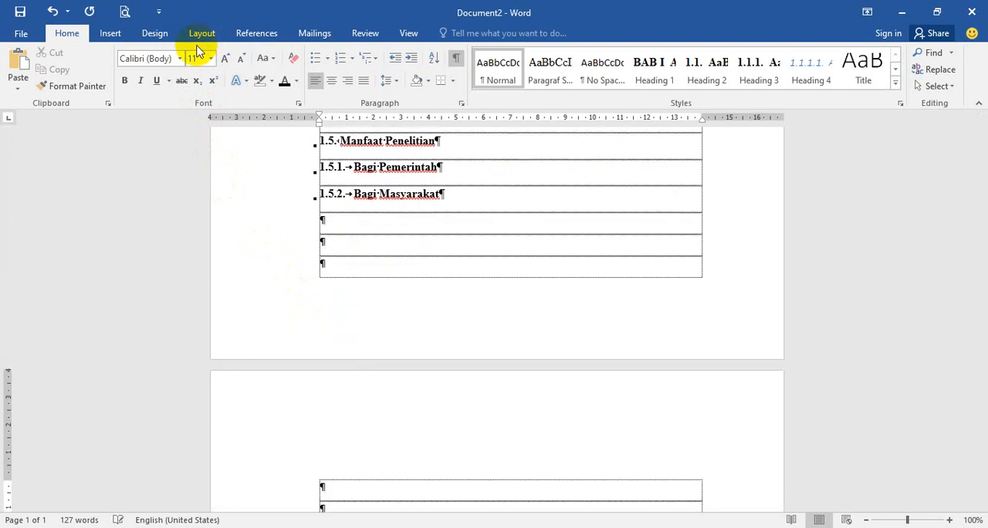
key(Return)
key(Return)
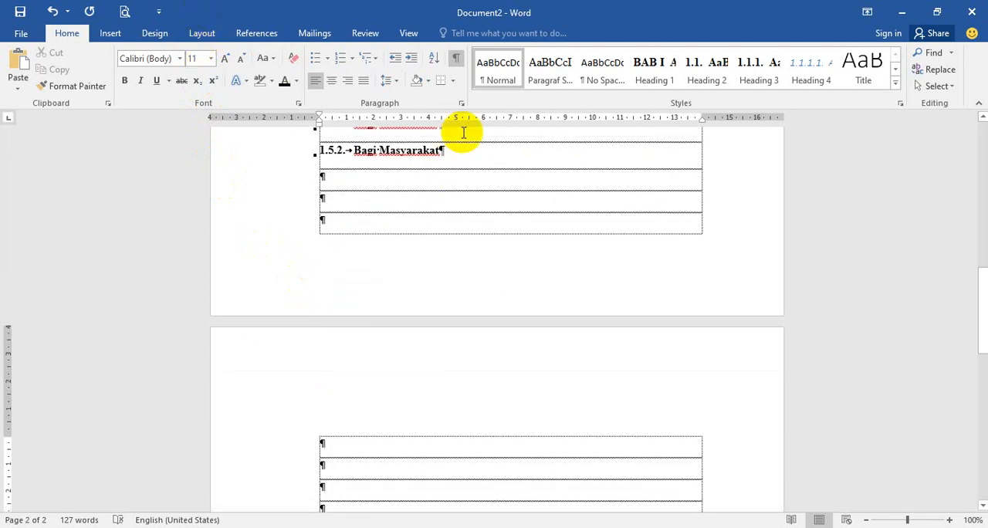
click(456, 65)
click(456, 65)
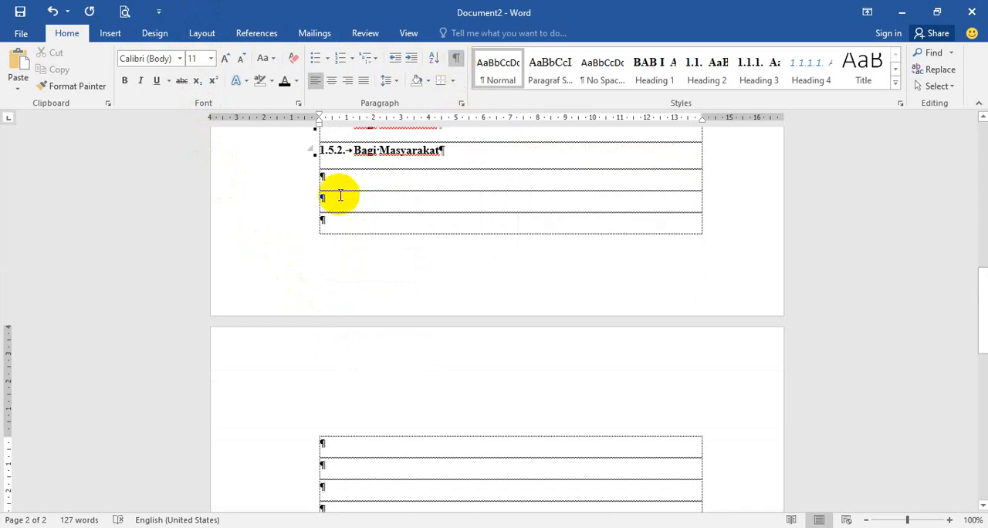
Step: Delete the extra empty paragraphs after the Bagi Masyarakat heading, keeping just one
scroll(325, 180, down, 1)
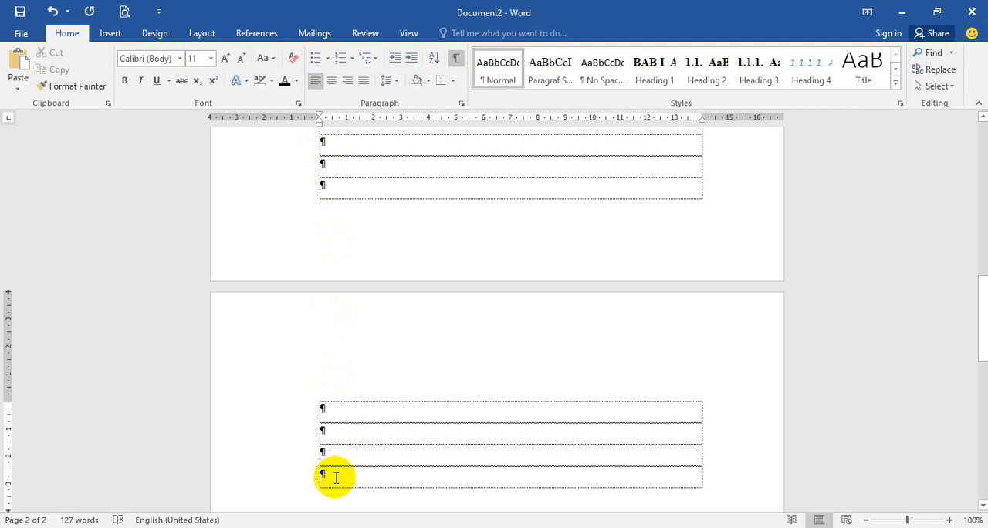
key(BackSpace)
key(BackSpace)
key(BackSpace)
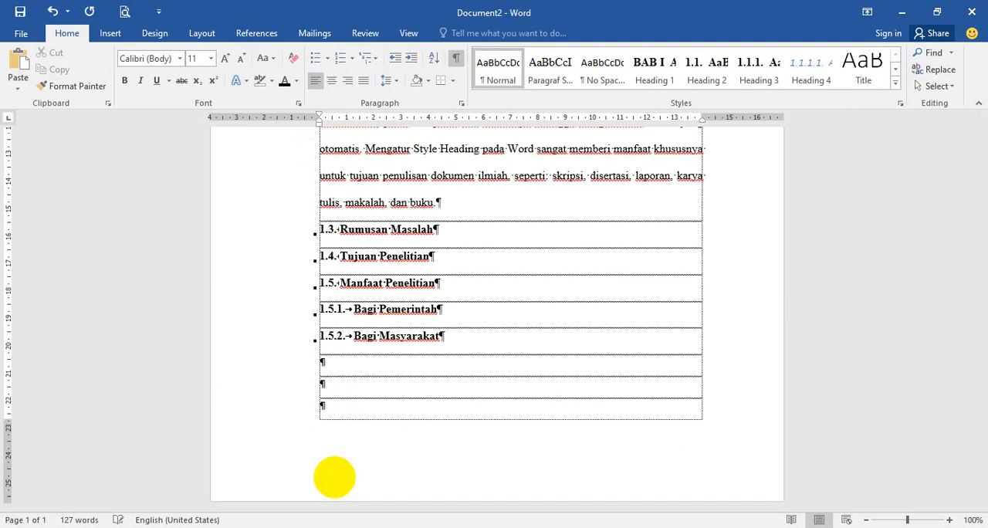
key(BackSpace)
key(BackSpace)
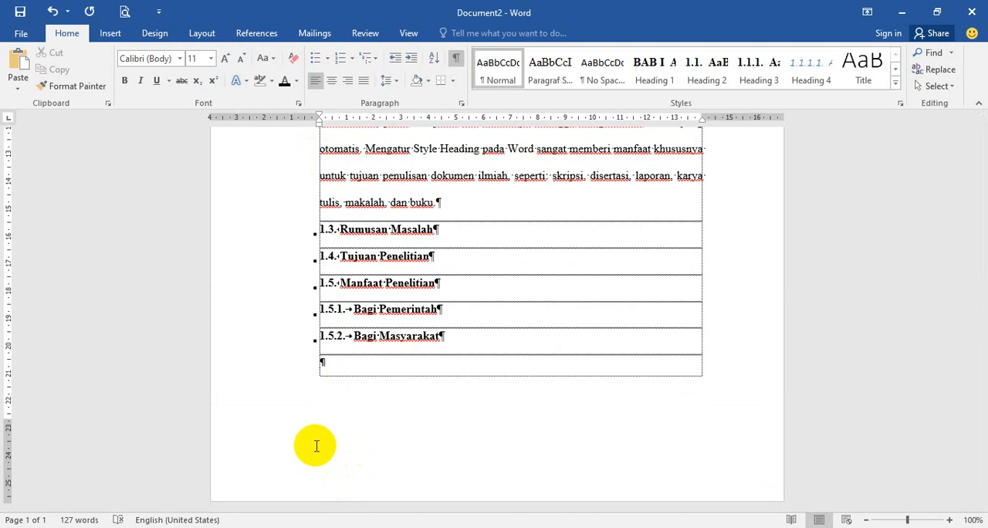
Step: Insert a page break in the empty paragraph after Bagi Masyarakat and remove it again
key(ctrl+Return)
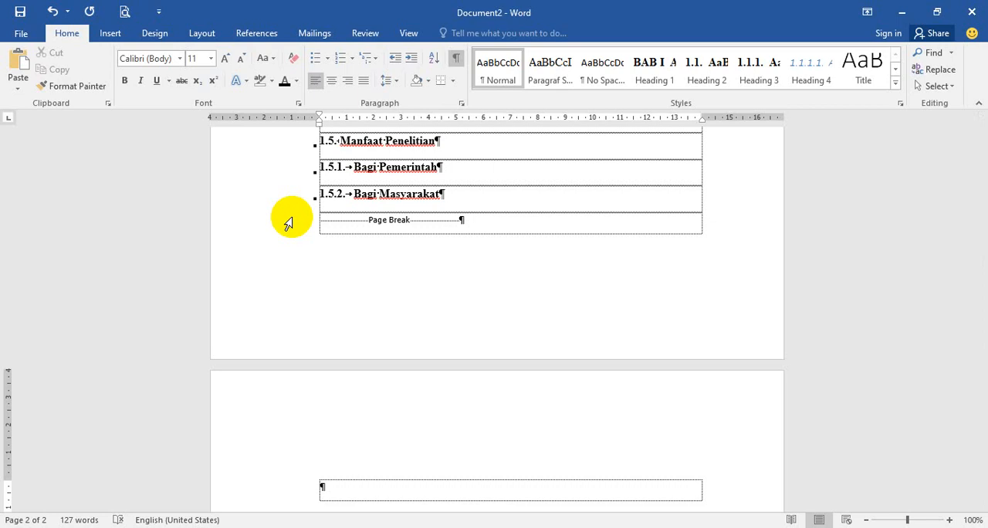
key(BackSpace)
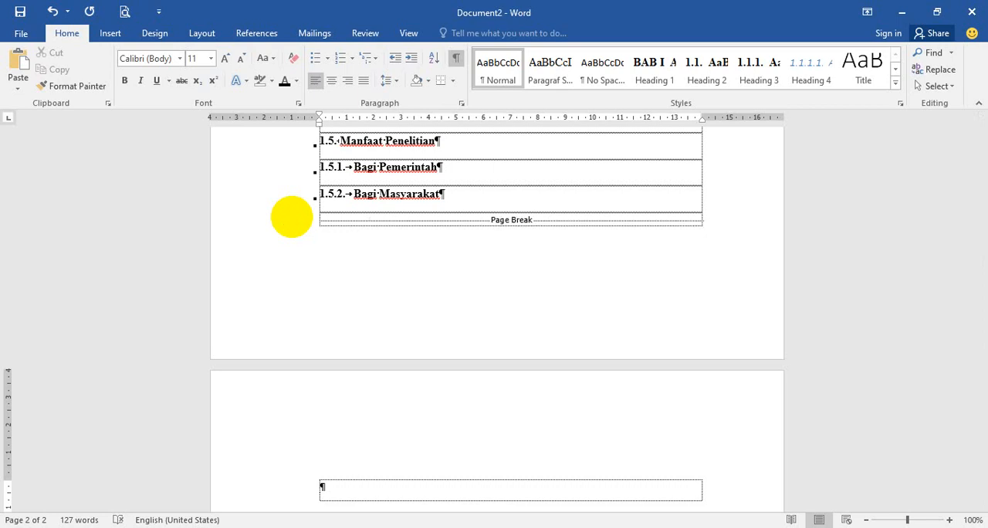
click(324, 220)
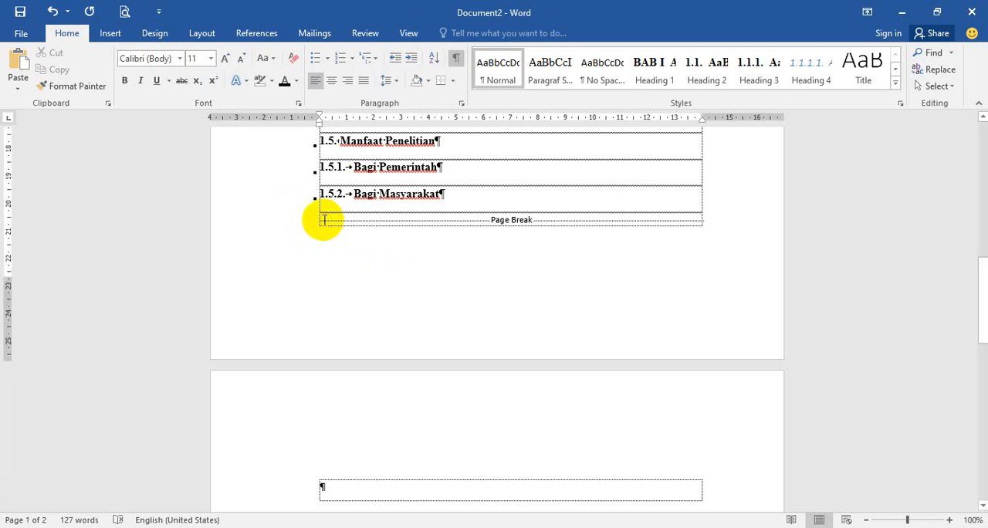
key(Delete)
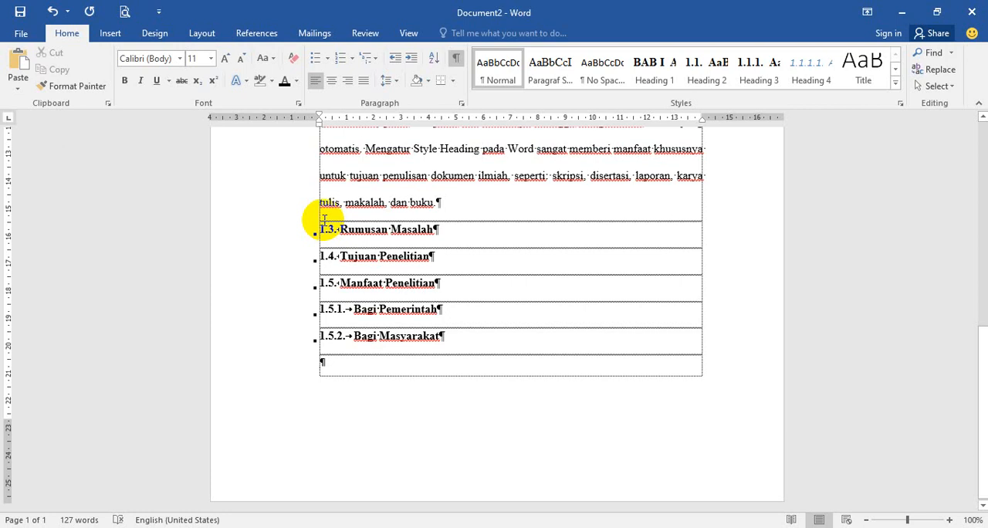
Step: Insert a Next Page section break after the Bagi Masyarakat heading and move it onto its own line below the heading
scroll(360, 310, up, 1)
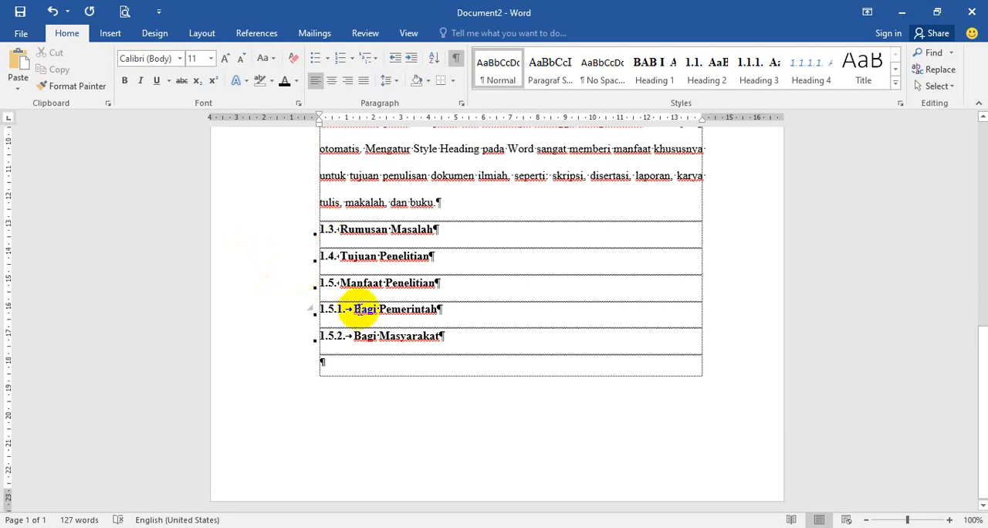
scroll(360, 310, up, 5)
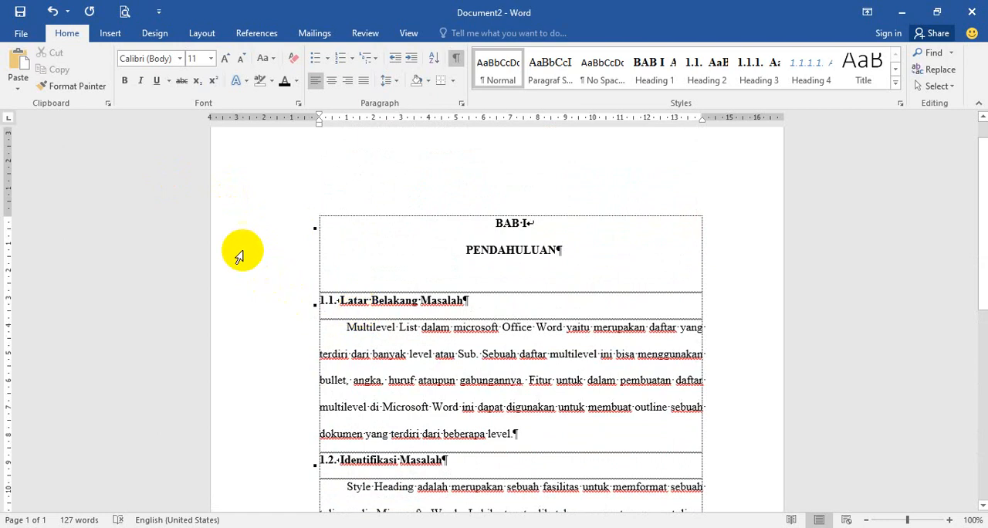
scroll(347, 294, down, 3)
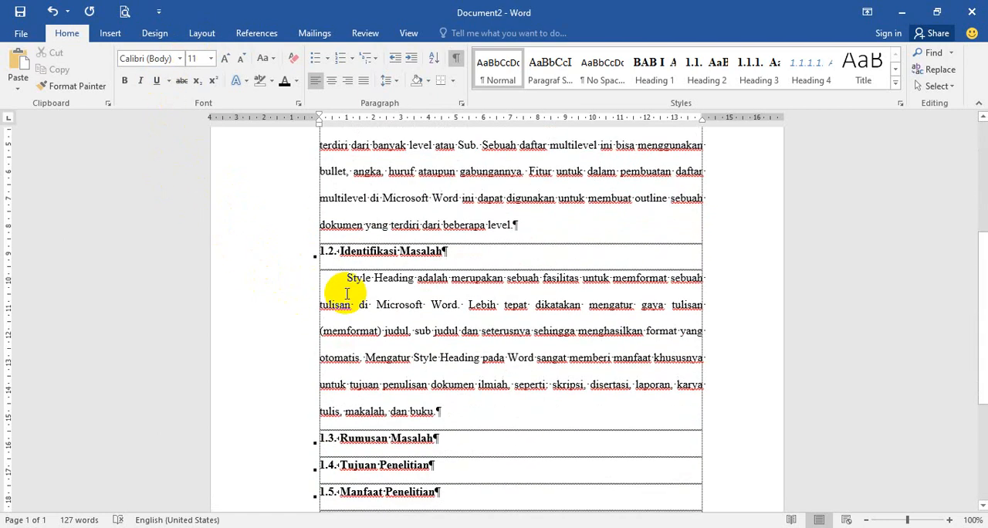
scroll(346, 293, down, 3)
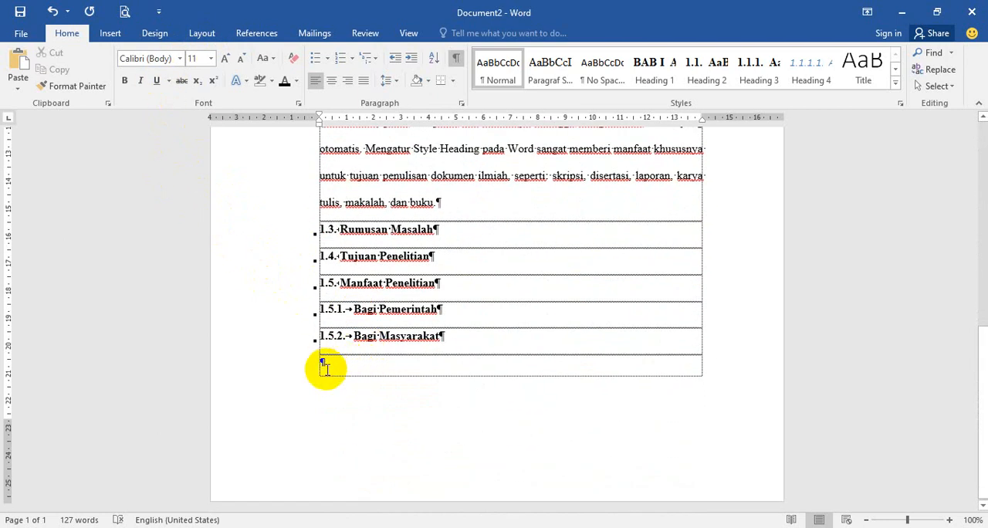
click(202, 34)
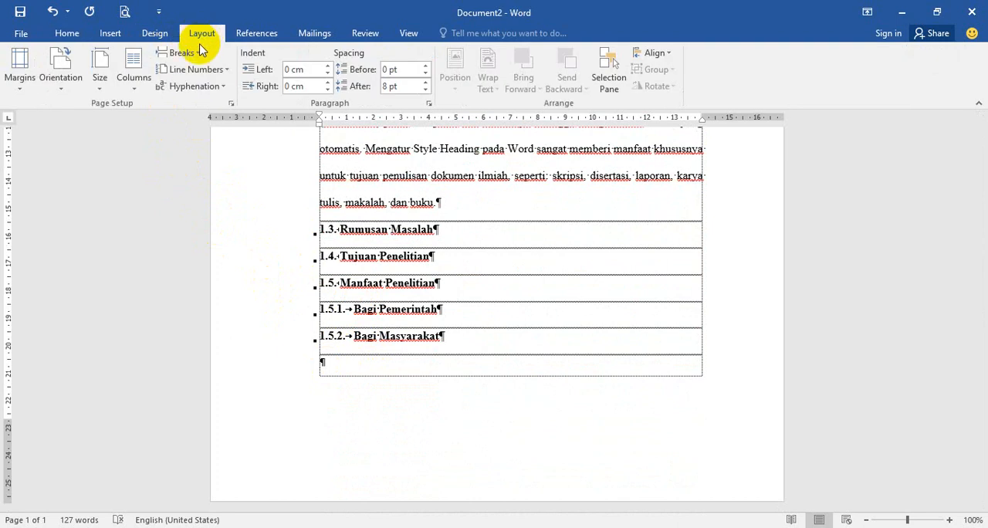
click(198, 53)
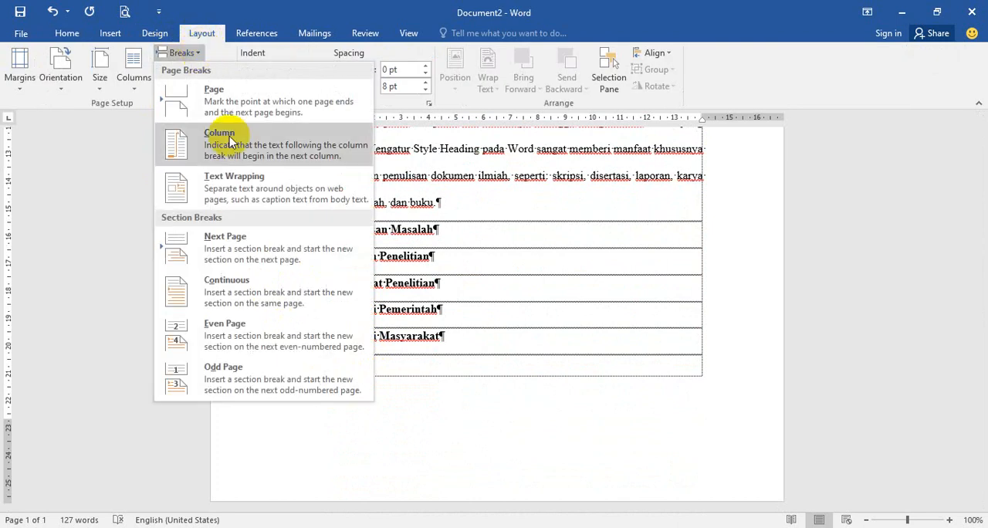
click(259, 255)
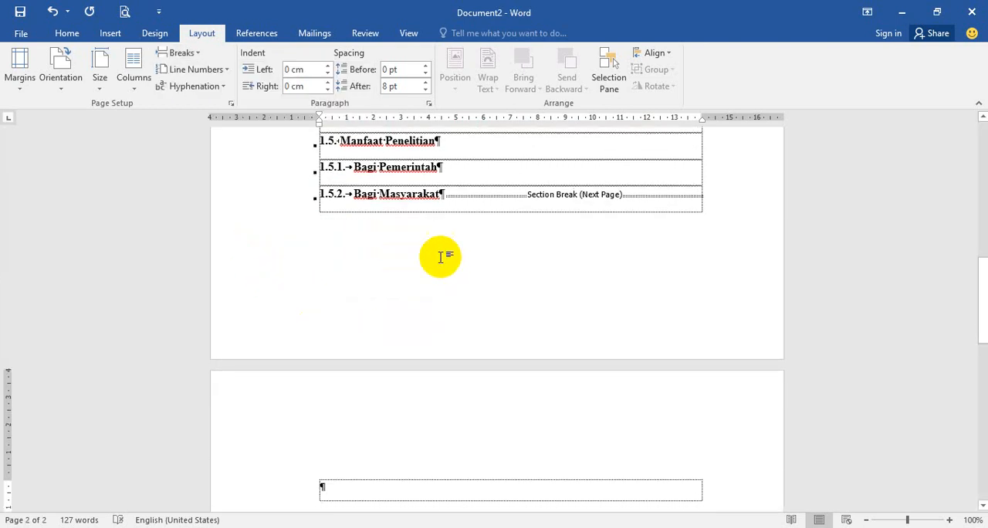
click(445, 194)
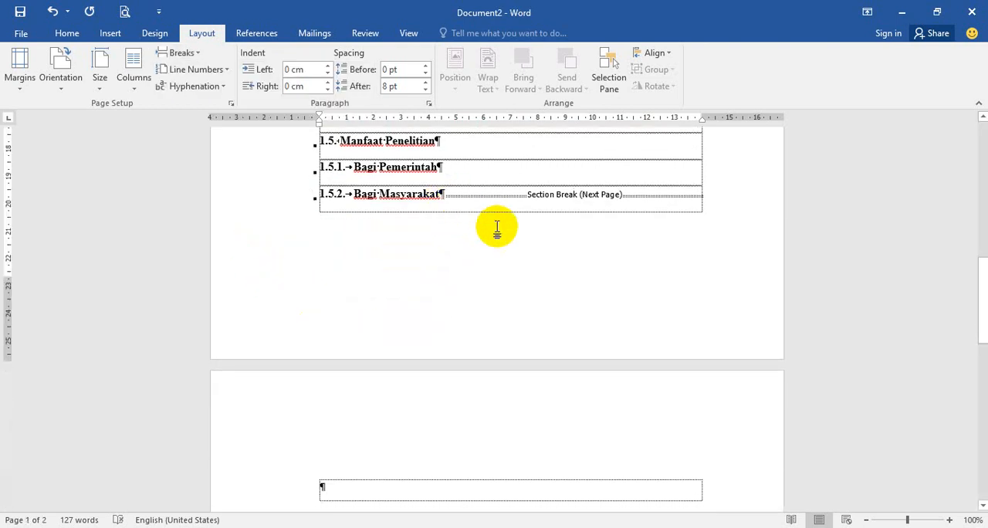
key(Return)
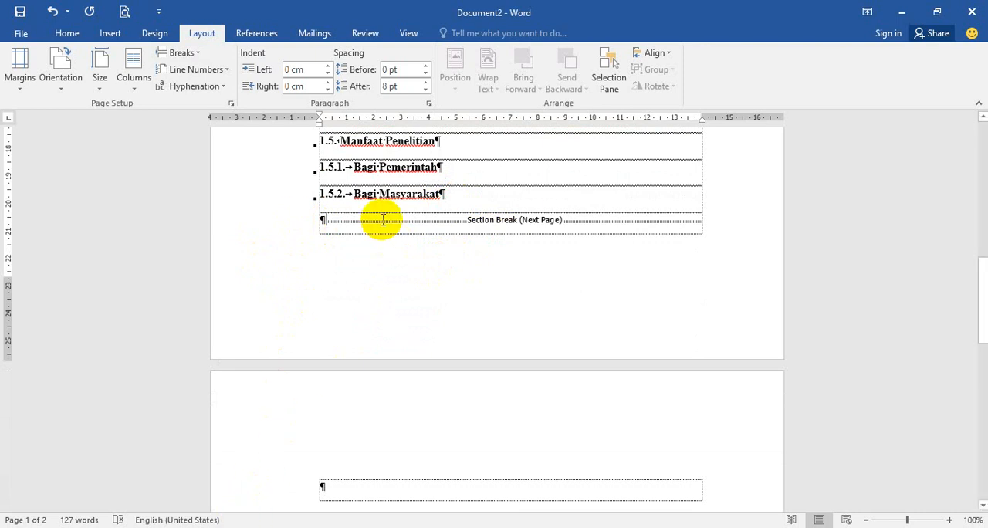
Step: Turn on the Section indicator in the status bar
scroll(386, 221, up, 5)
scroll(399, 244, down, 2)
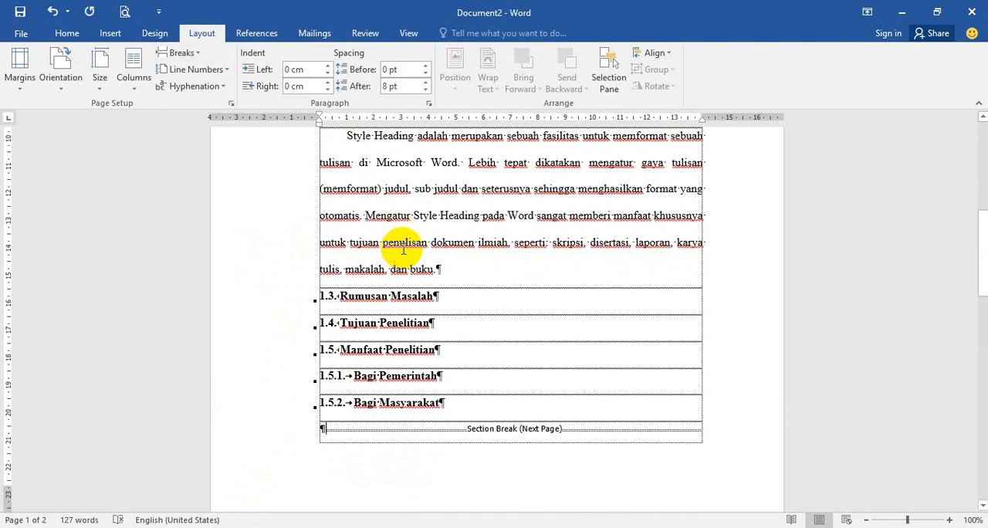
click(403, 226)
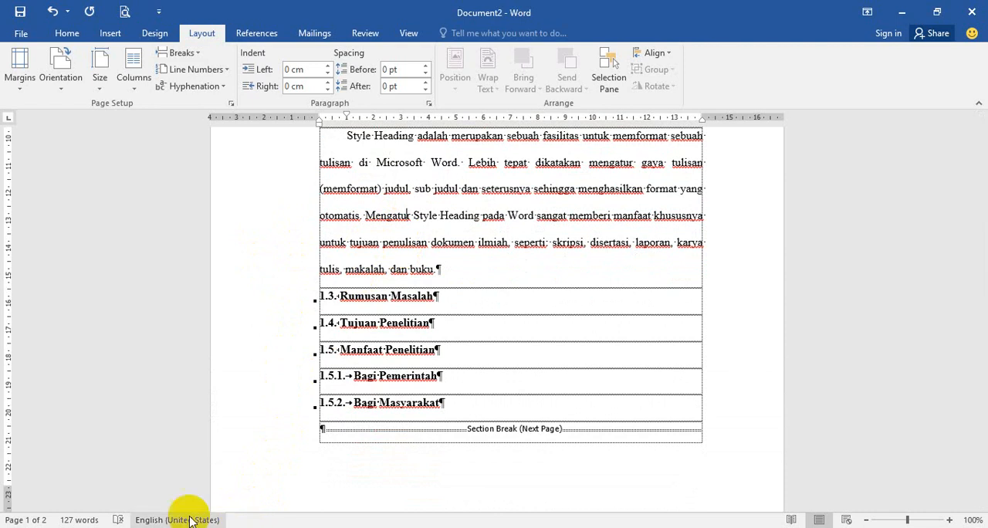
right_click(245, 521)
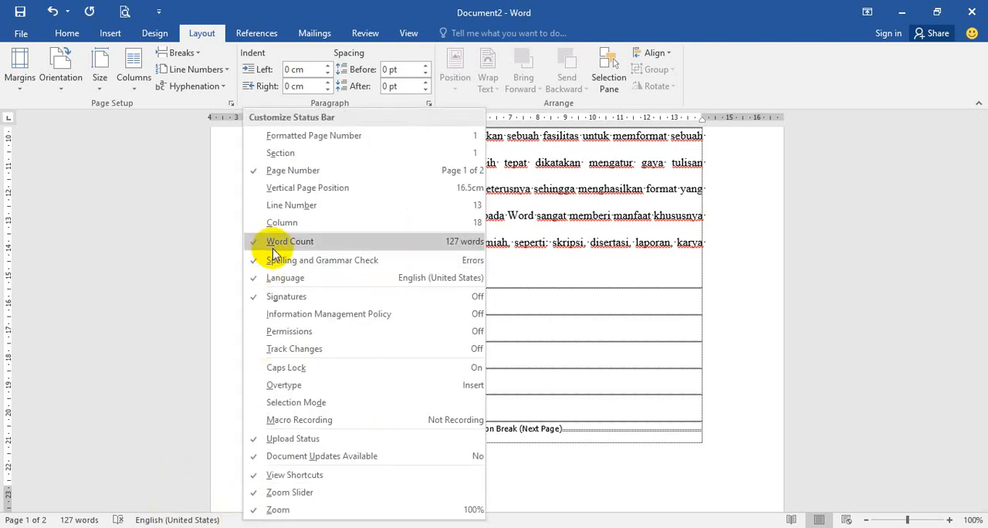
click(258, 154)
click(115, 438)
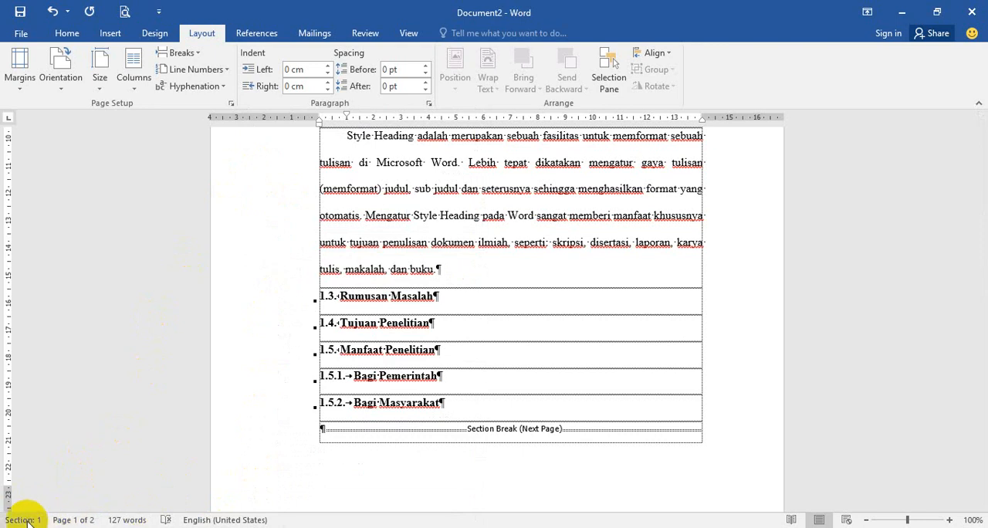
Step: Check the section number for the Identifikasi Masalah text and for the empty paragraph after the section break
scroll(432, 216, up, 1)
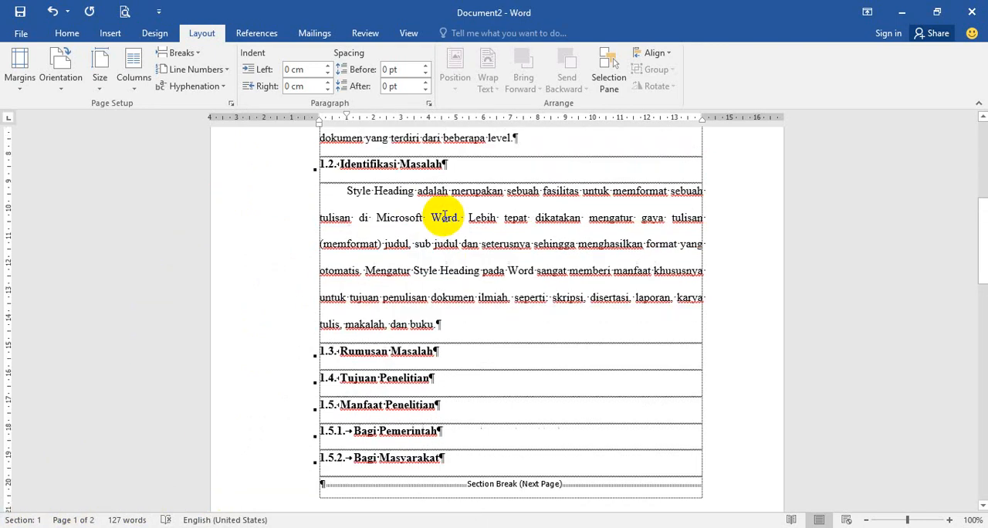
click(430, 258)
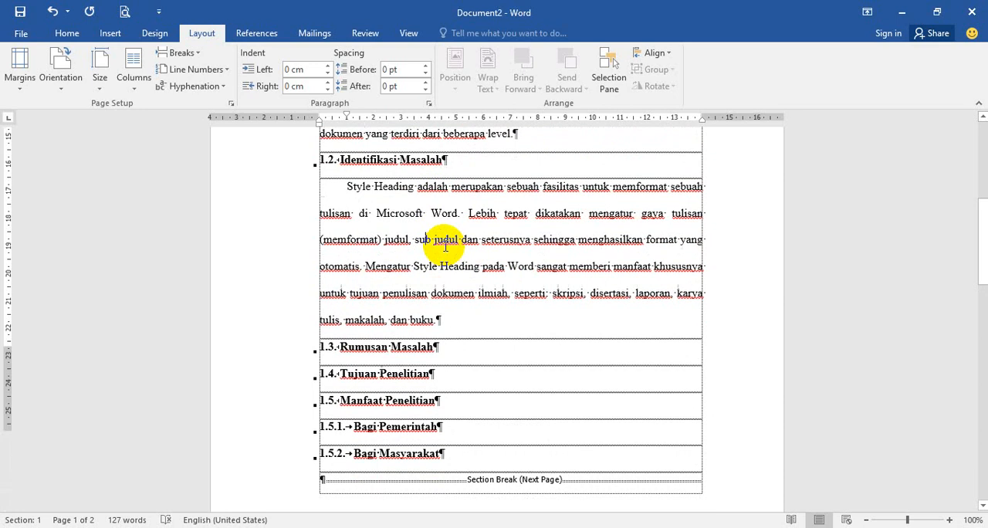
scroll(445, 246, down, 4)
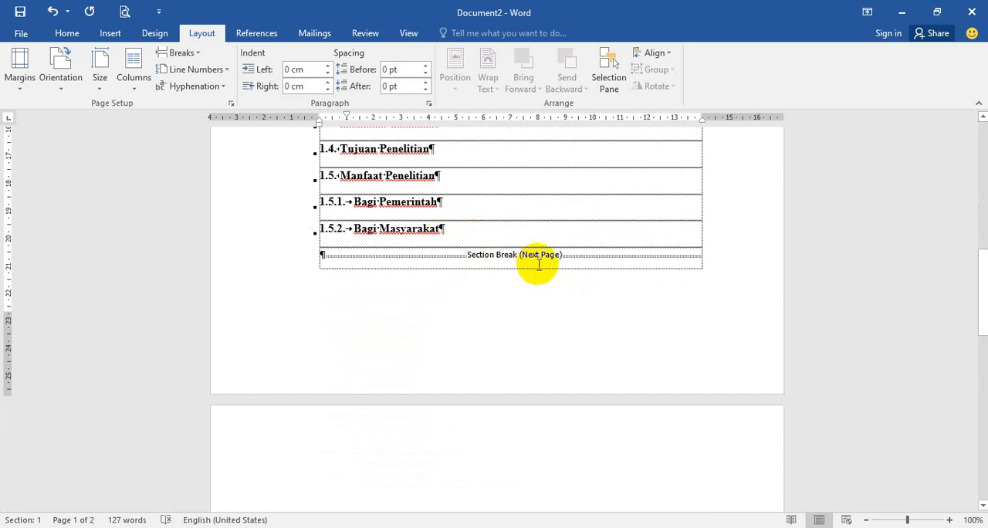
scroll(539, 265, down, 4)
click(350, 280)
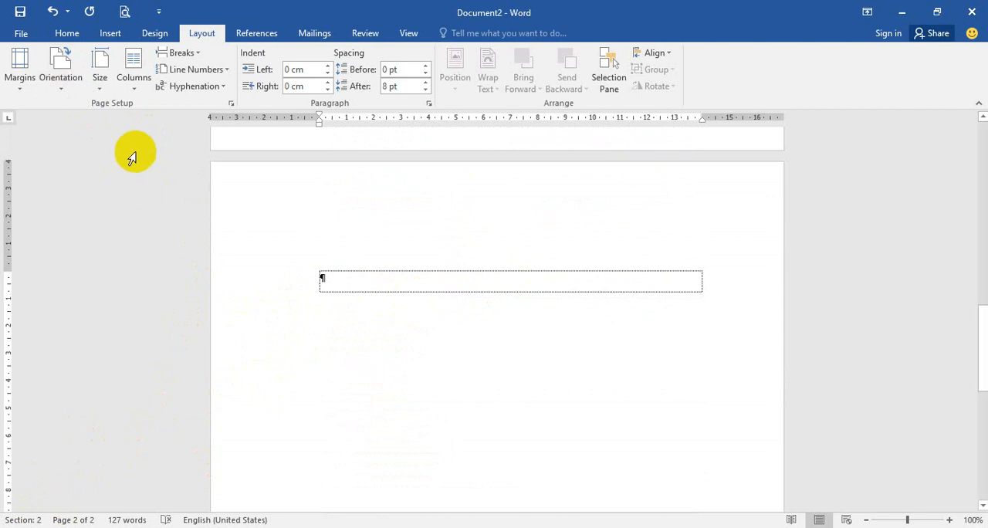
Step: Apply Heading 1 to the empty paragraph after the section break and add the chapter title LANDASAN TEORI on a second line within it
click(68, 36)
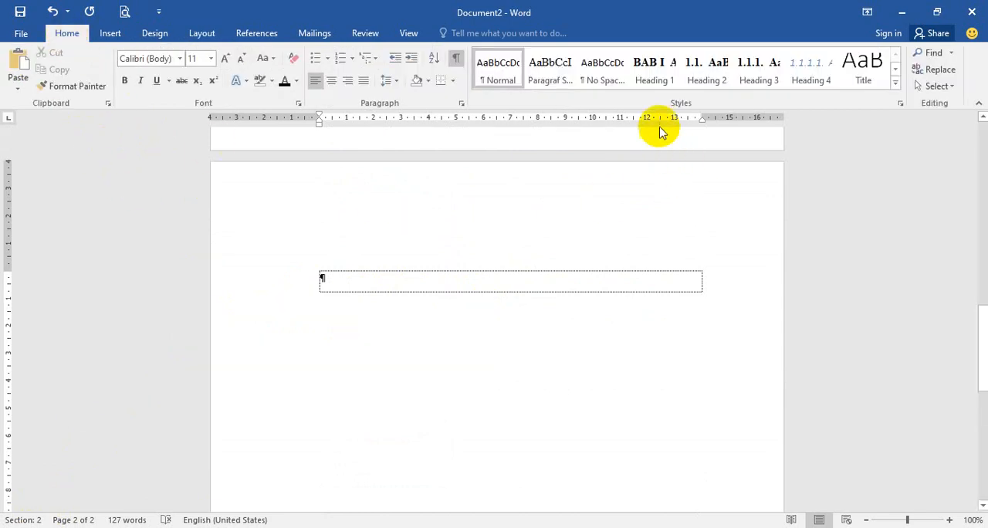
click(655, 87)
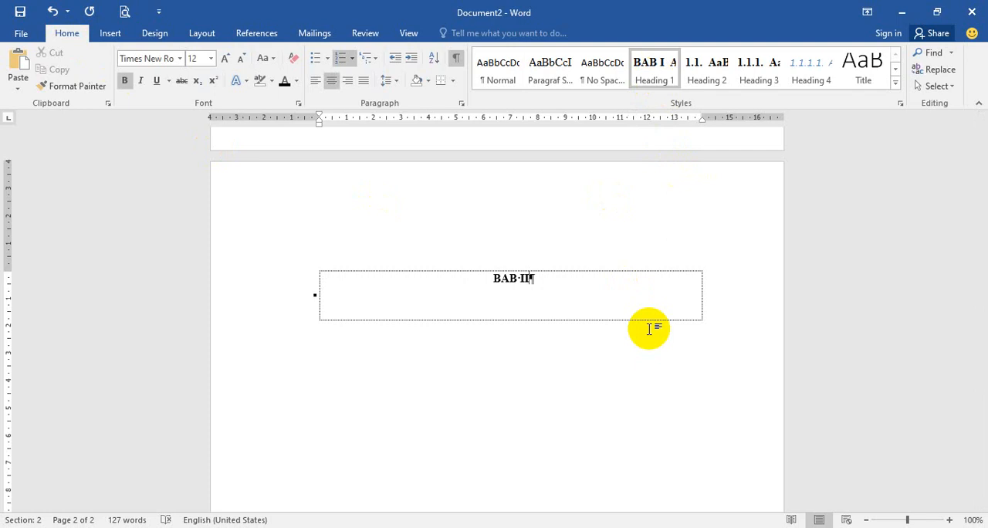
key(shift+Return)
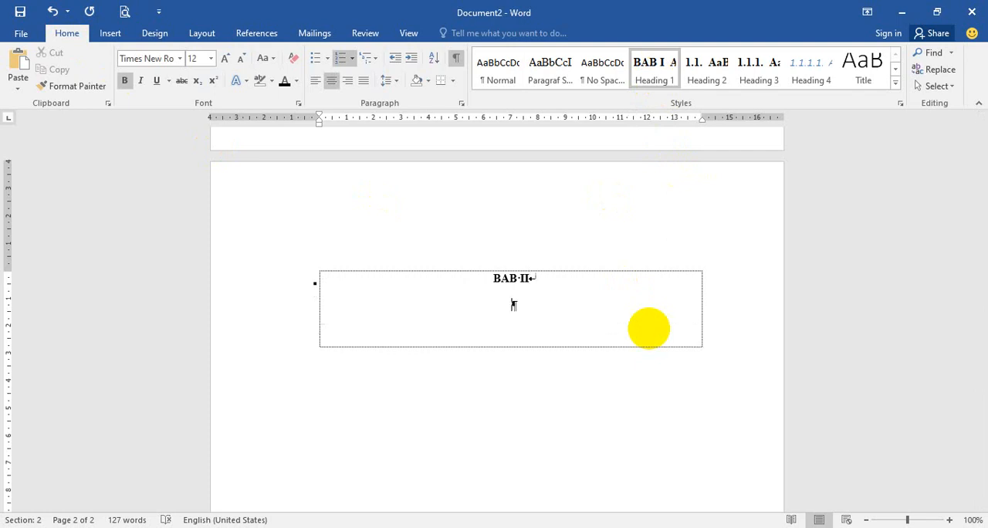
text(LANDASAN TEORI)
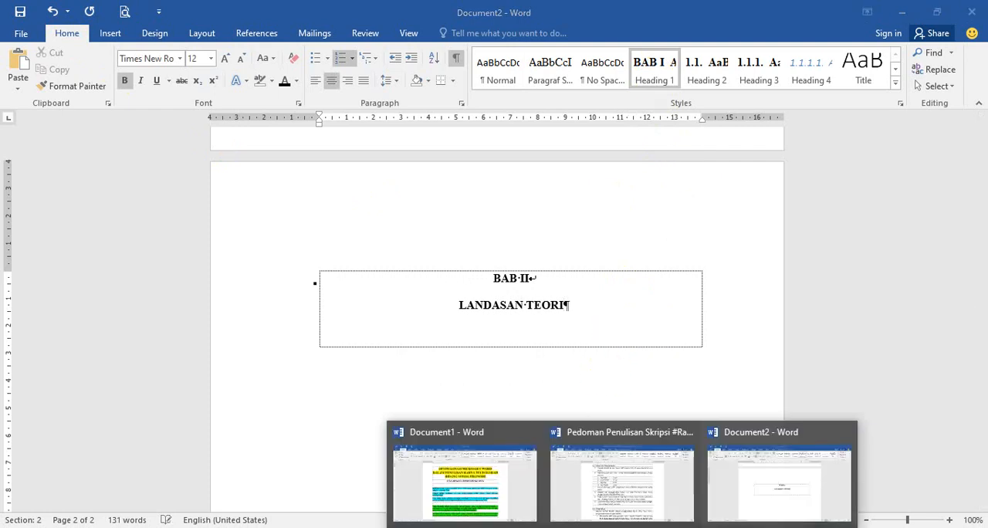
Step: Look up the BAB II subheadings in the Pedoman Penulisan Skripsi document, and return to Document2
click(643, 501)
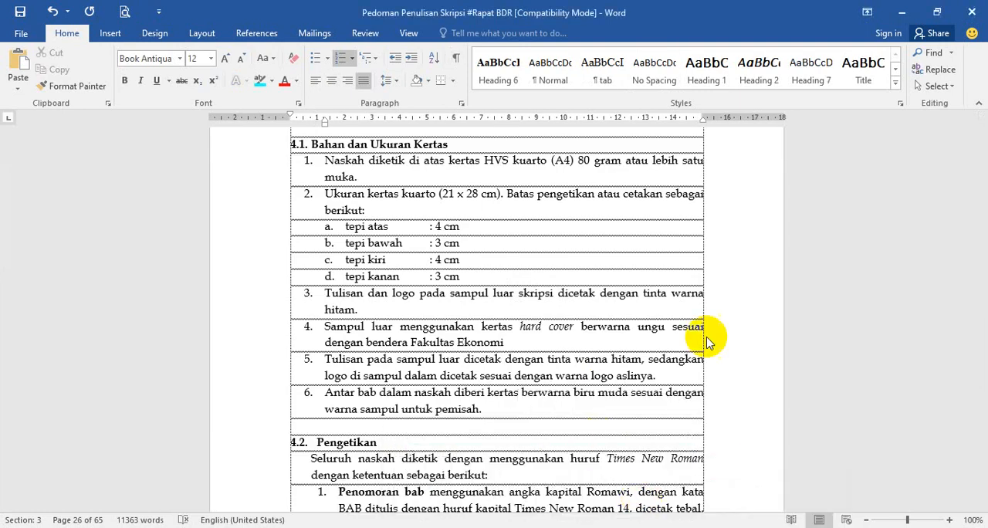
drag(984, 270, 977, 241)
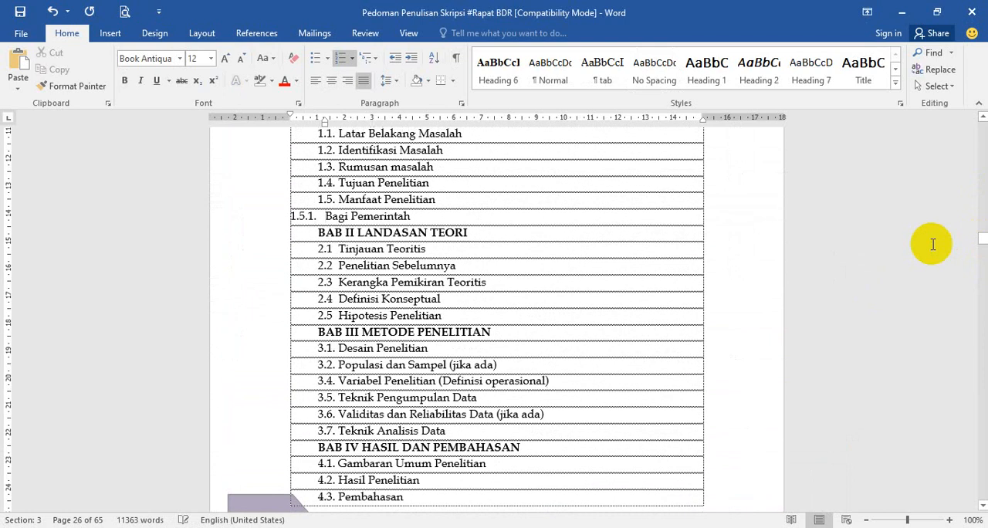
scroll(547, 335, up, 2)
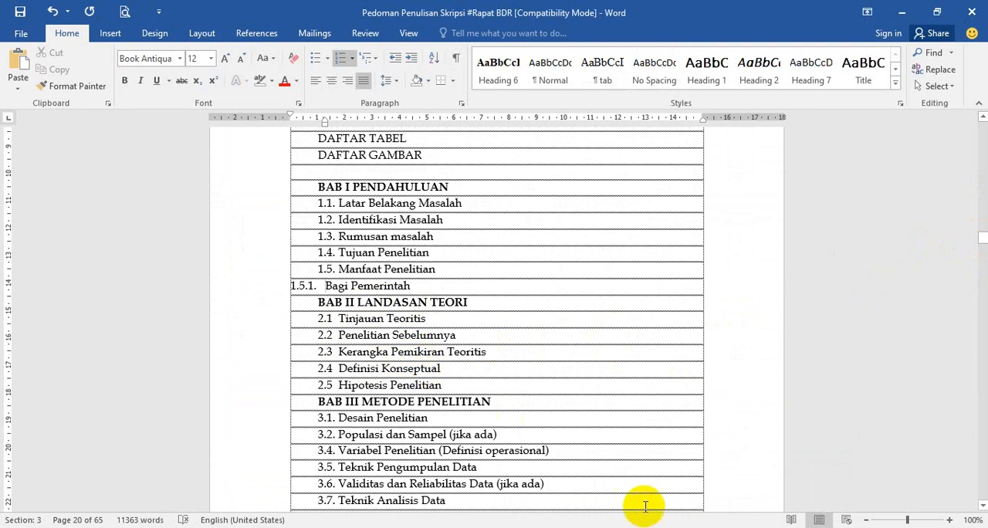
click(623, 527)
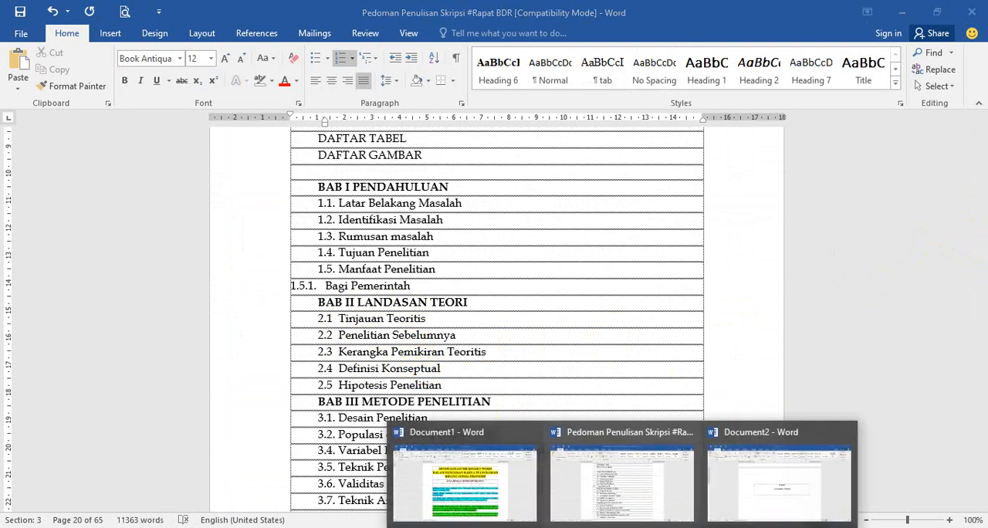
click(728, 489)
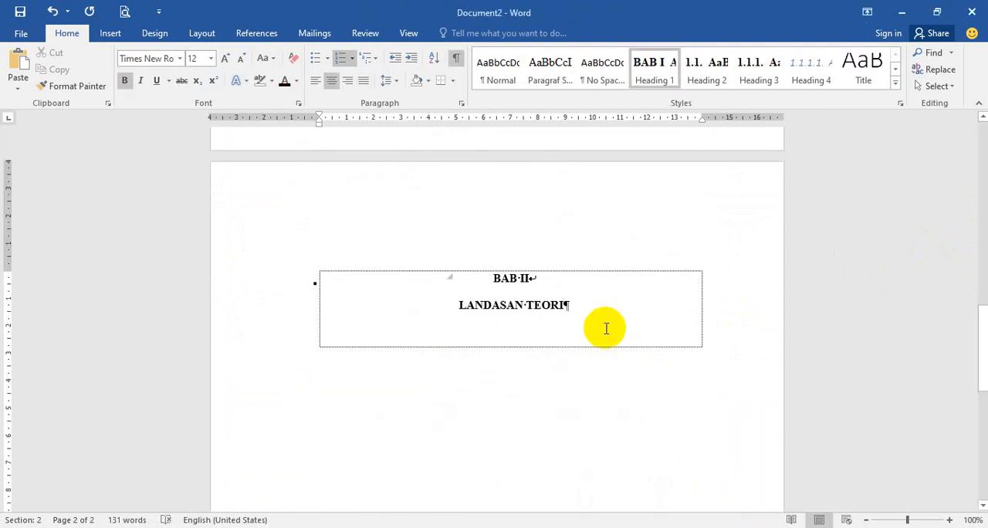
Step: Add the Heading 2 subheading "Tinjauan Teoritis" under the LANDASAN TEORI heading, followed by an empty paragraph
key(Return)
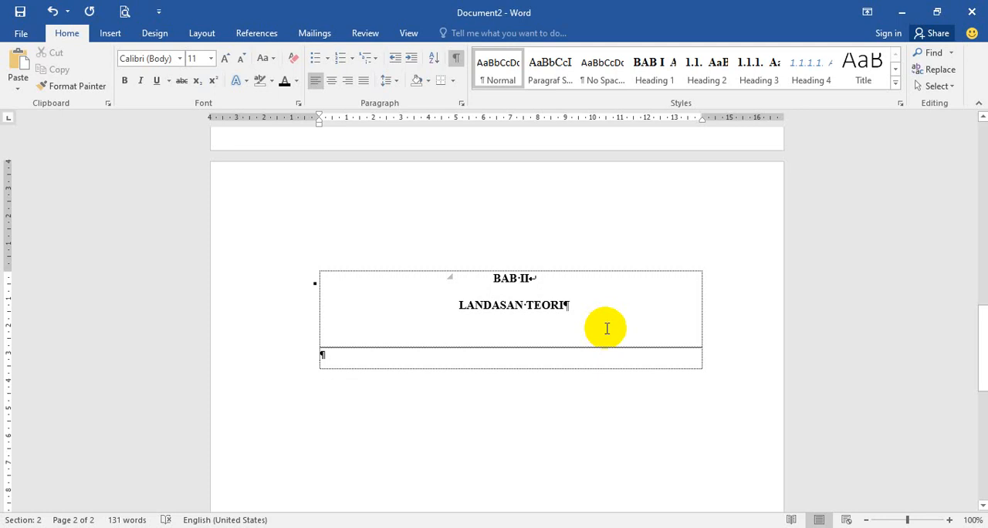
mouse_move(630, 526)
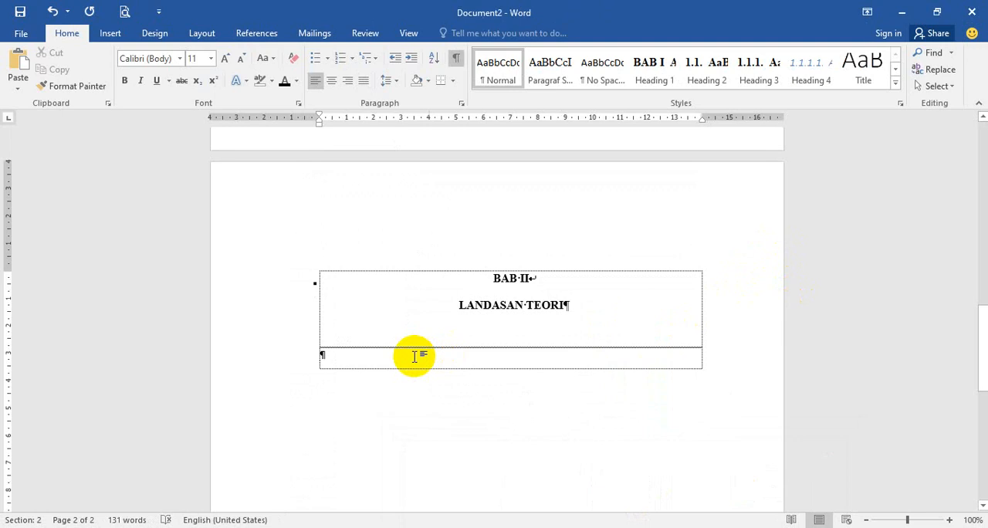
click(712, 82)
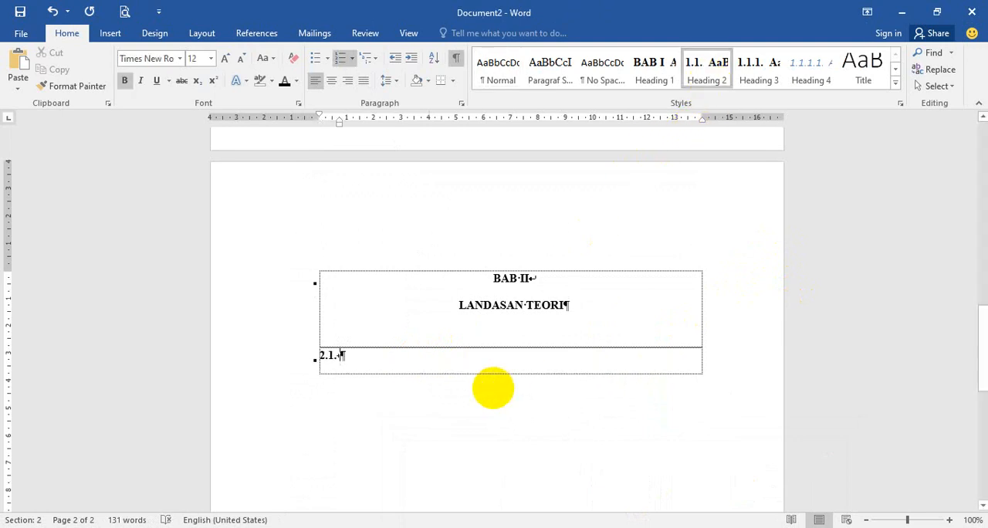
text(Tinjauan)
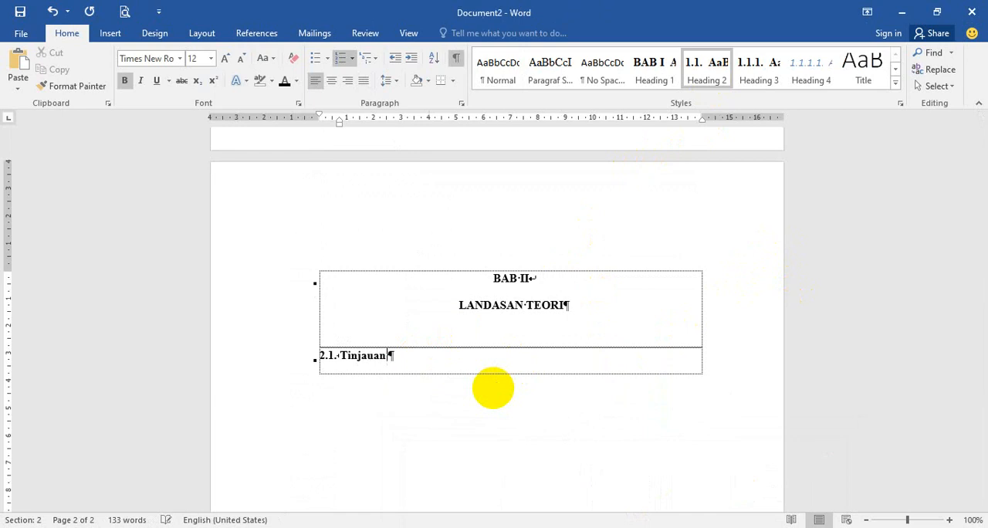
text( Teoritis)
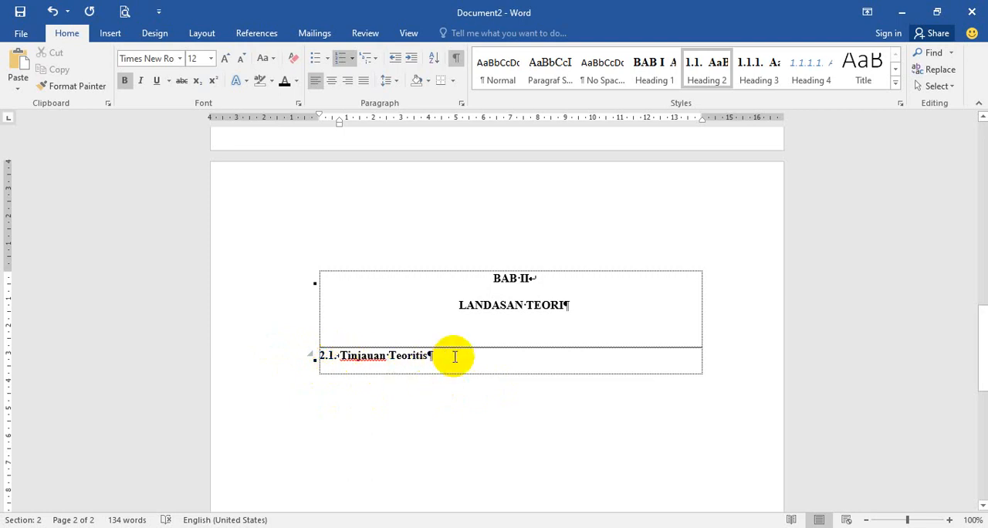
key(Return)
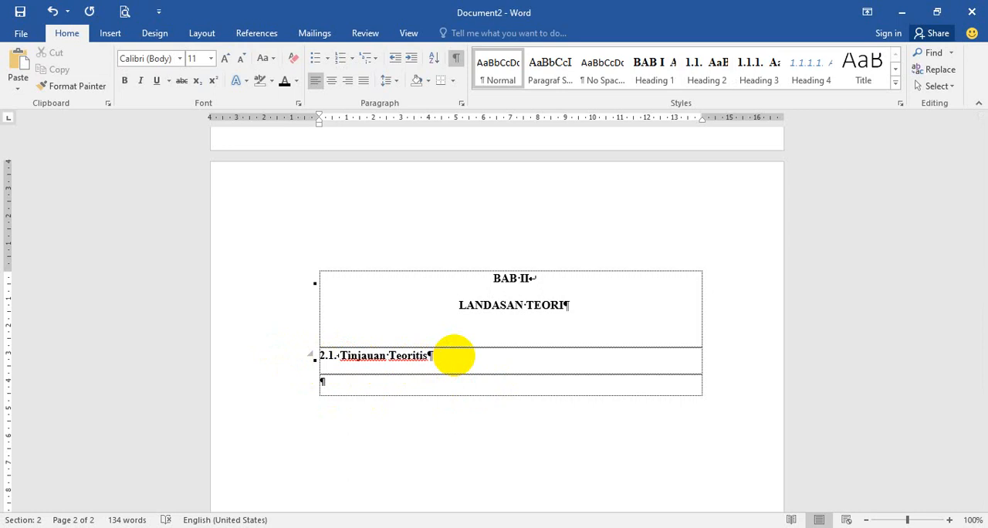
Step: Insert a page break after Tinjauan Teoritis and add the Heading 2 subheading "Penelitian Sebelumnya" on the new page, followed by an empty paragraph
scroll(448, 379, down, 1)
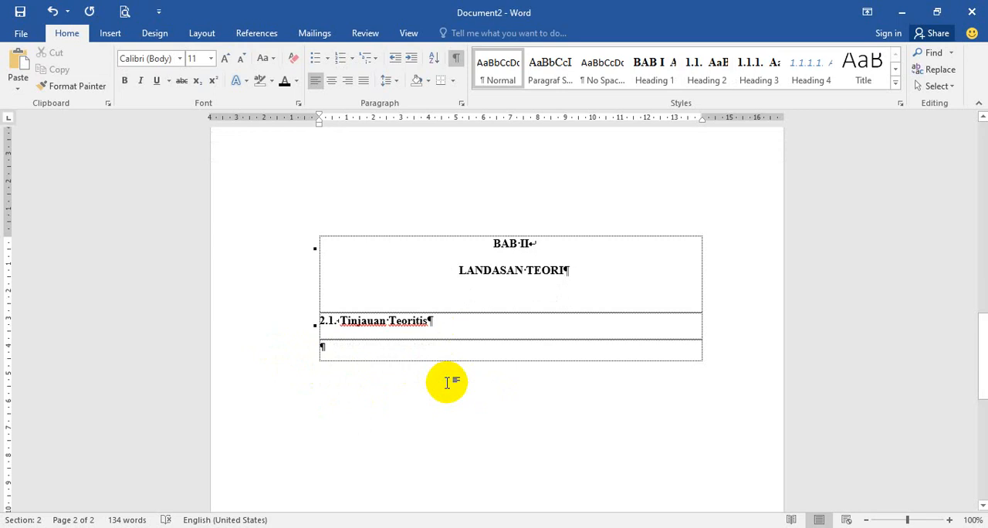
key(ctrl+Return)
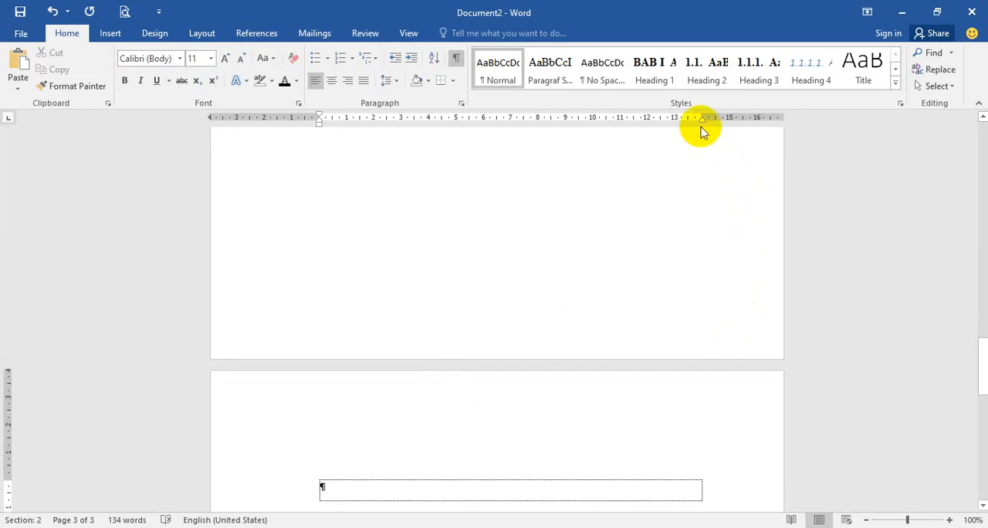
click(711, 77)
scroll(505, 398, down, 2)
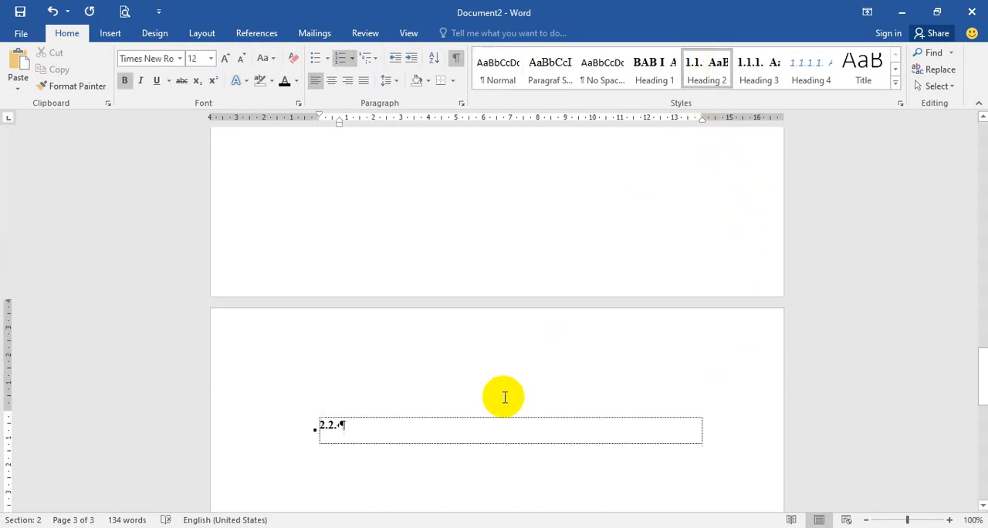
scroll(505, 398, down, 1)
text(Penelitain )
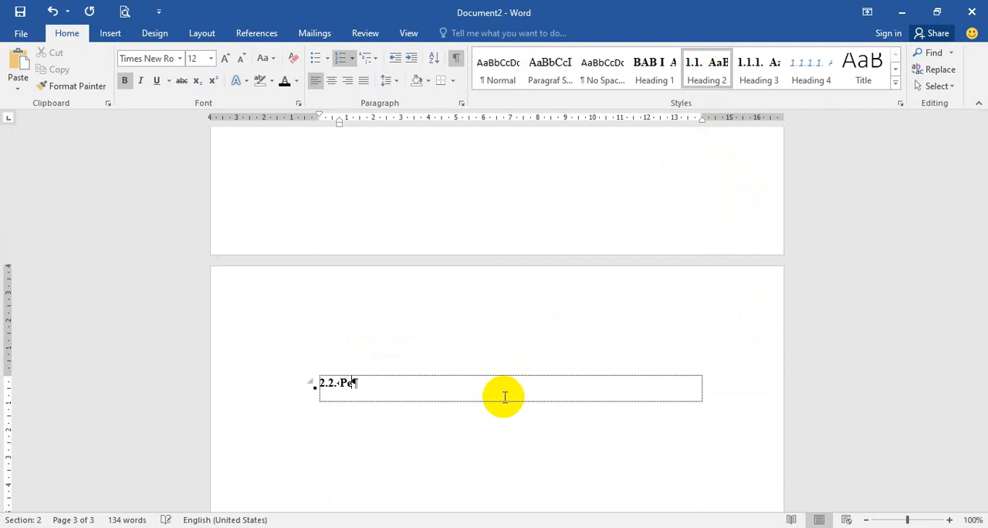
text(Se)
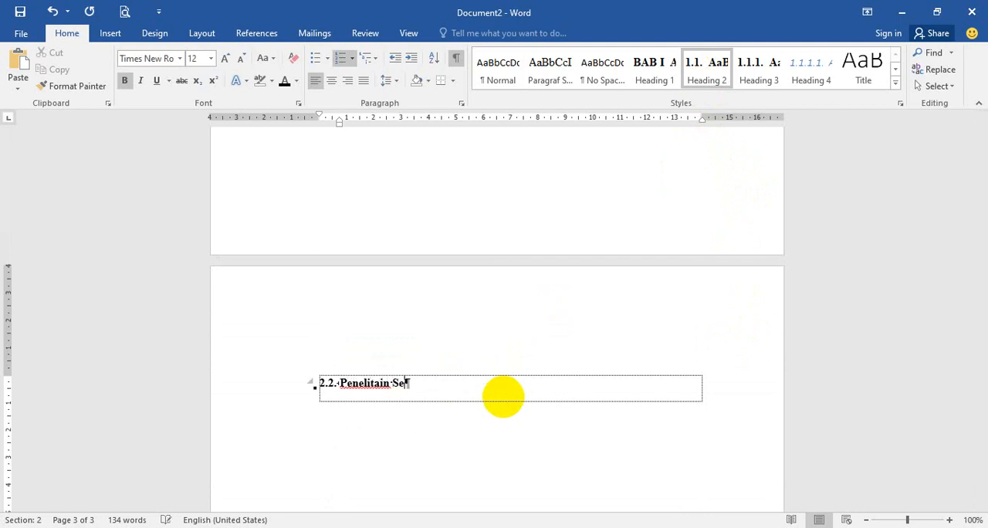
key(BackSpace)
key(BackSpace)
key(BackSpace)
key(BackSpace)
text(ian Sebelumnya)
key(Return)
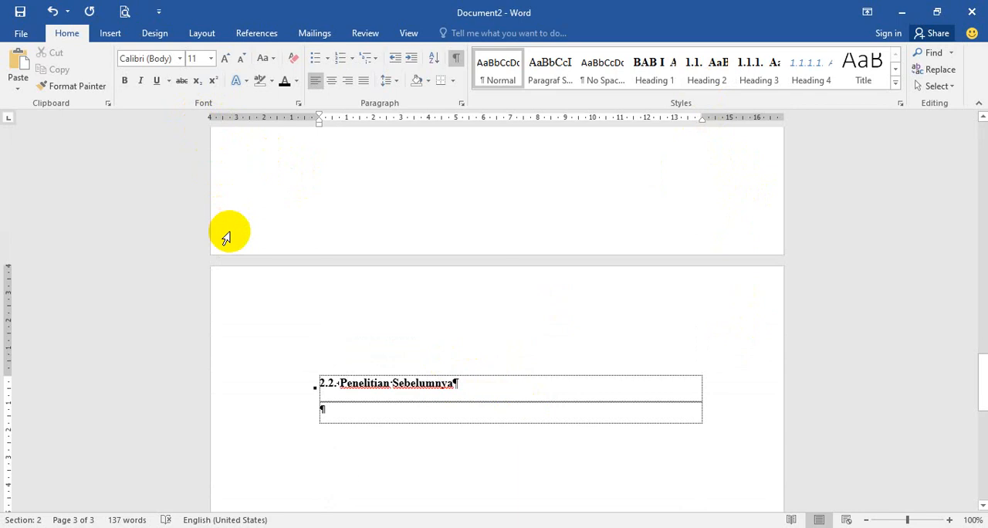
Step: Insert a Next Page section break in the empty paragraph below the Penelitian Sebelumnya subheading
click(200, 36)
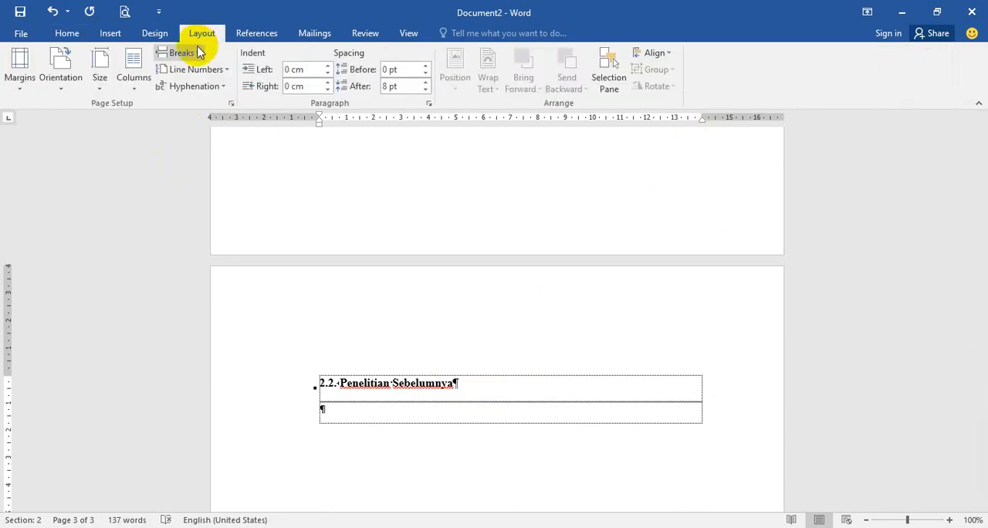
click(198, 52)
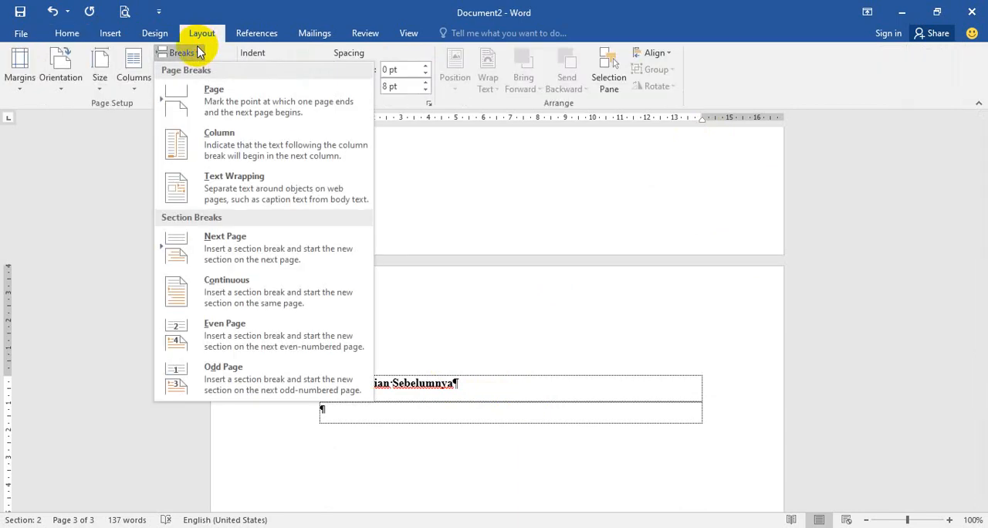
click(225, 238)
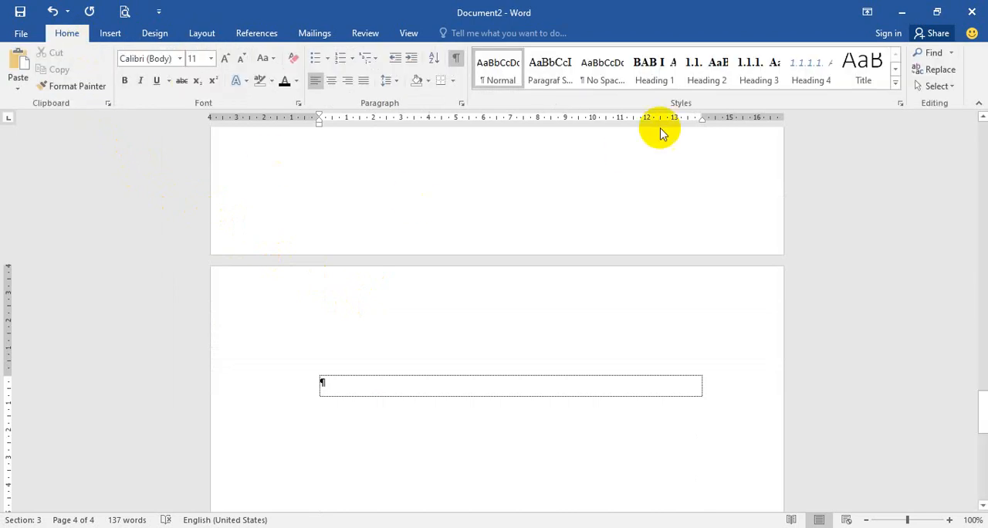
Step: Create the third chapter's Heading 1 in the new section, with the title METODE PENELITIAN on a second line and a new paragraph below
click(652, 75)
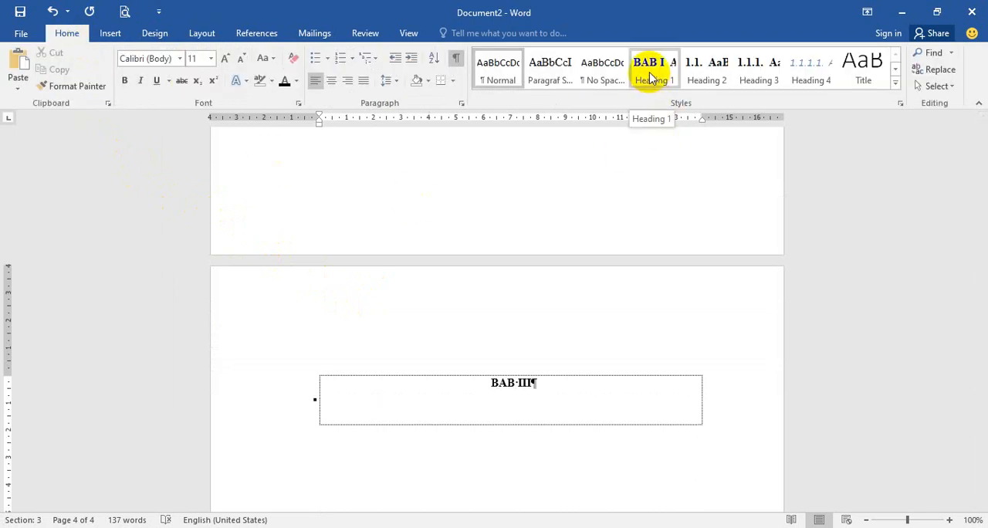
click(574, 382)
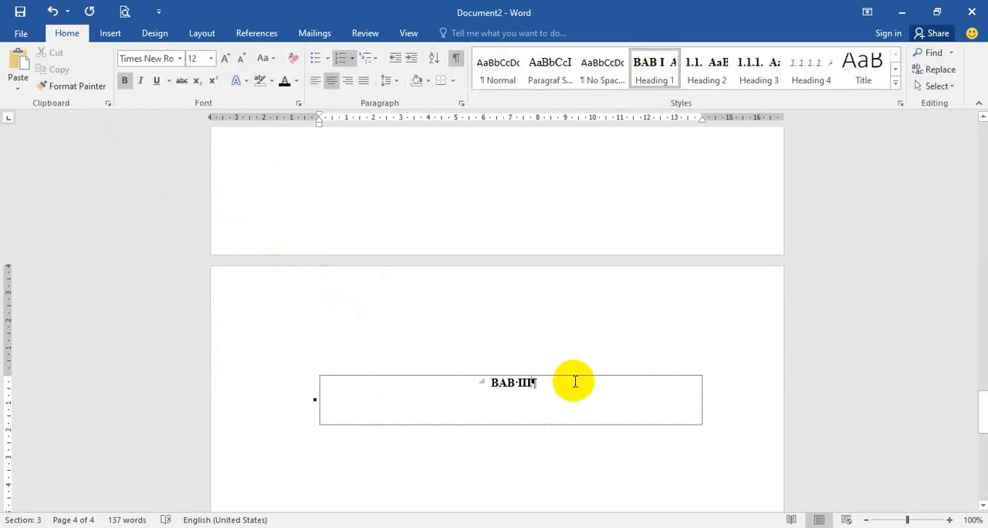
key(shift+Return)
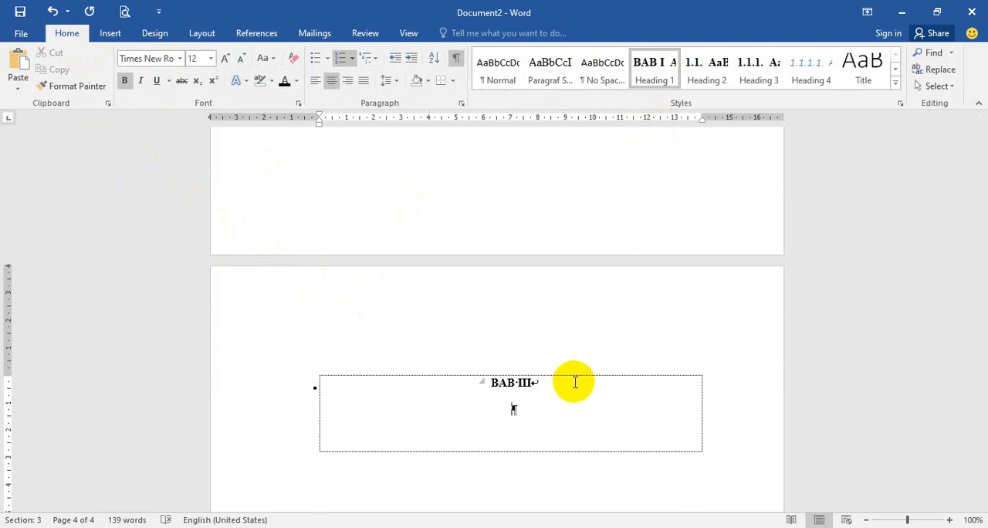
text(METODE PENELITIAN)
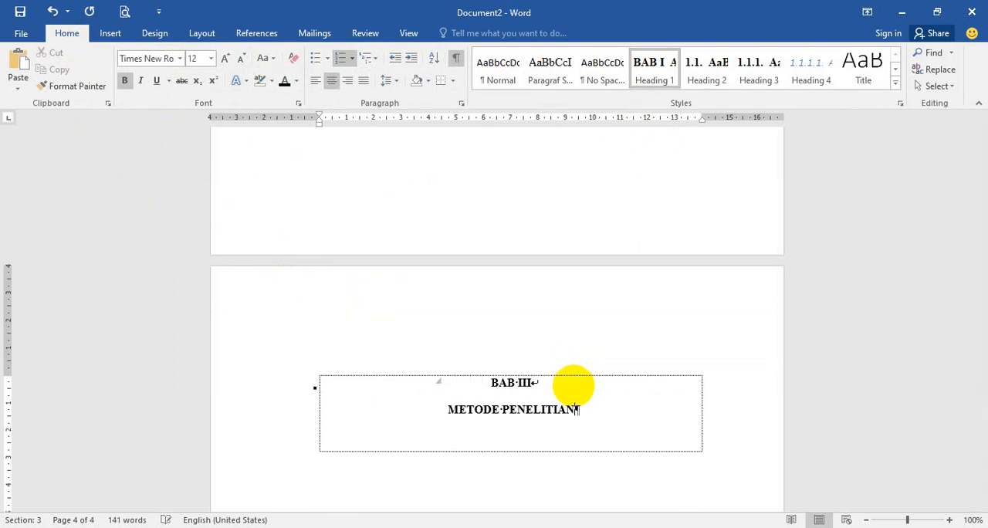
key(Return)
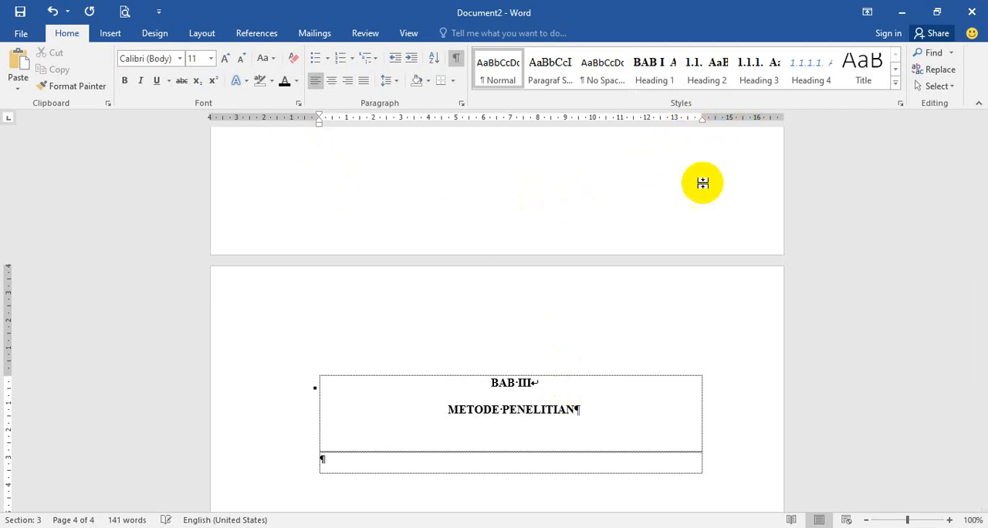
Step: Add the Heading 2 subheading "Jenis dan Sumber Data" under the METODE PENELITIAN heading
click(757, 73)
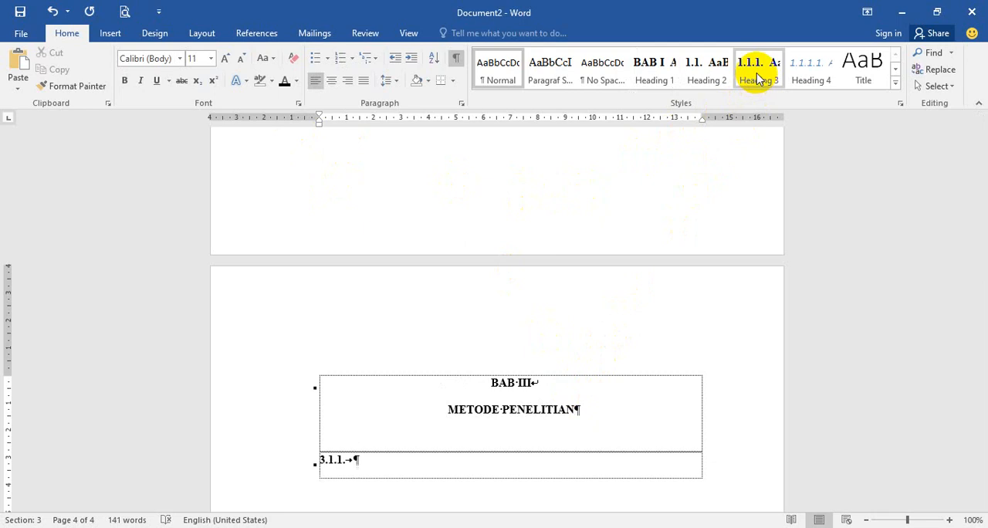
click(710, 71)
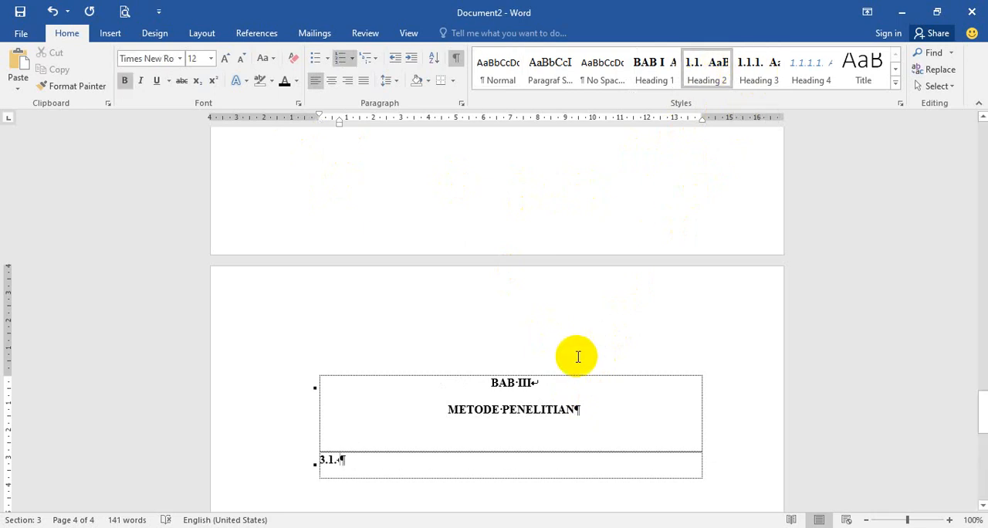
text(Jen)
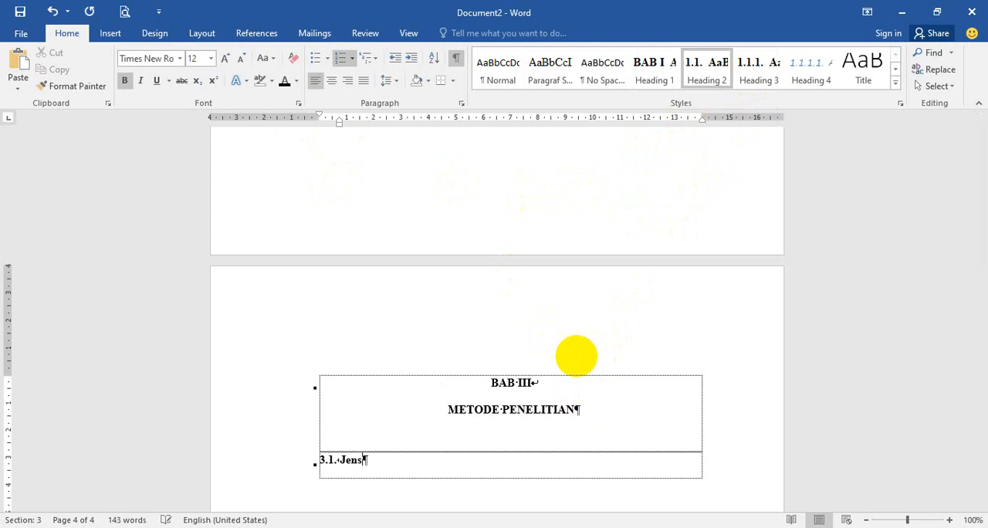
text(is dan Su)
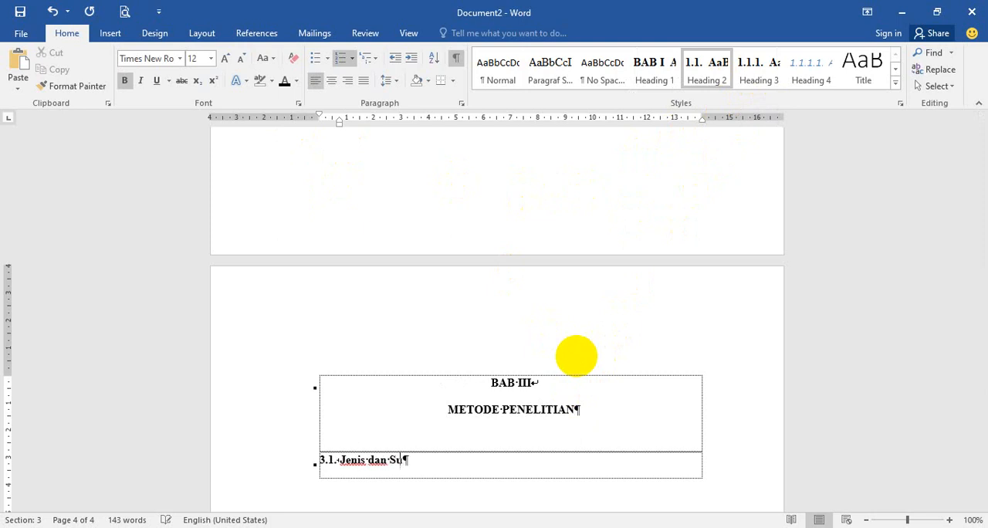
text(mber Data)
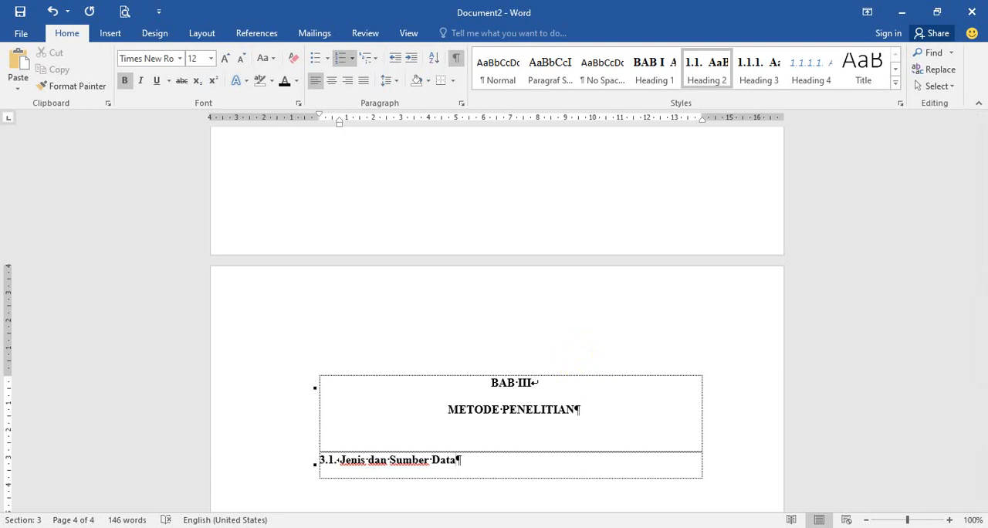
double_click(378, 458)
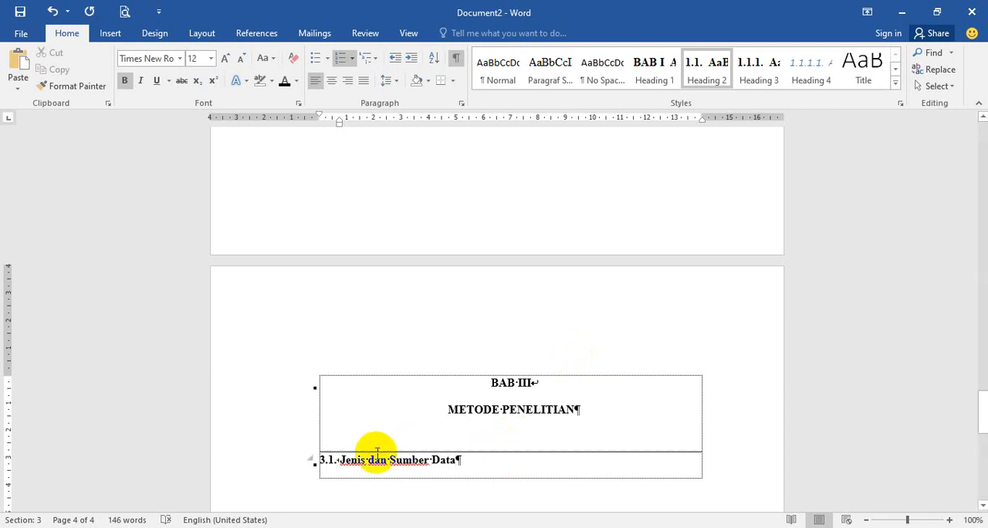